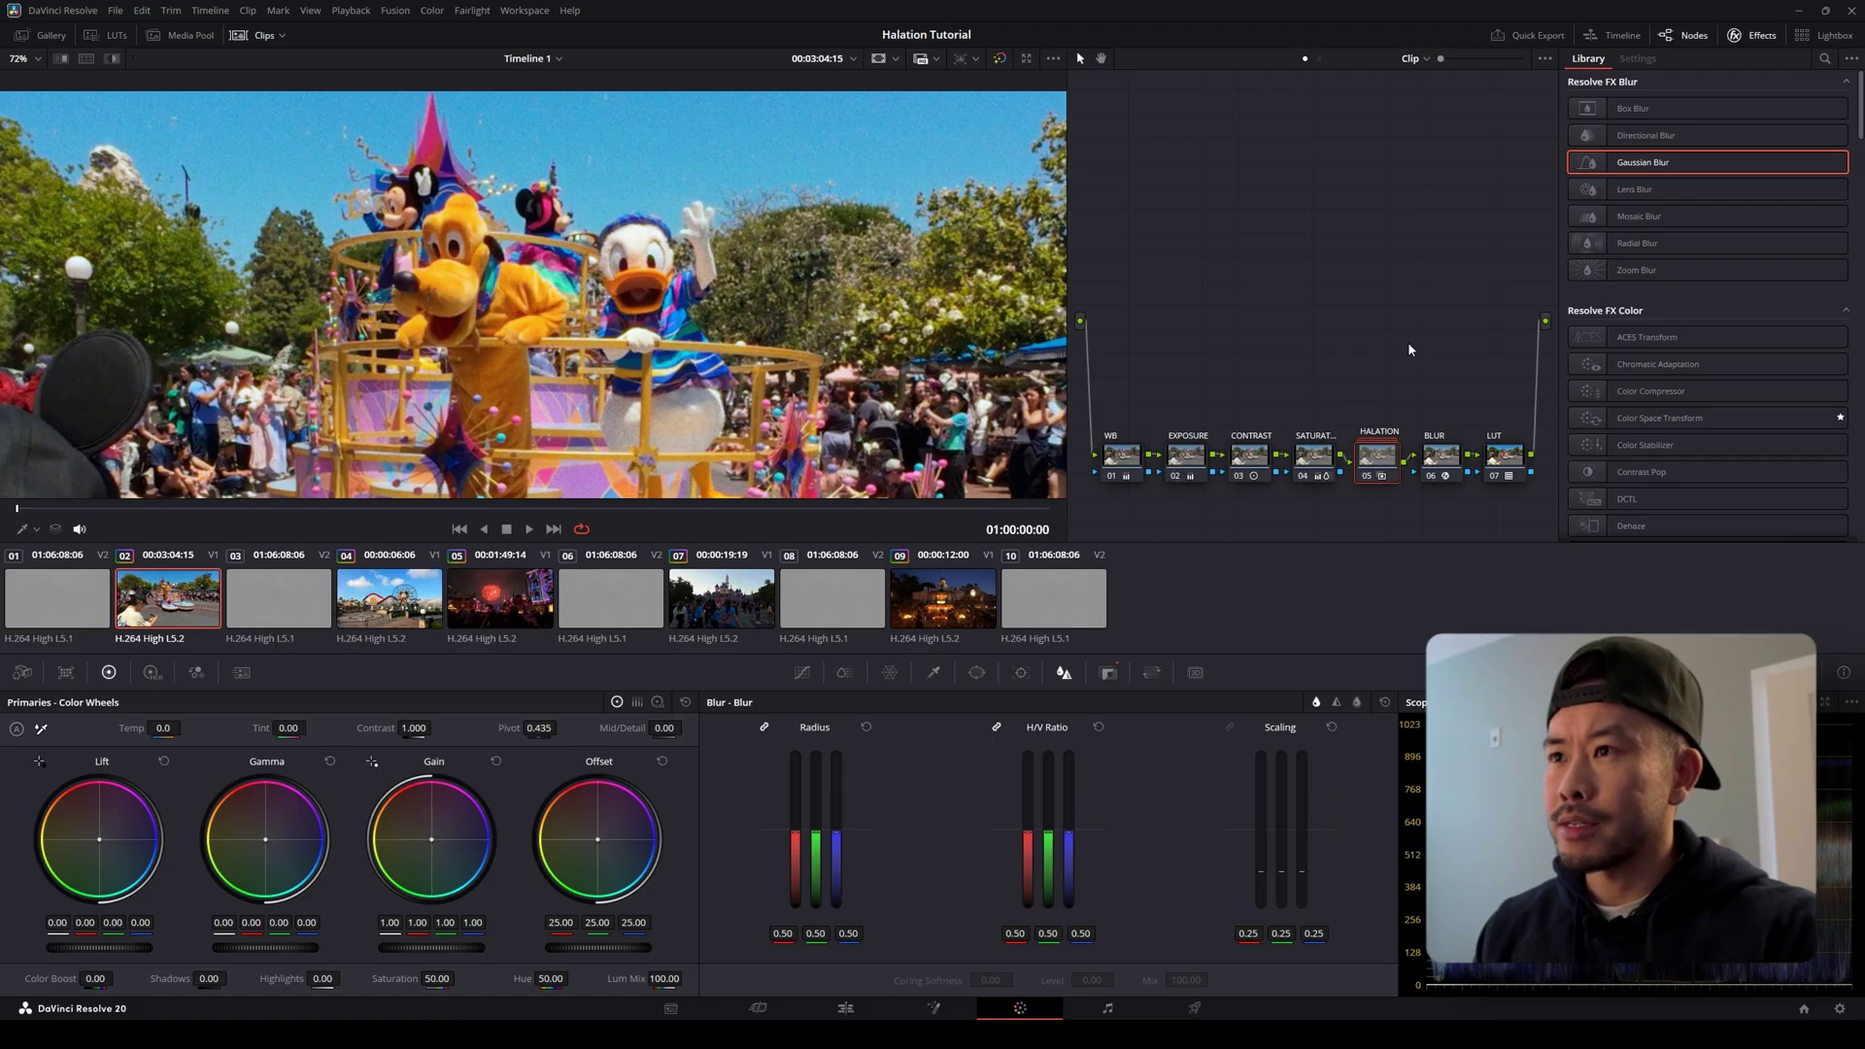
Toggle the HALATION node off and on to compare the picture with and without the effect.
left_click(1367, 478)
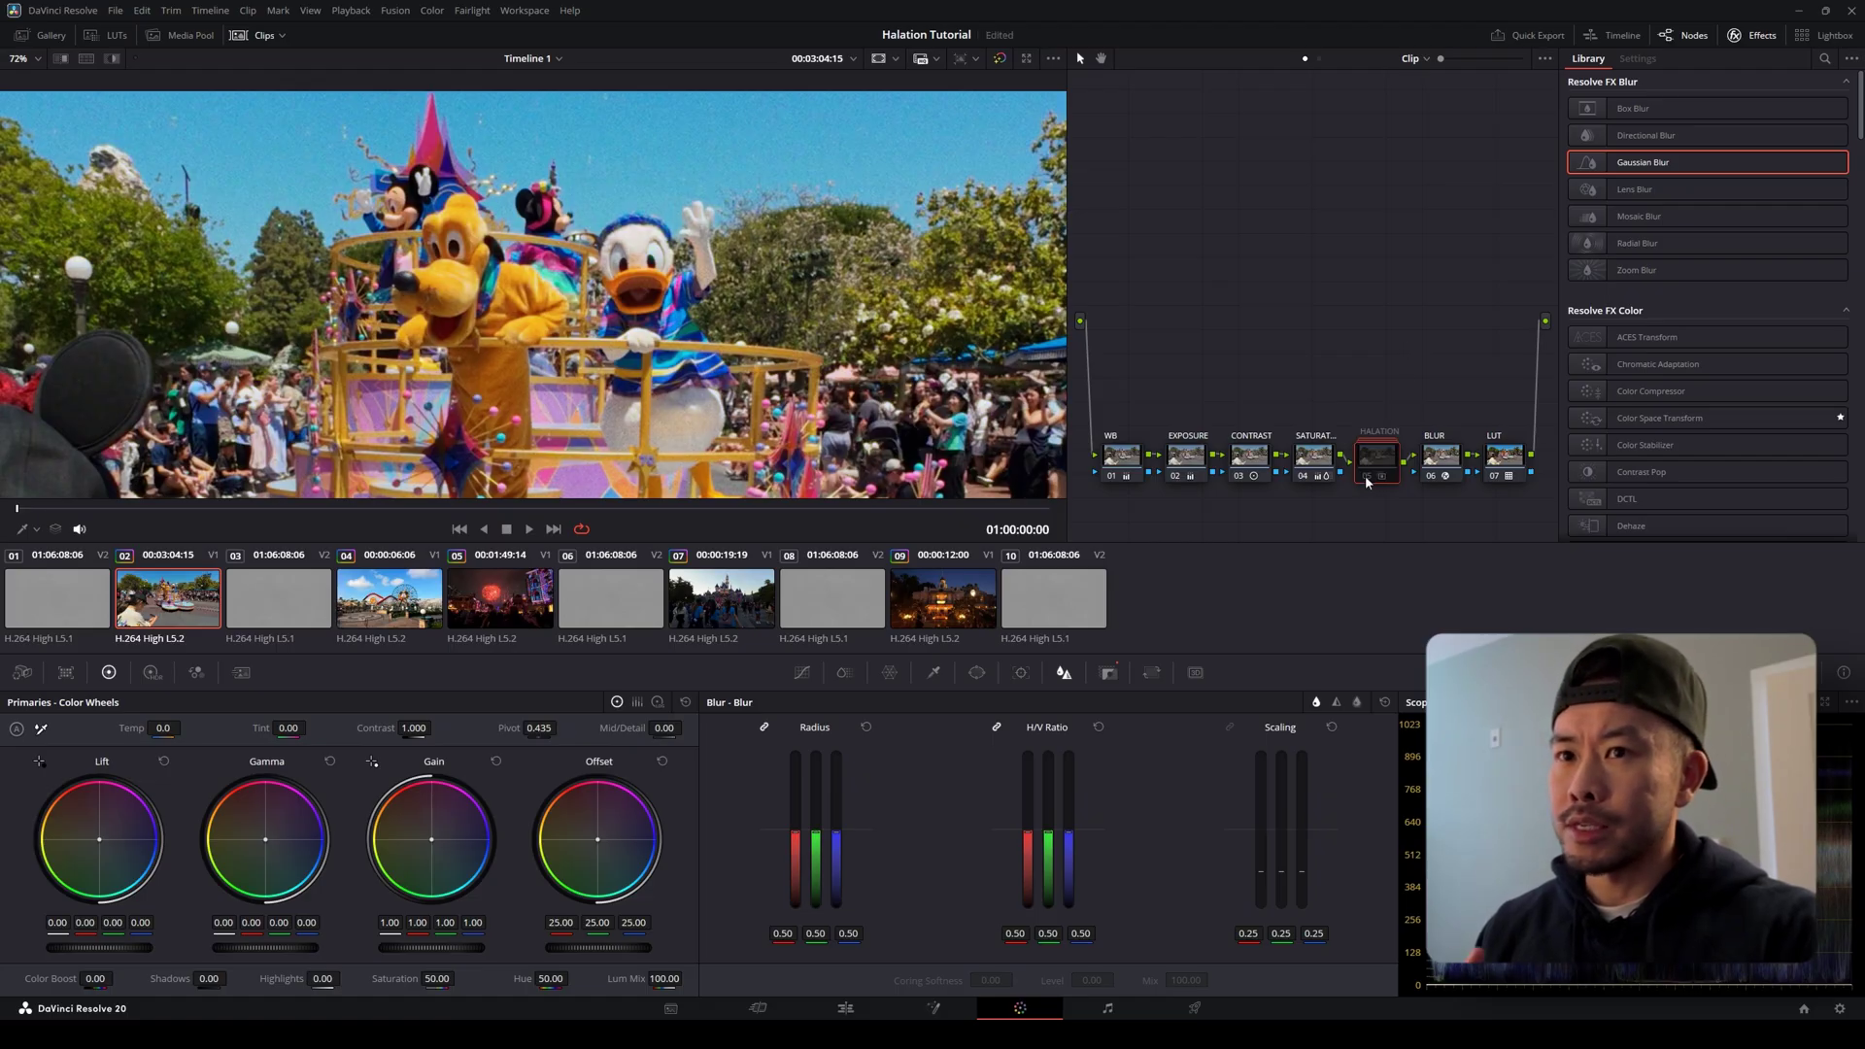
left_click(1367, 478)
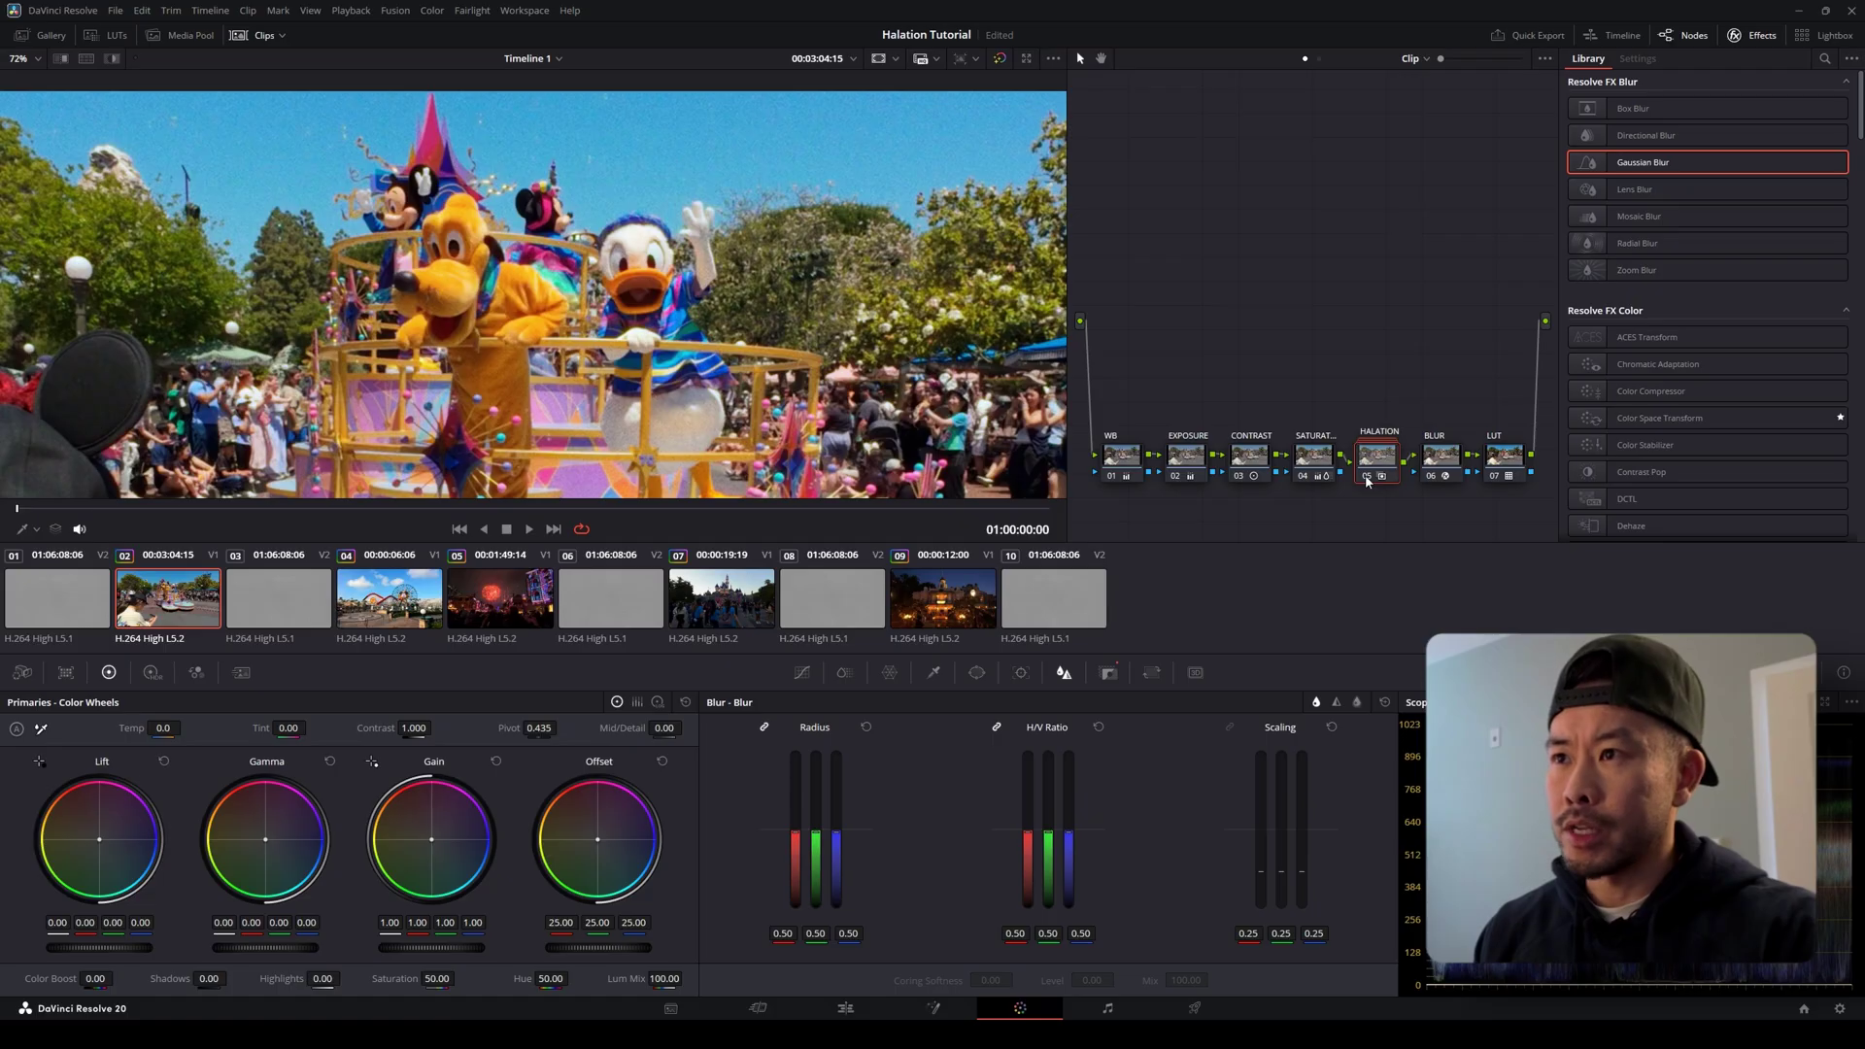
left_click(1366, 478)
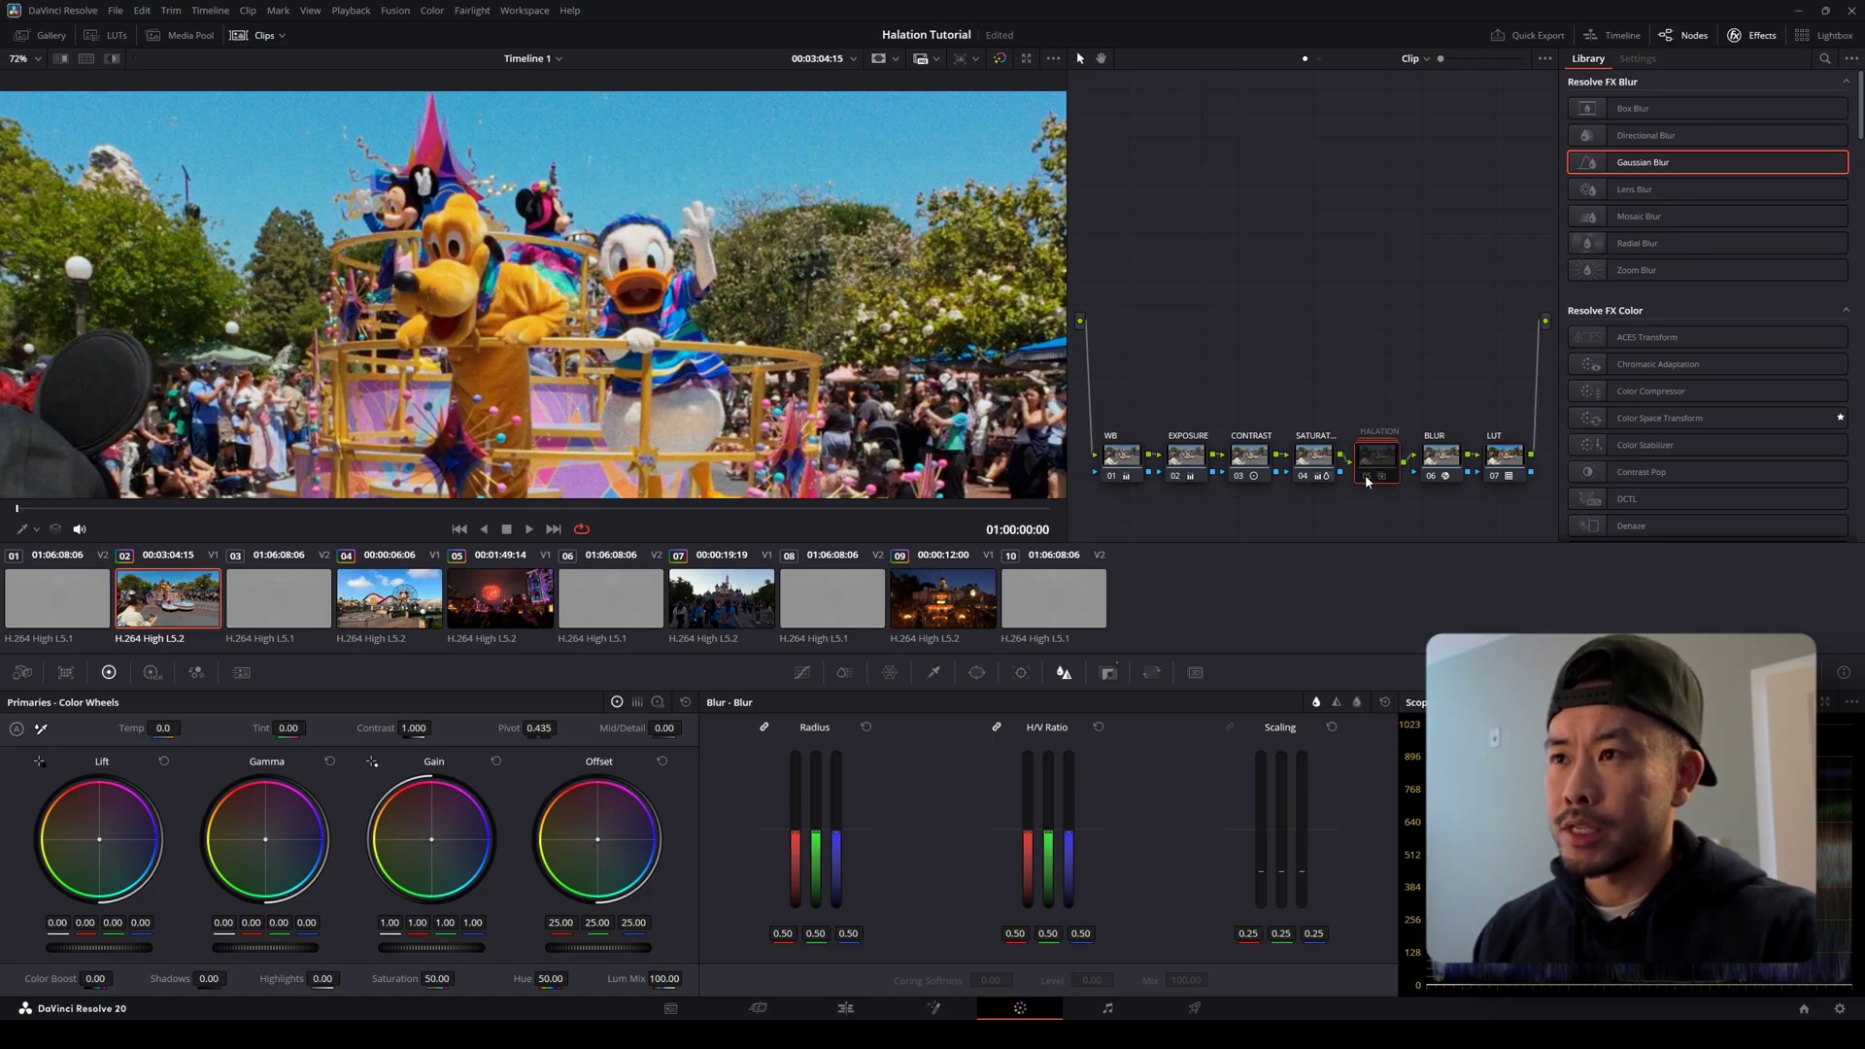
left_click(1367, 478)
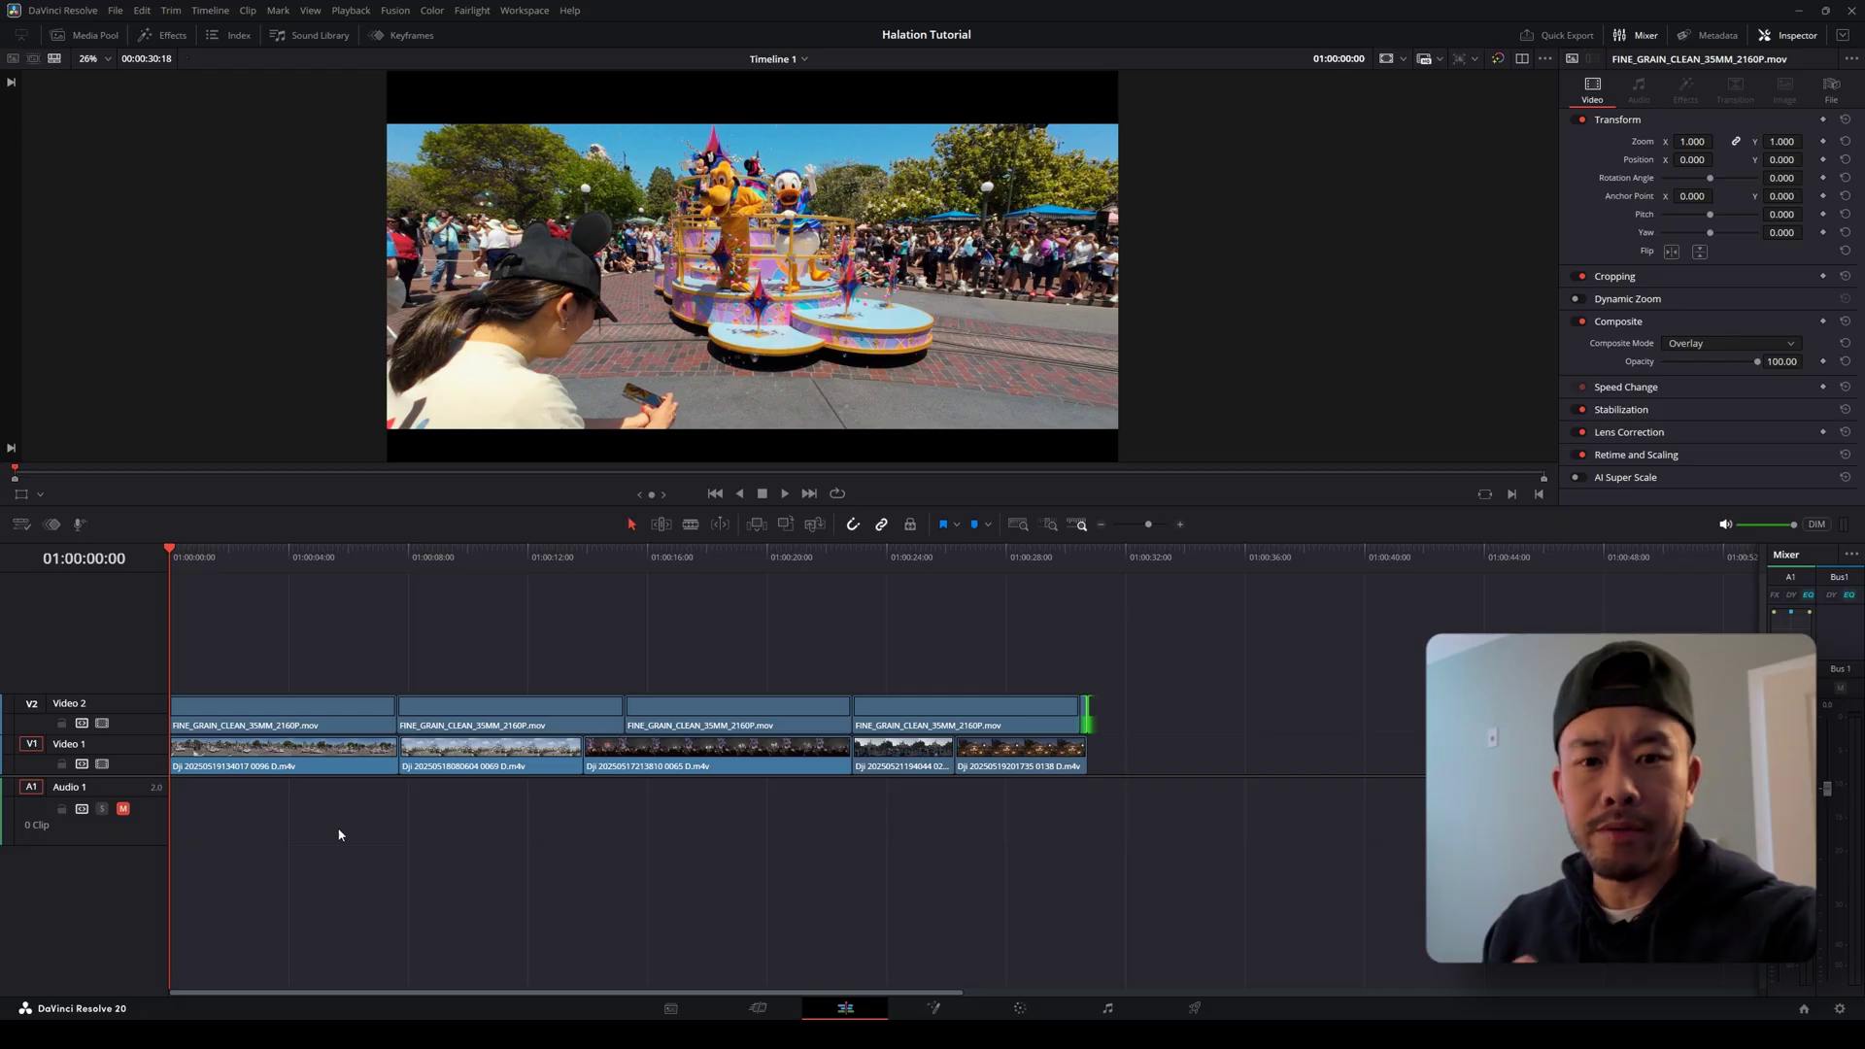
Disable the Video 2 grain track and turn off all seven grading nodes of the first clip on the Color page.
left_click(102, 723)
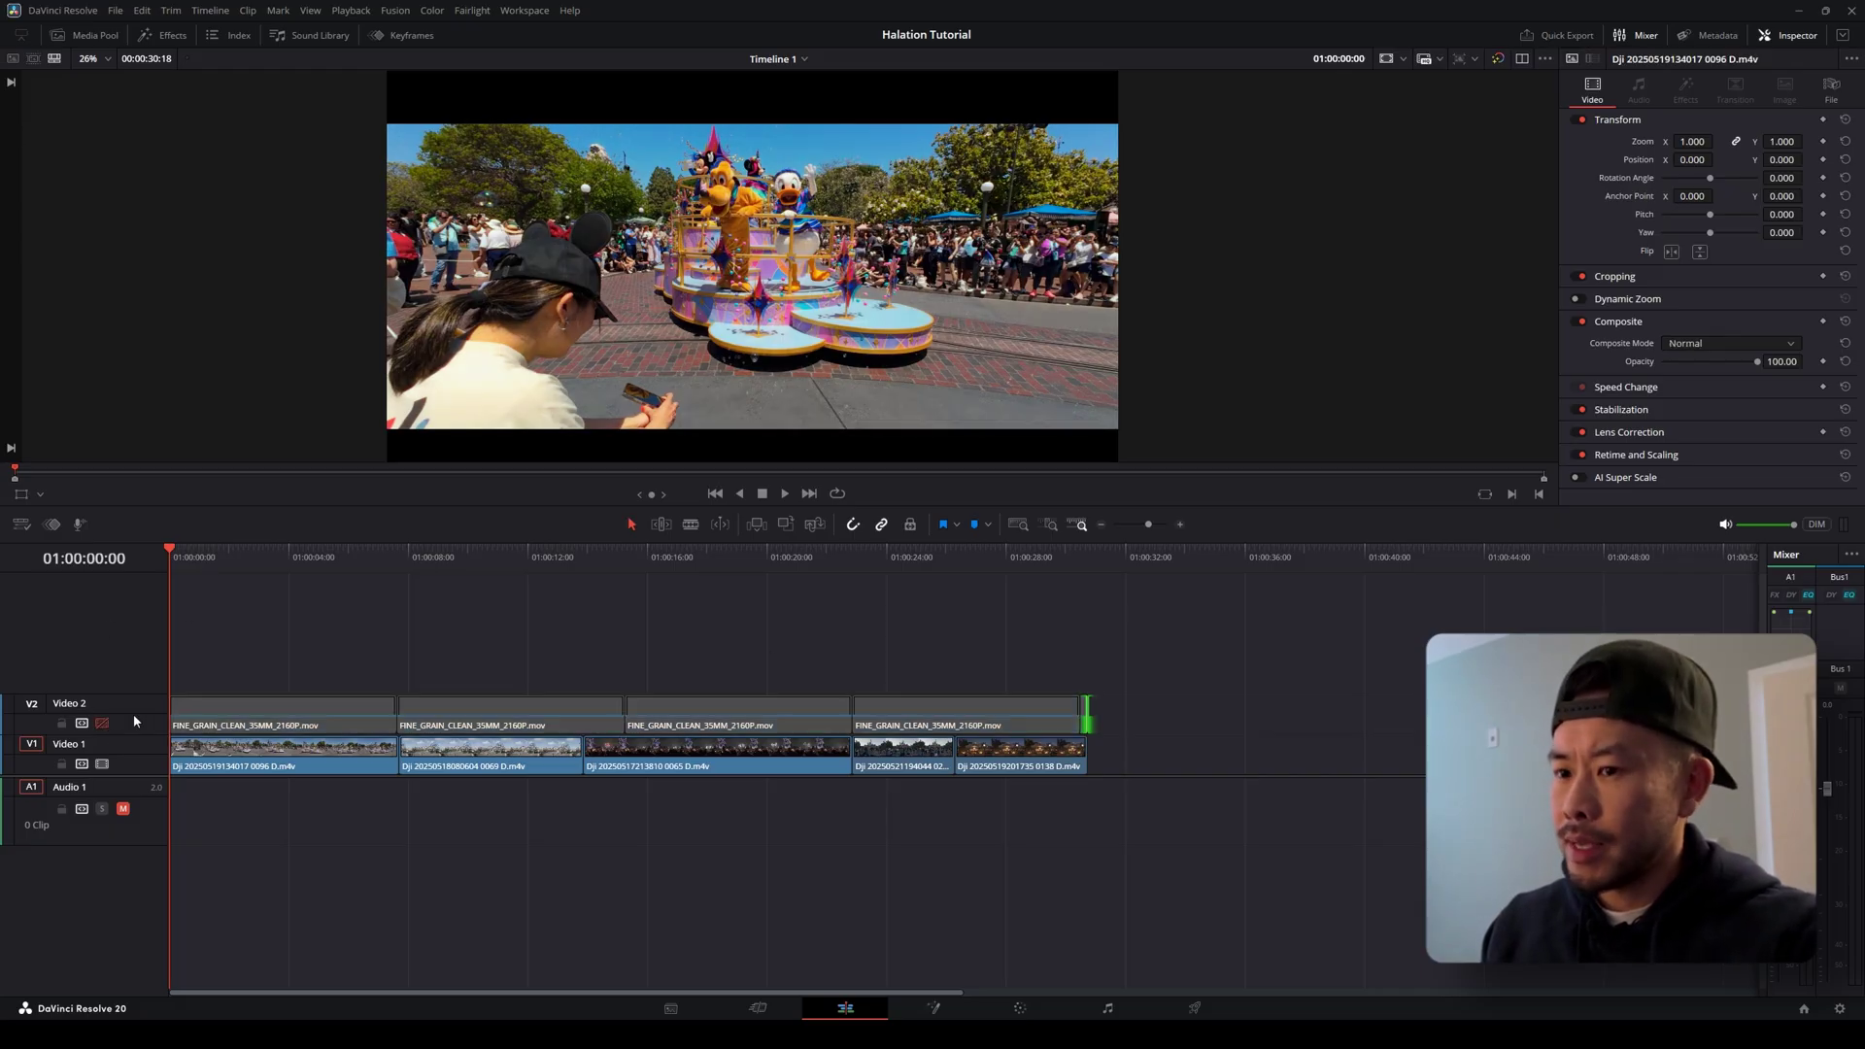
left_click(1032, 1006)
left_click_drag(904, 181, 1523, 415)
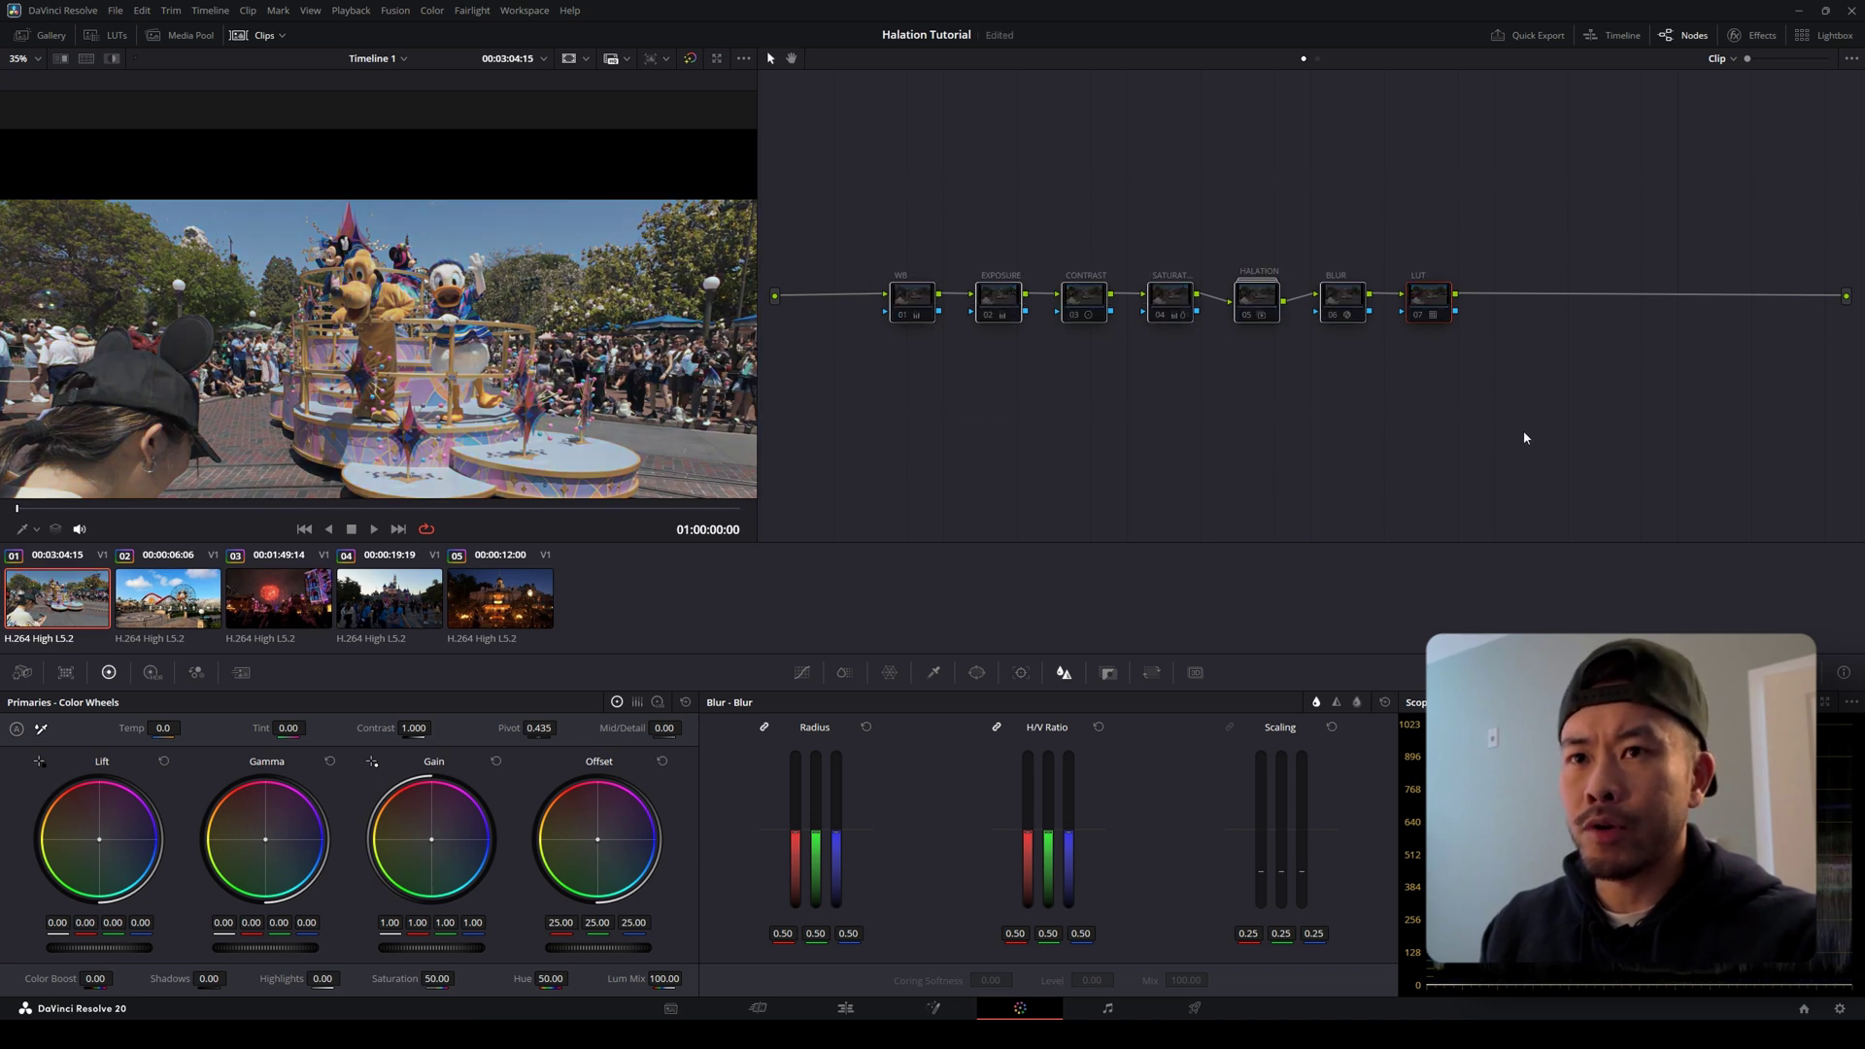
Re-enable the LUT, WB, EXPOSURE, CONTRAST and SATURATION nodes one at a time.
scroll(476, 384, "down", 2)
scroll(476, 384, "down", 3)
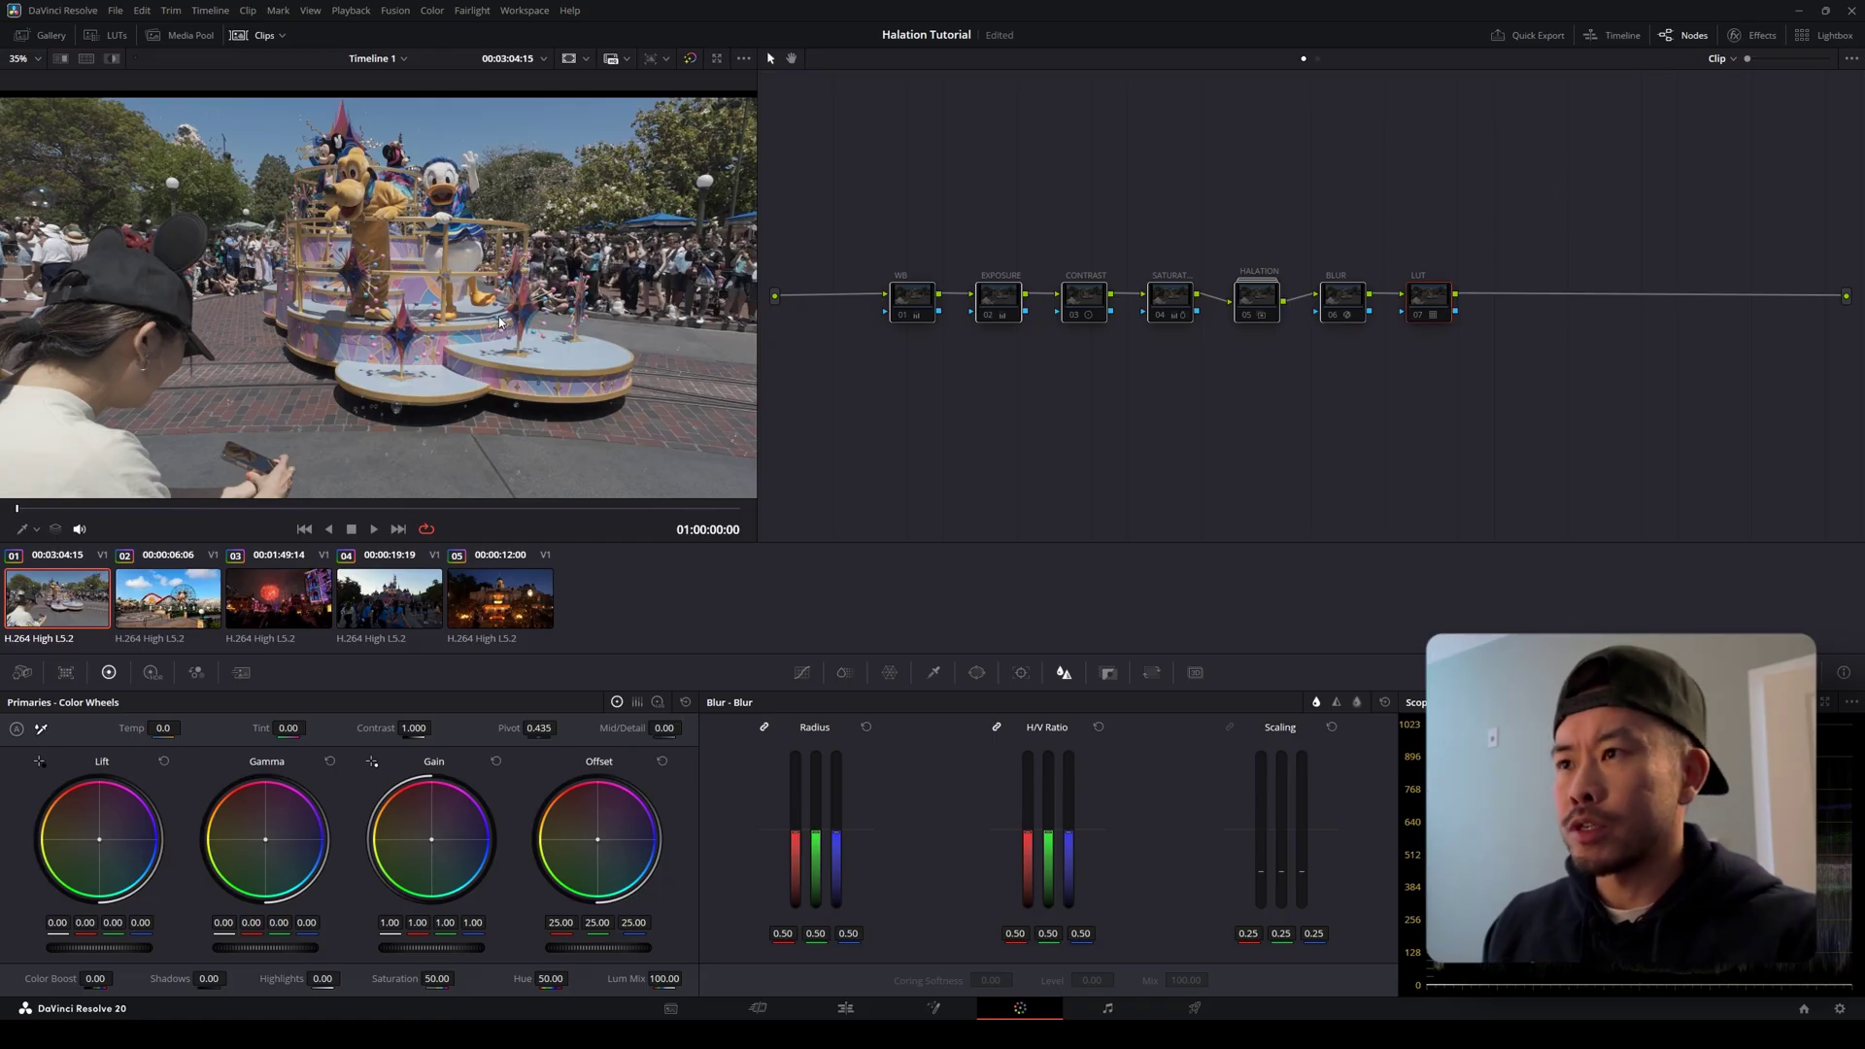
left_click(1418, 319)
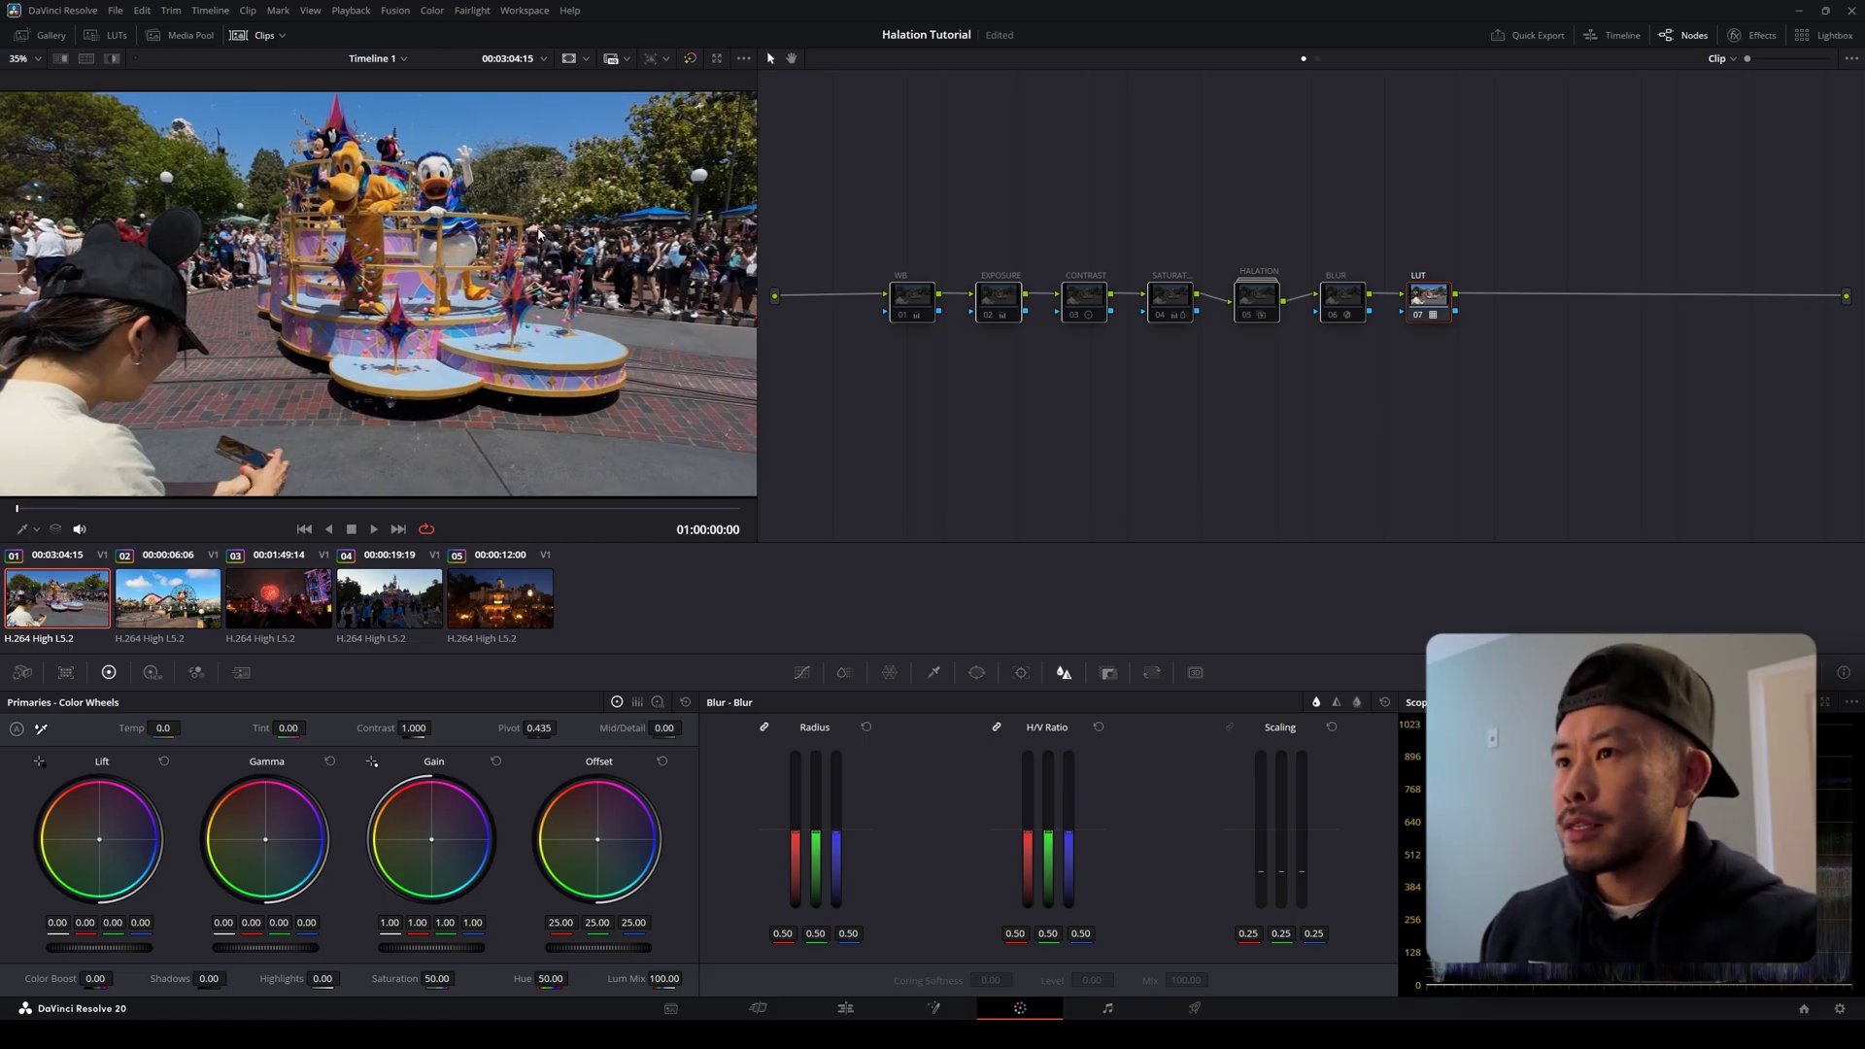
left_click(902, 320)
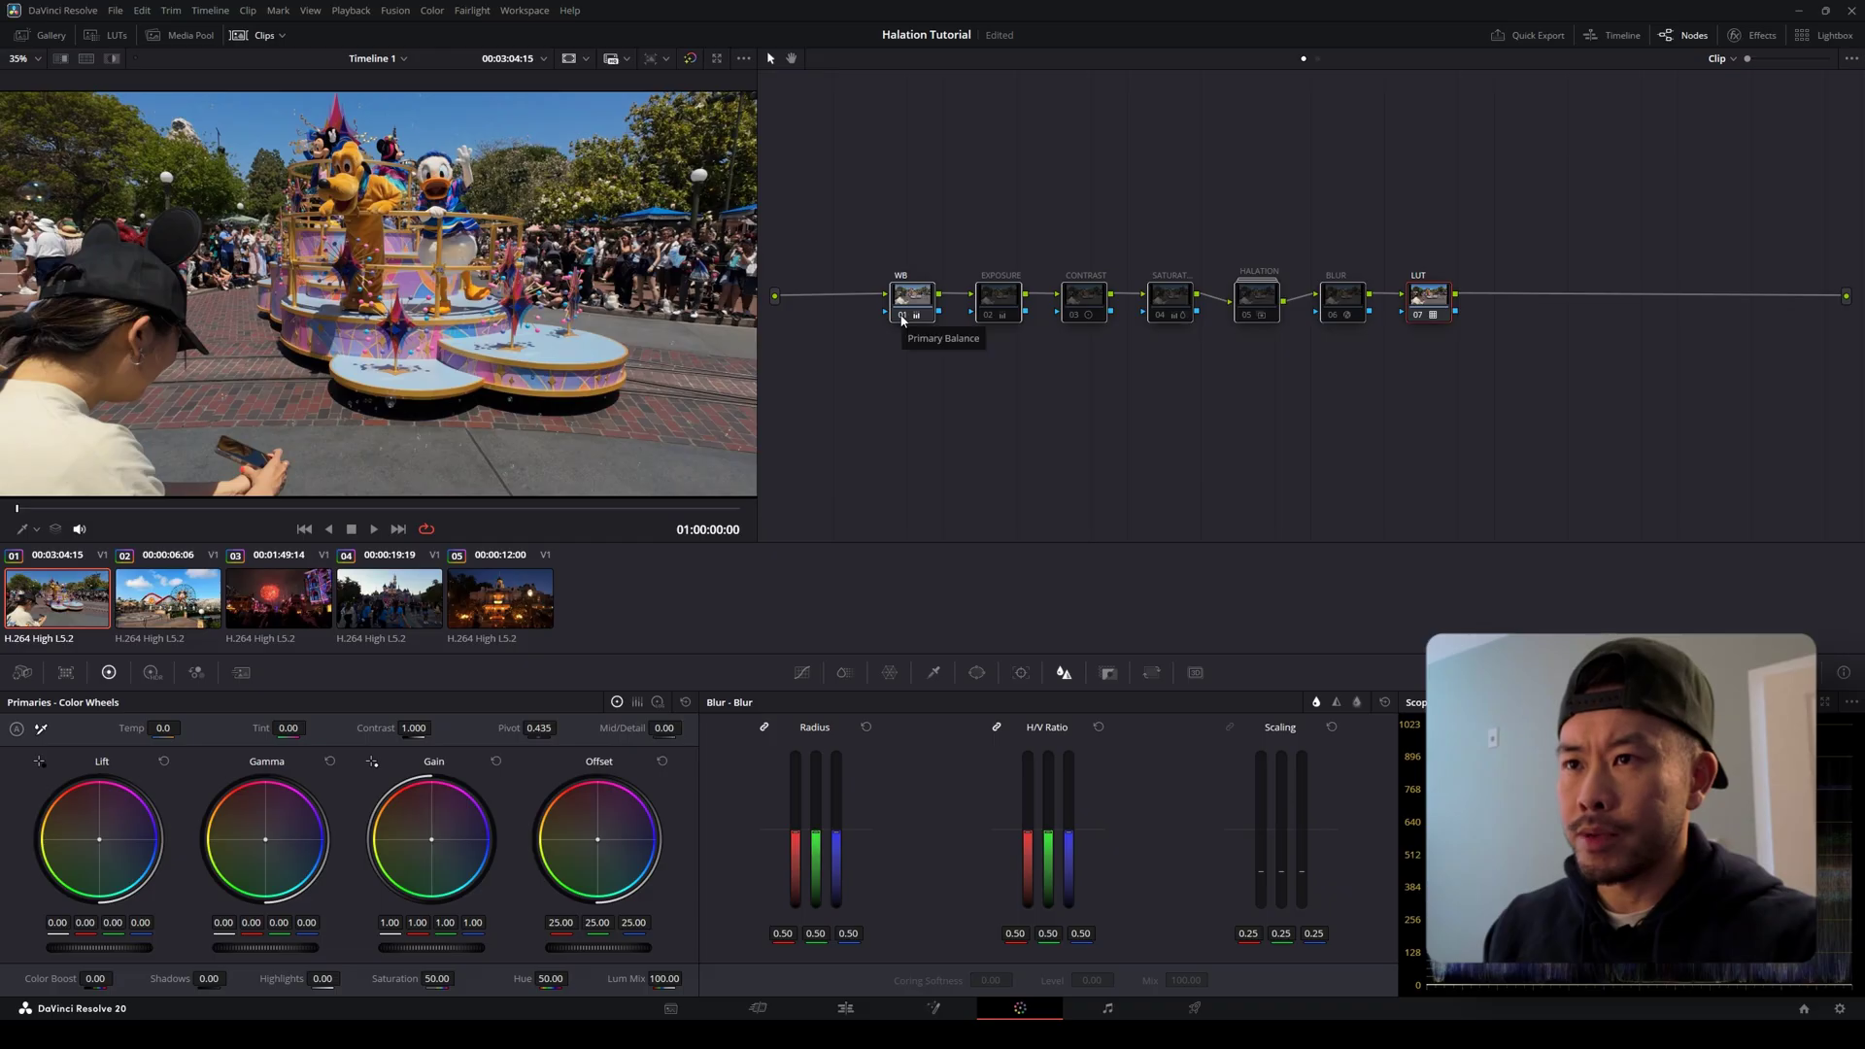
left_click(987, 319)
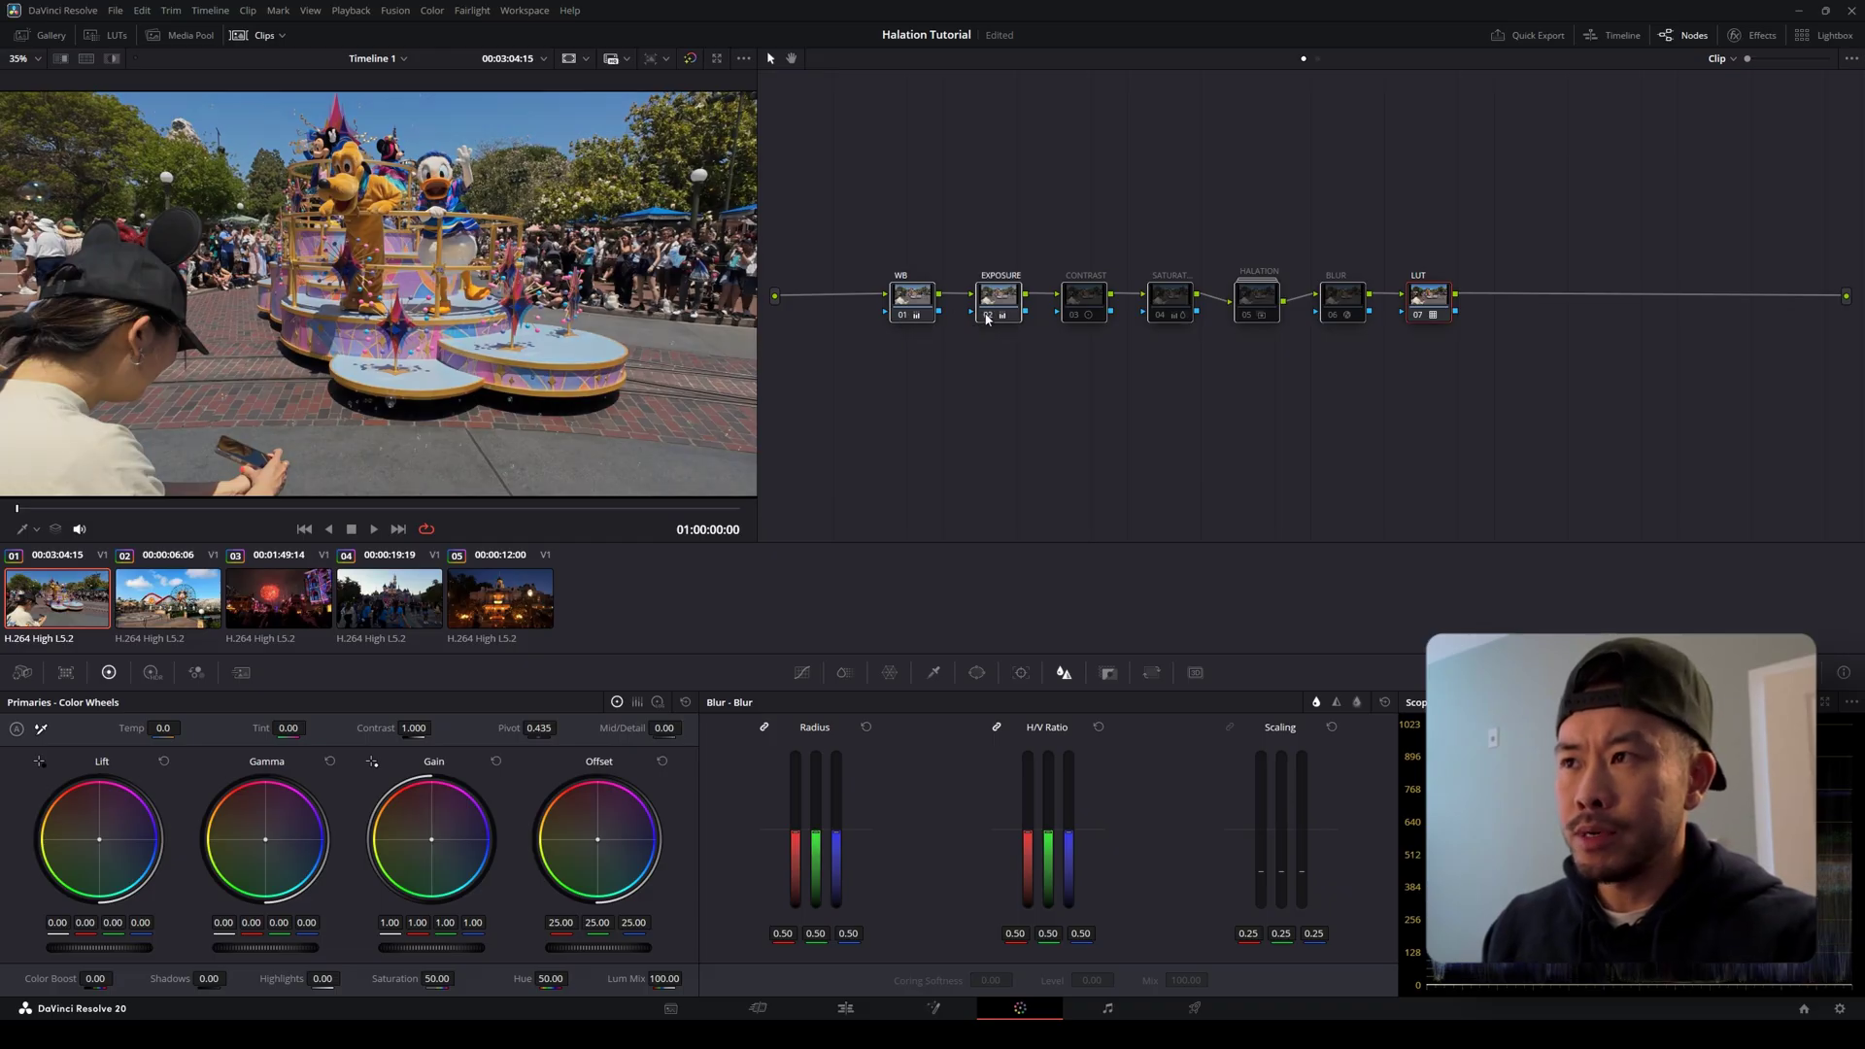
left_click(1075, 317)
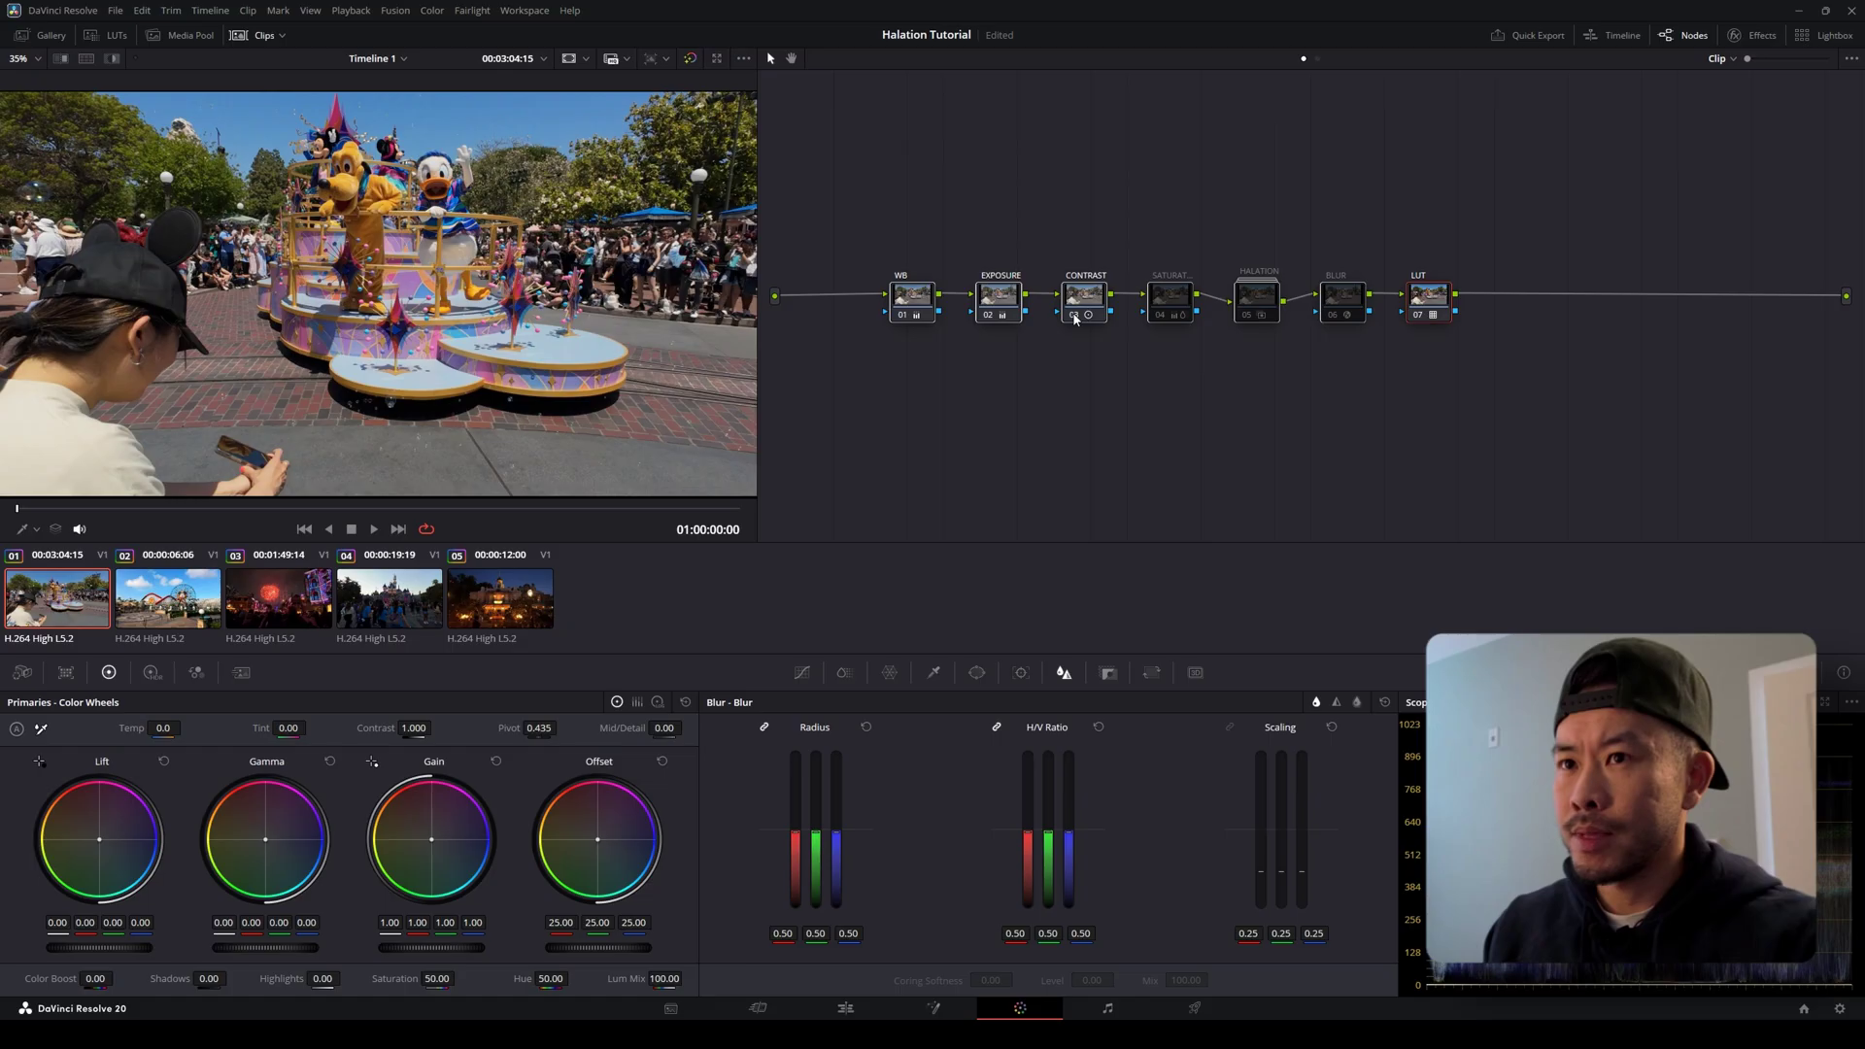
left_click(1165, 319)
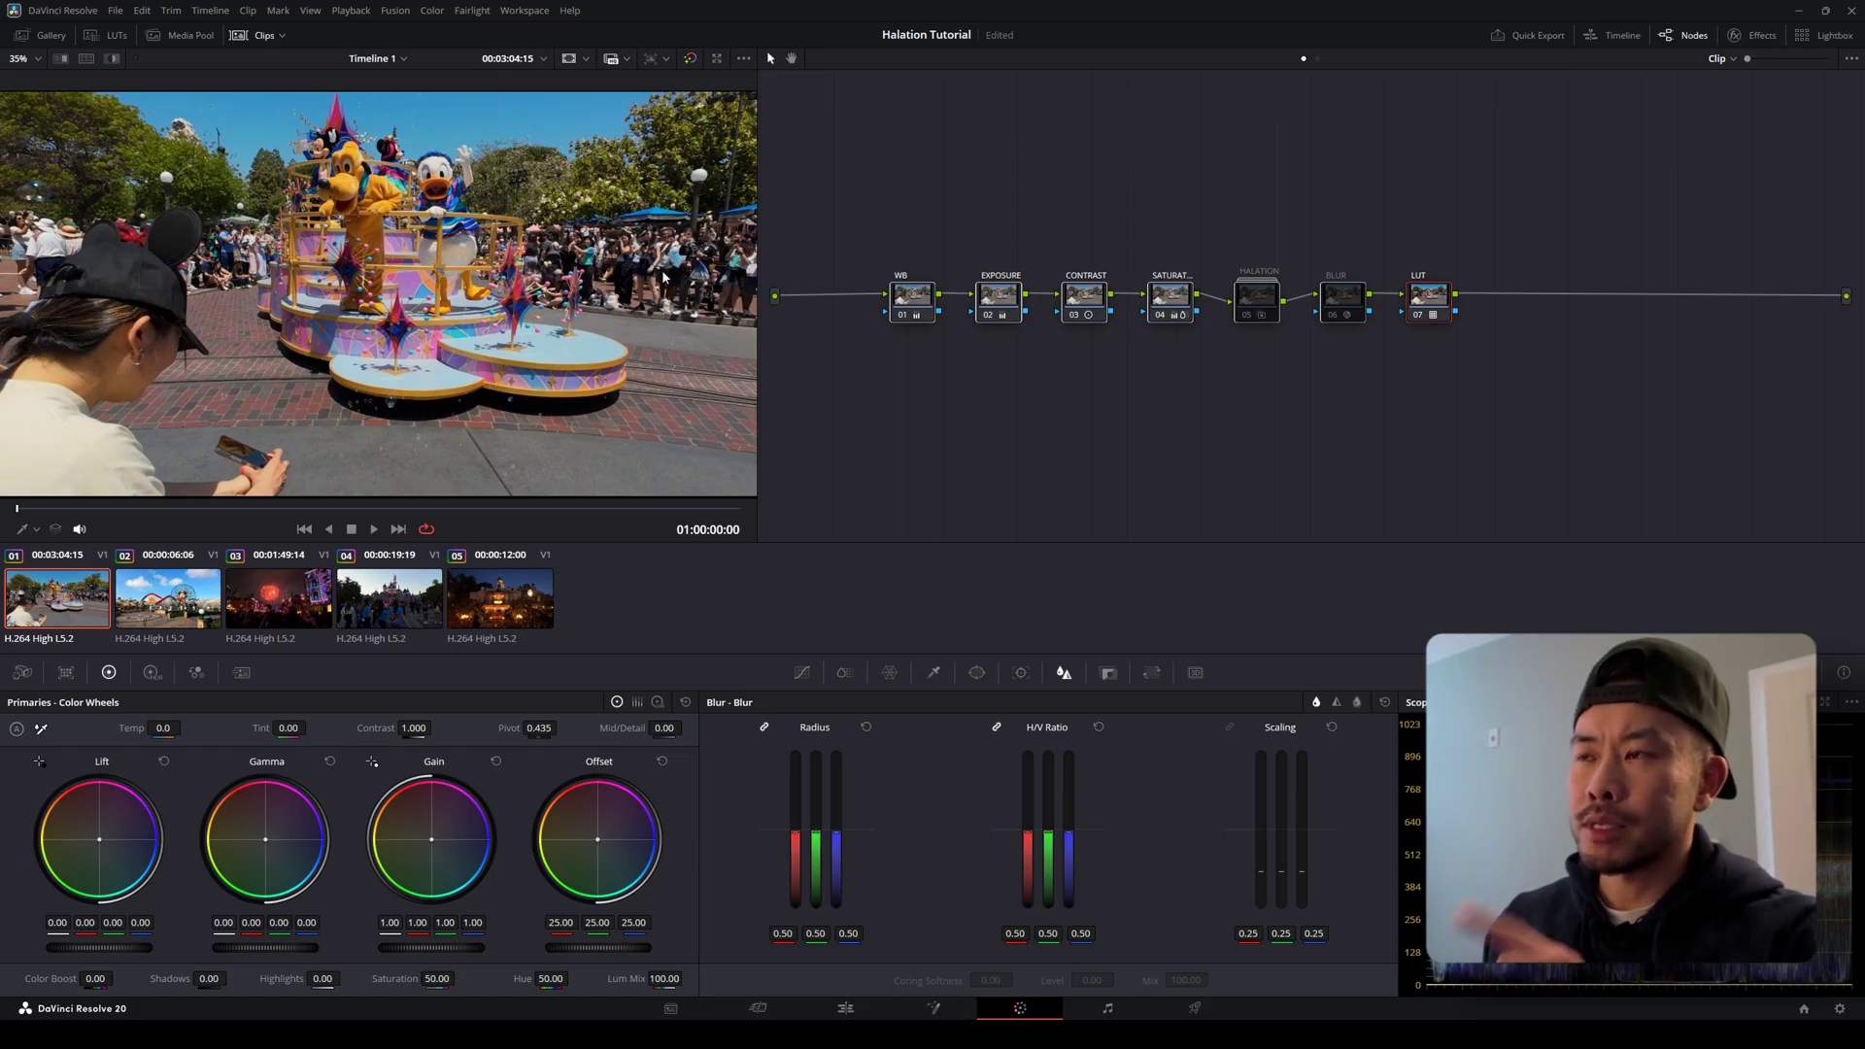
Toggle the existing HALATION node to compare its effect on the parade float up close.
scroll(462, 180, "up", 2)
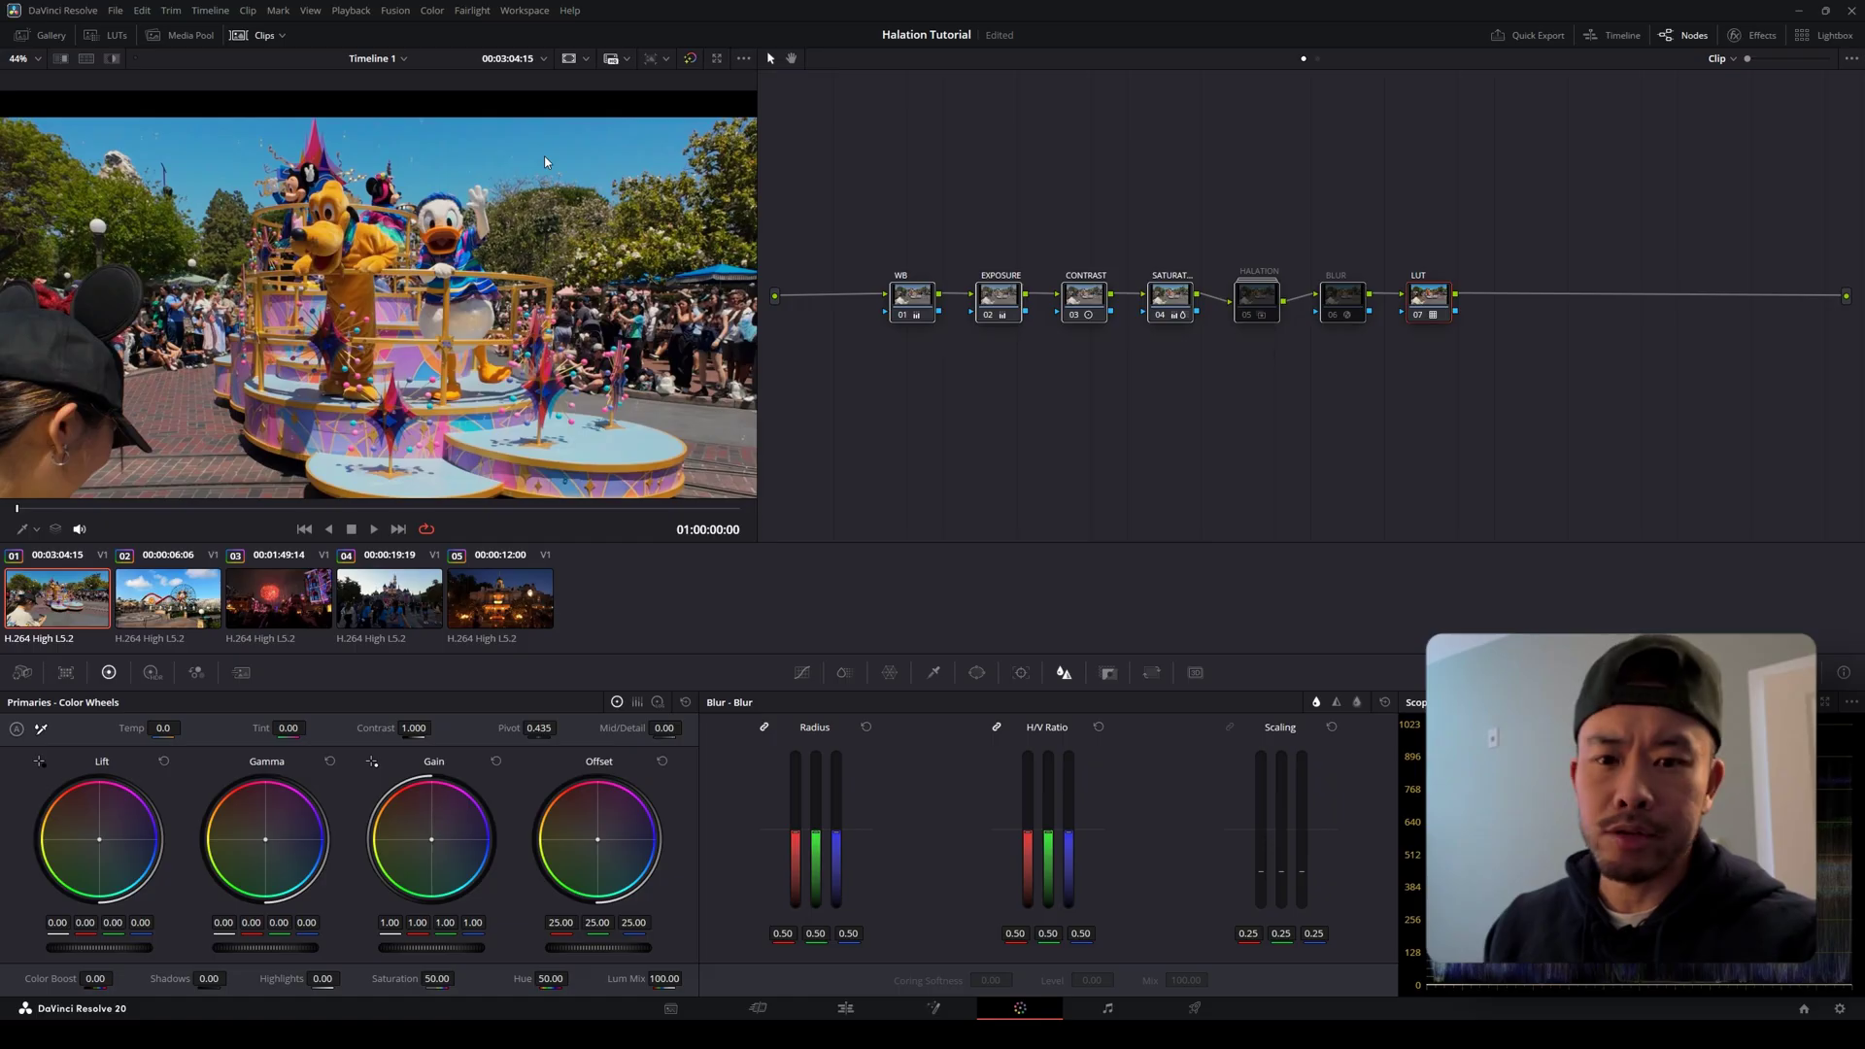
scroll(428, 292, "down", 2)
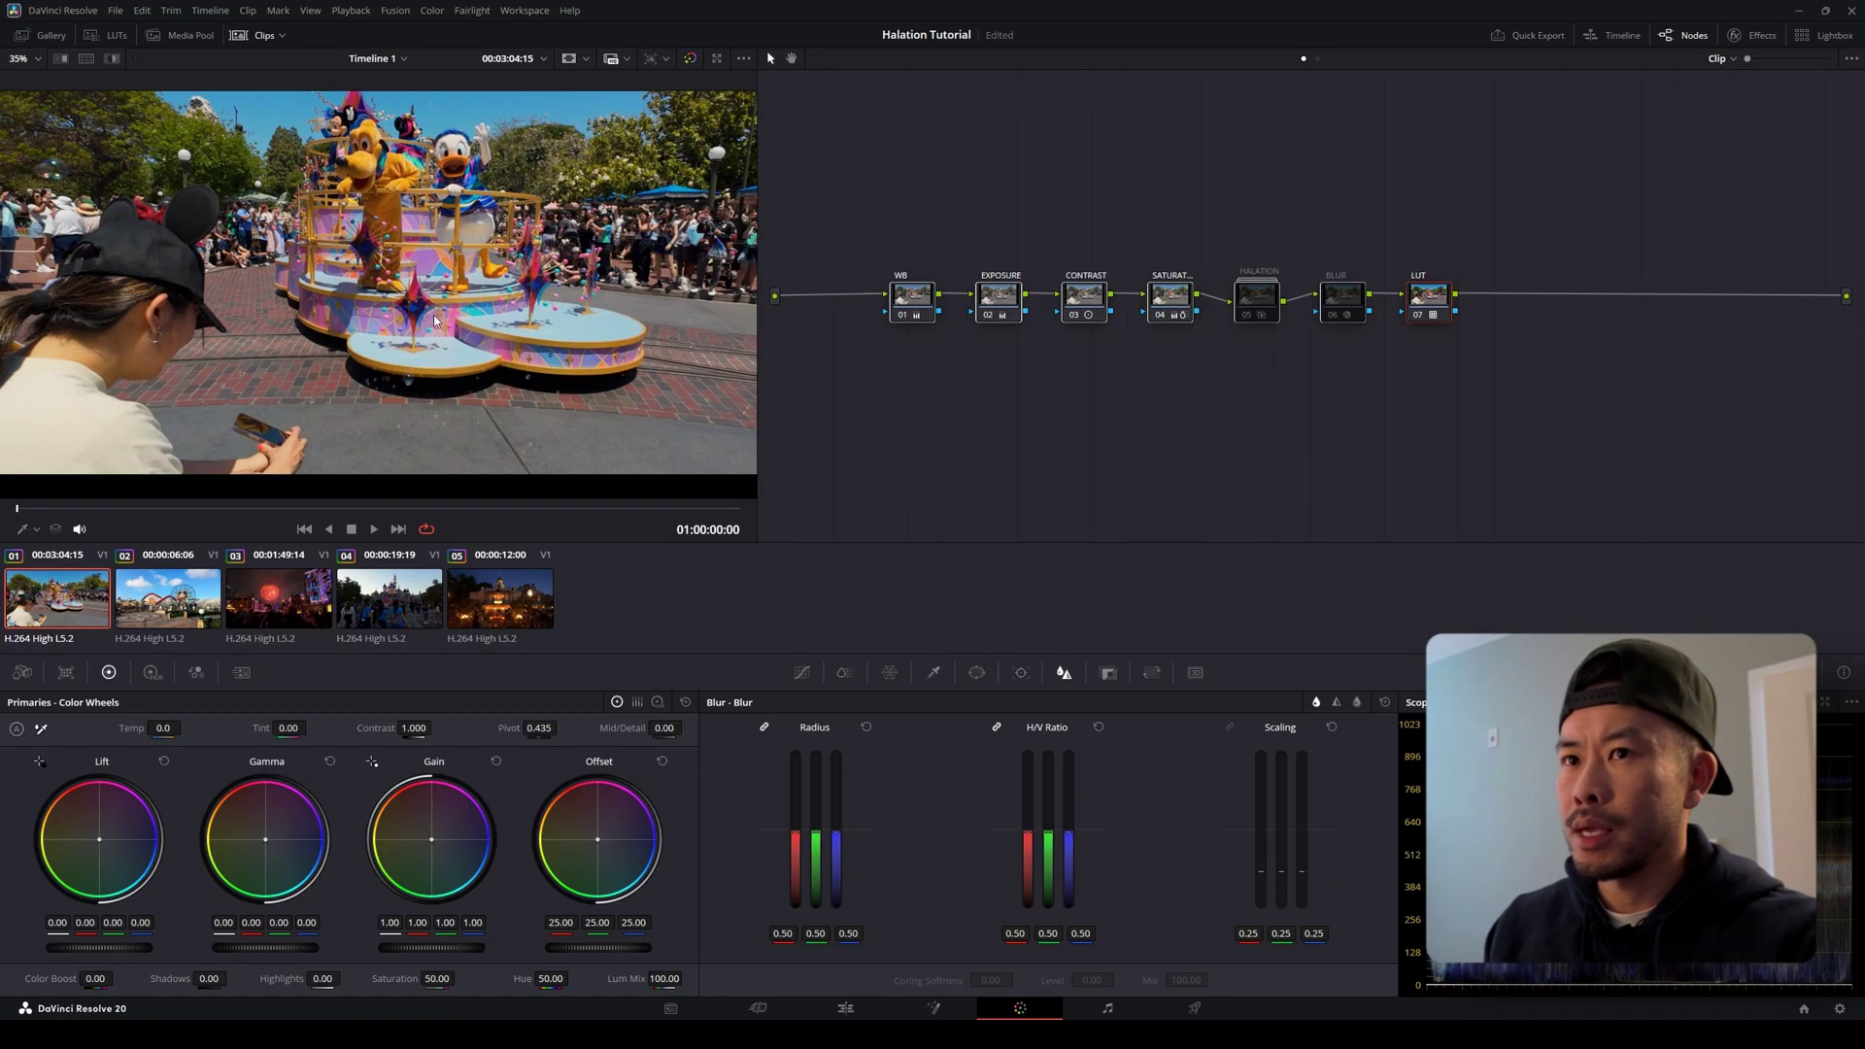
left_click(1247, 317)
scroll(498, 247, "up", 5)
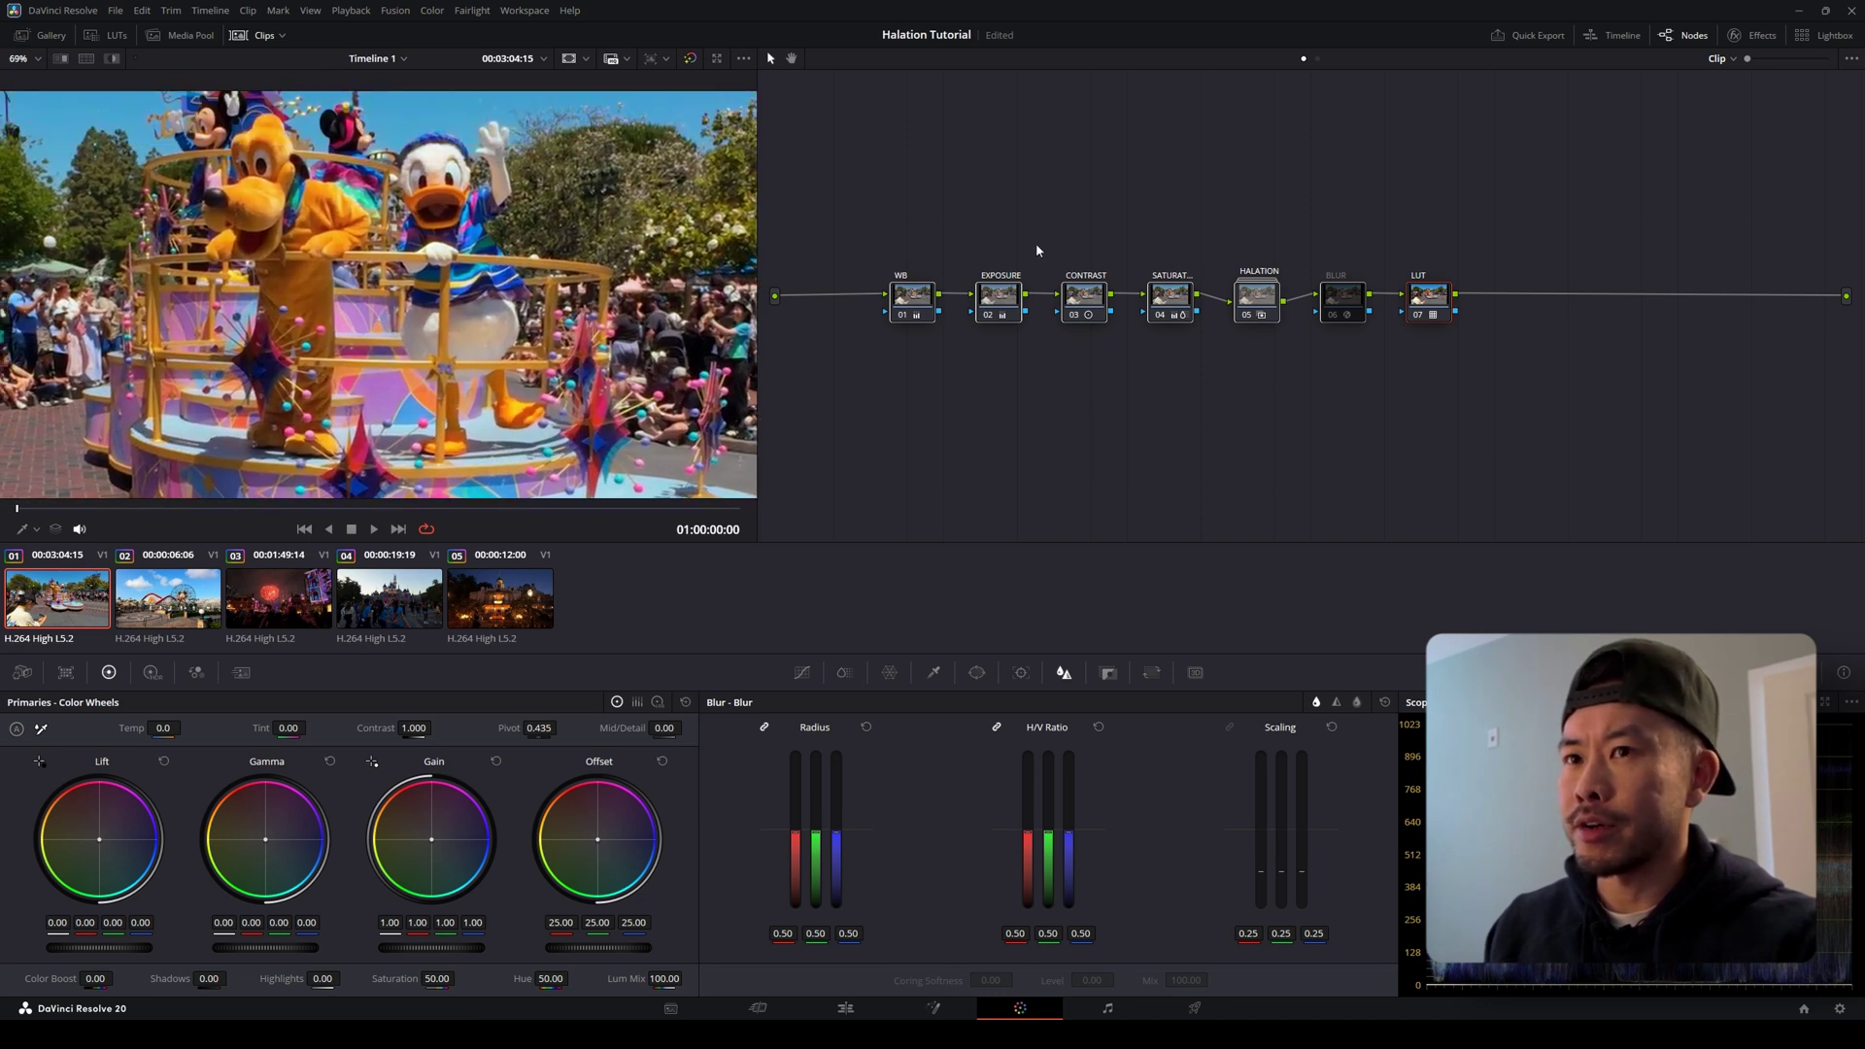
left_click(1247, 317)
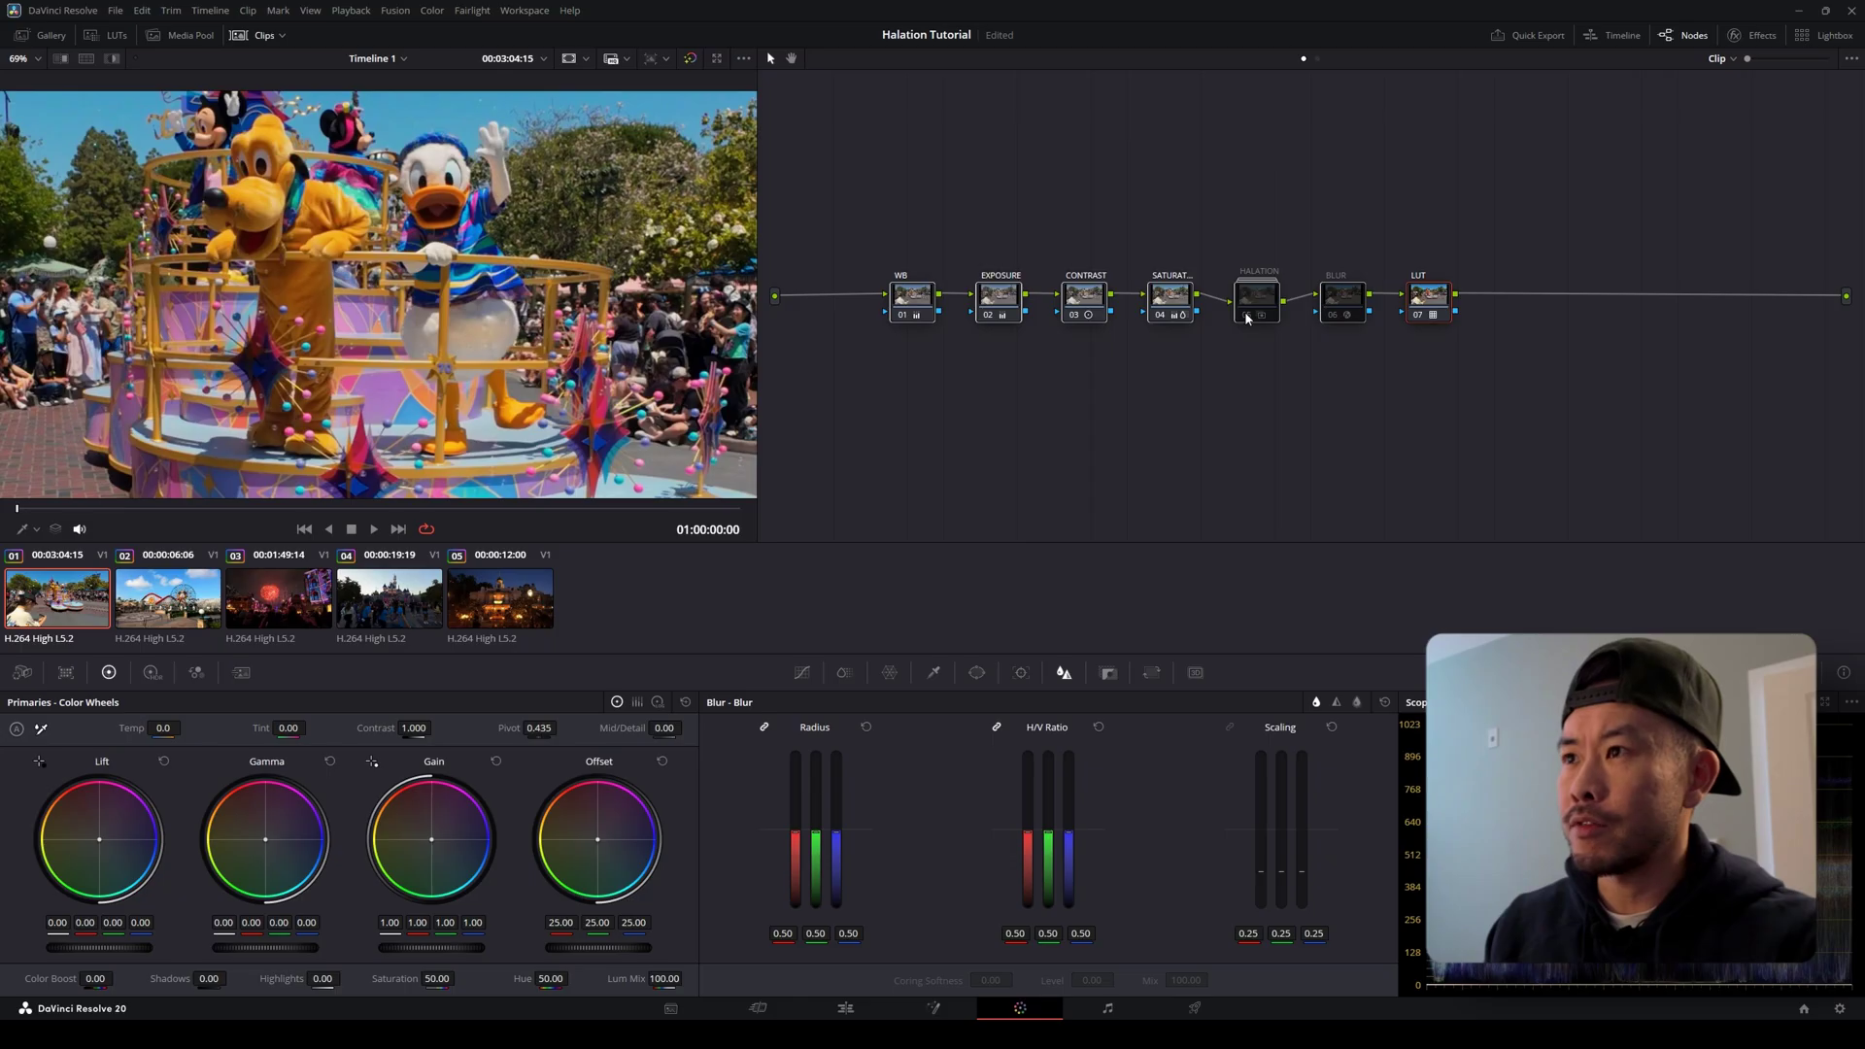
left_click(1248, 317)
Move the BLUR and LUT nodes farther down the chain to make room, and disable the existing HALATION node.
left_click_drag(1391, 229, 1476, 299)
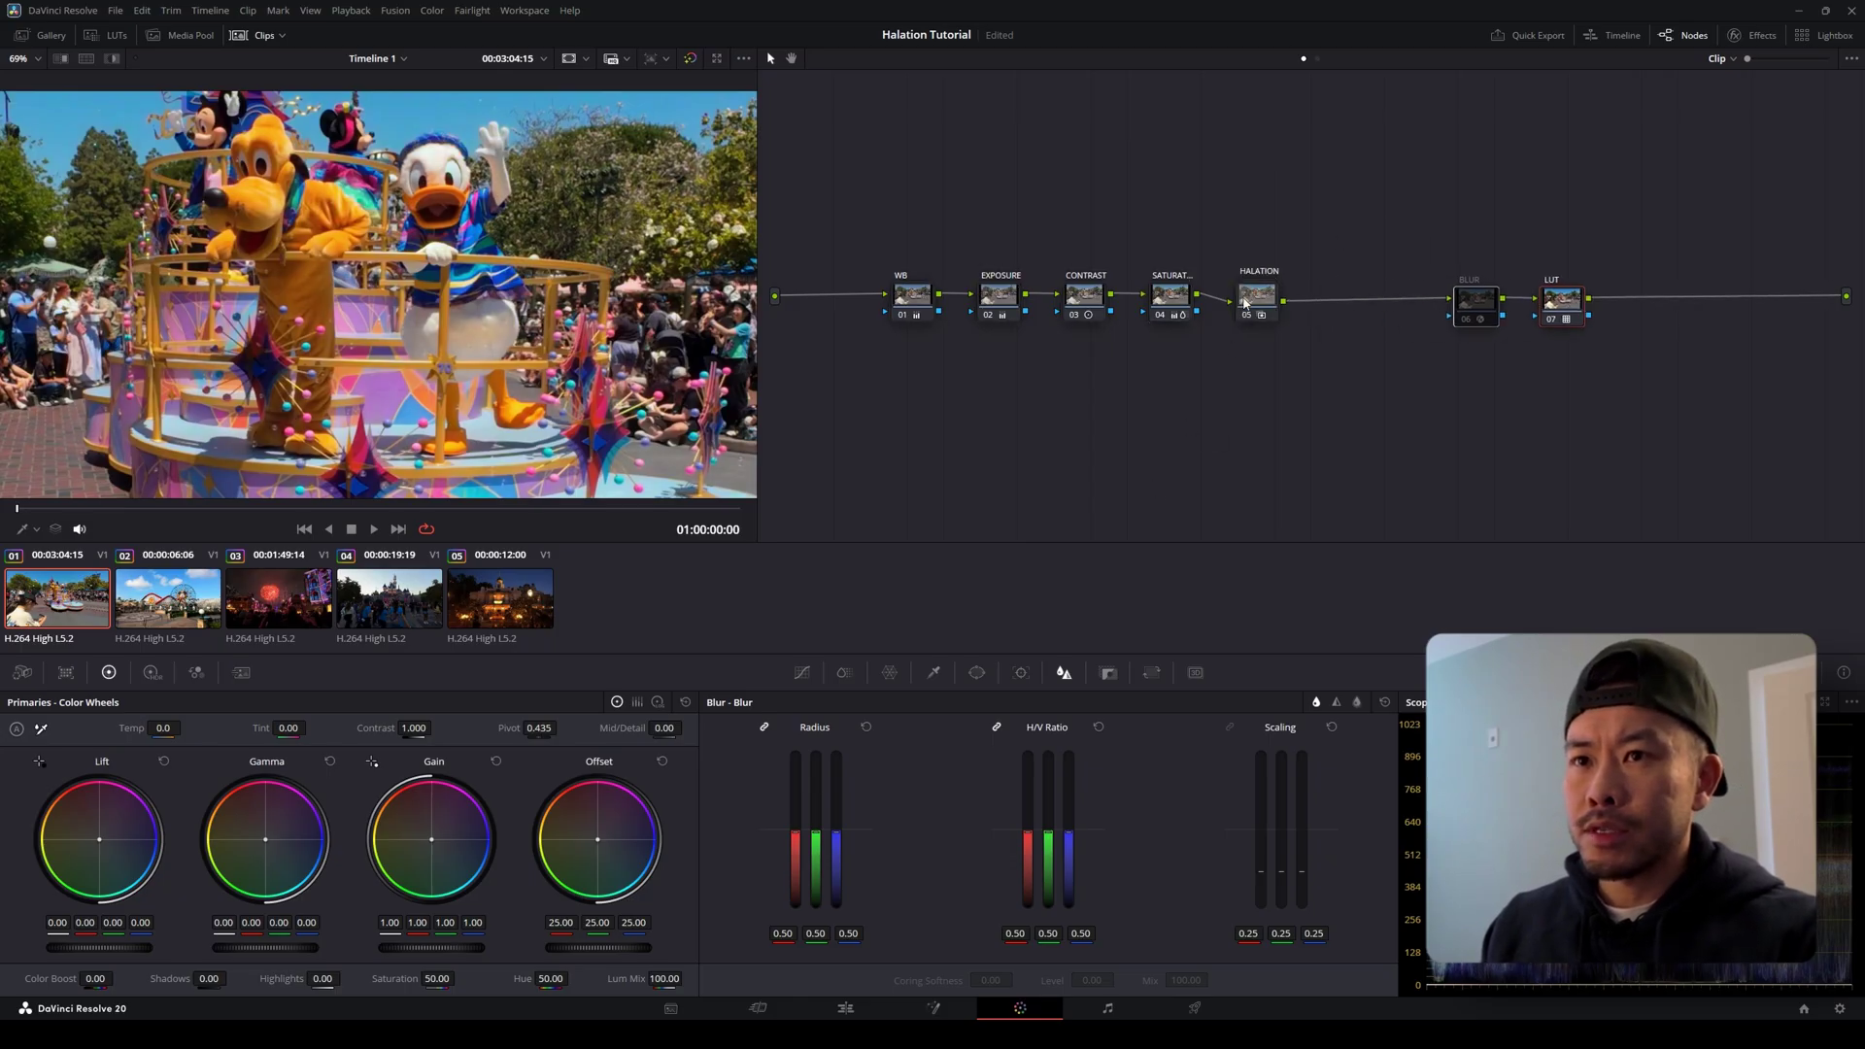
left_click(1247, 316)
left_click_drag(1569, 314, 1667, 314)
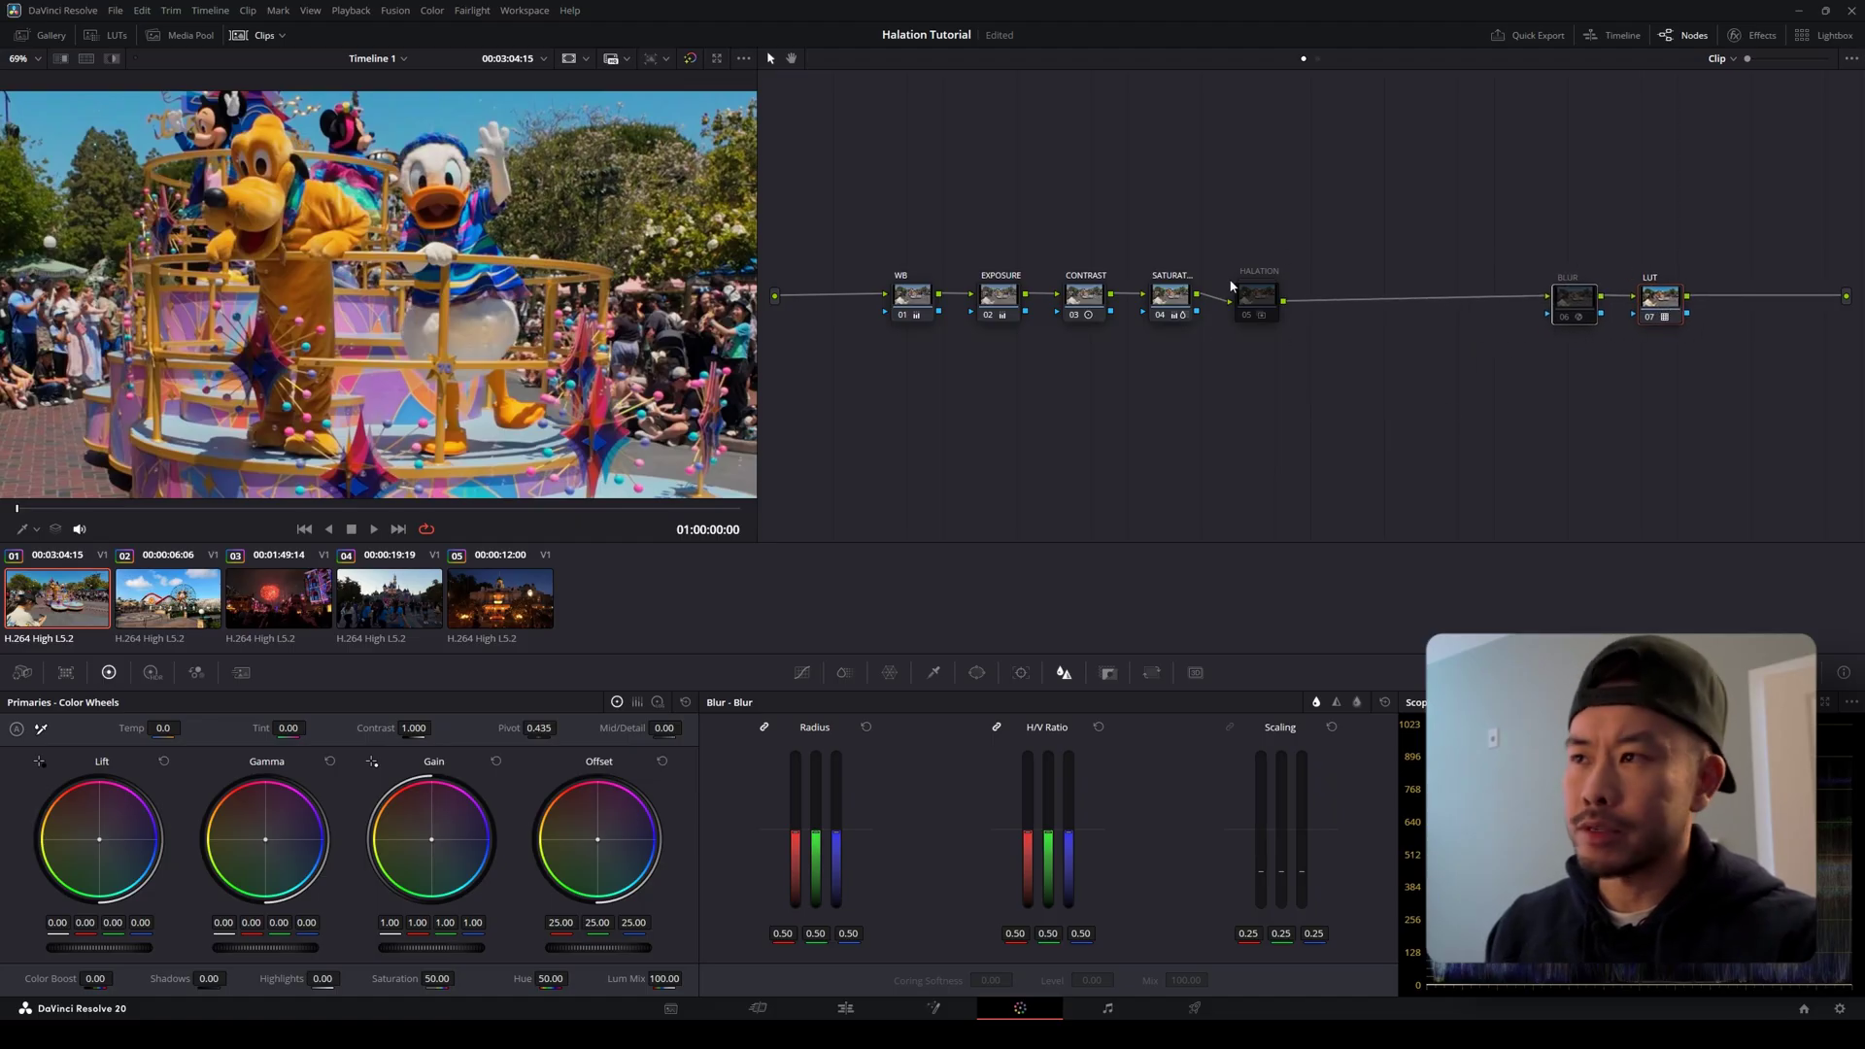
Add two serial nodes after the disabled HALATION node and turn the second one into a compound node.
left_click(1253, 307)
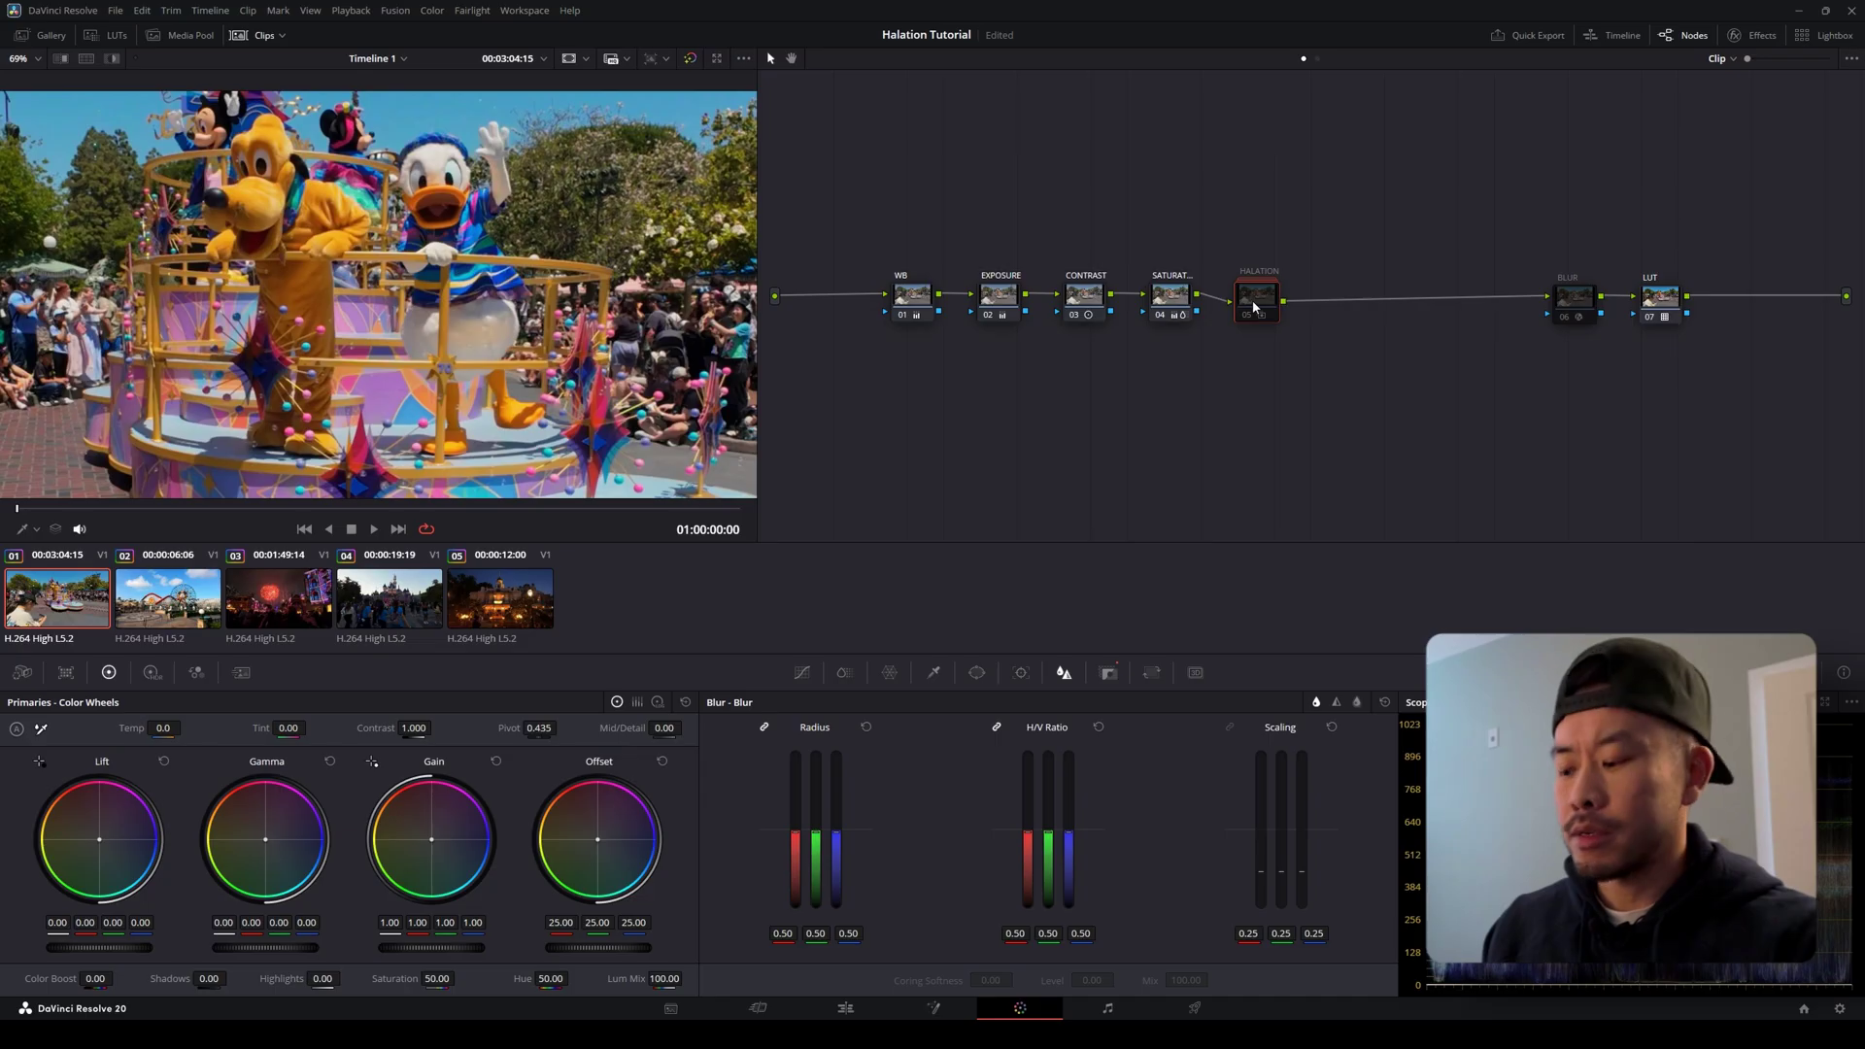
key("alt+s")
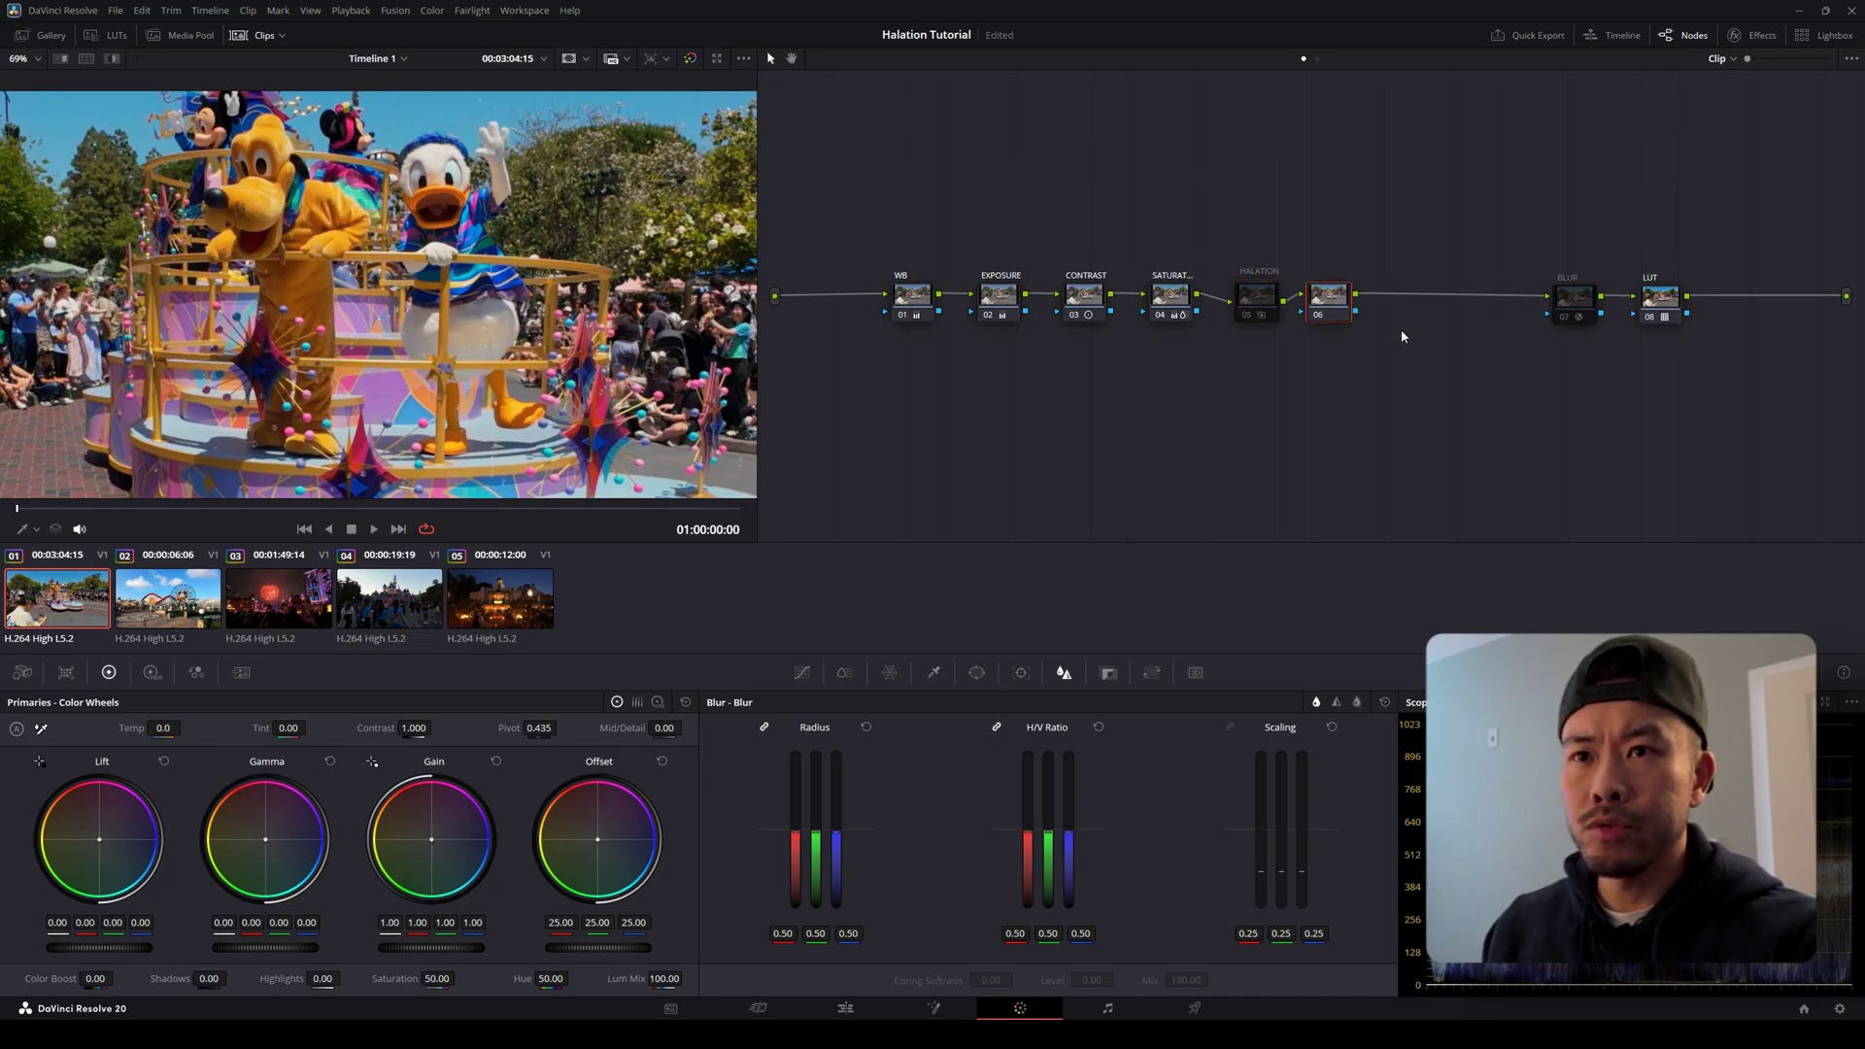
key("alt+s")
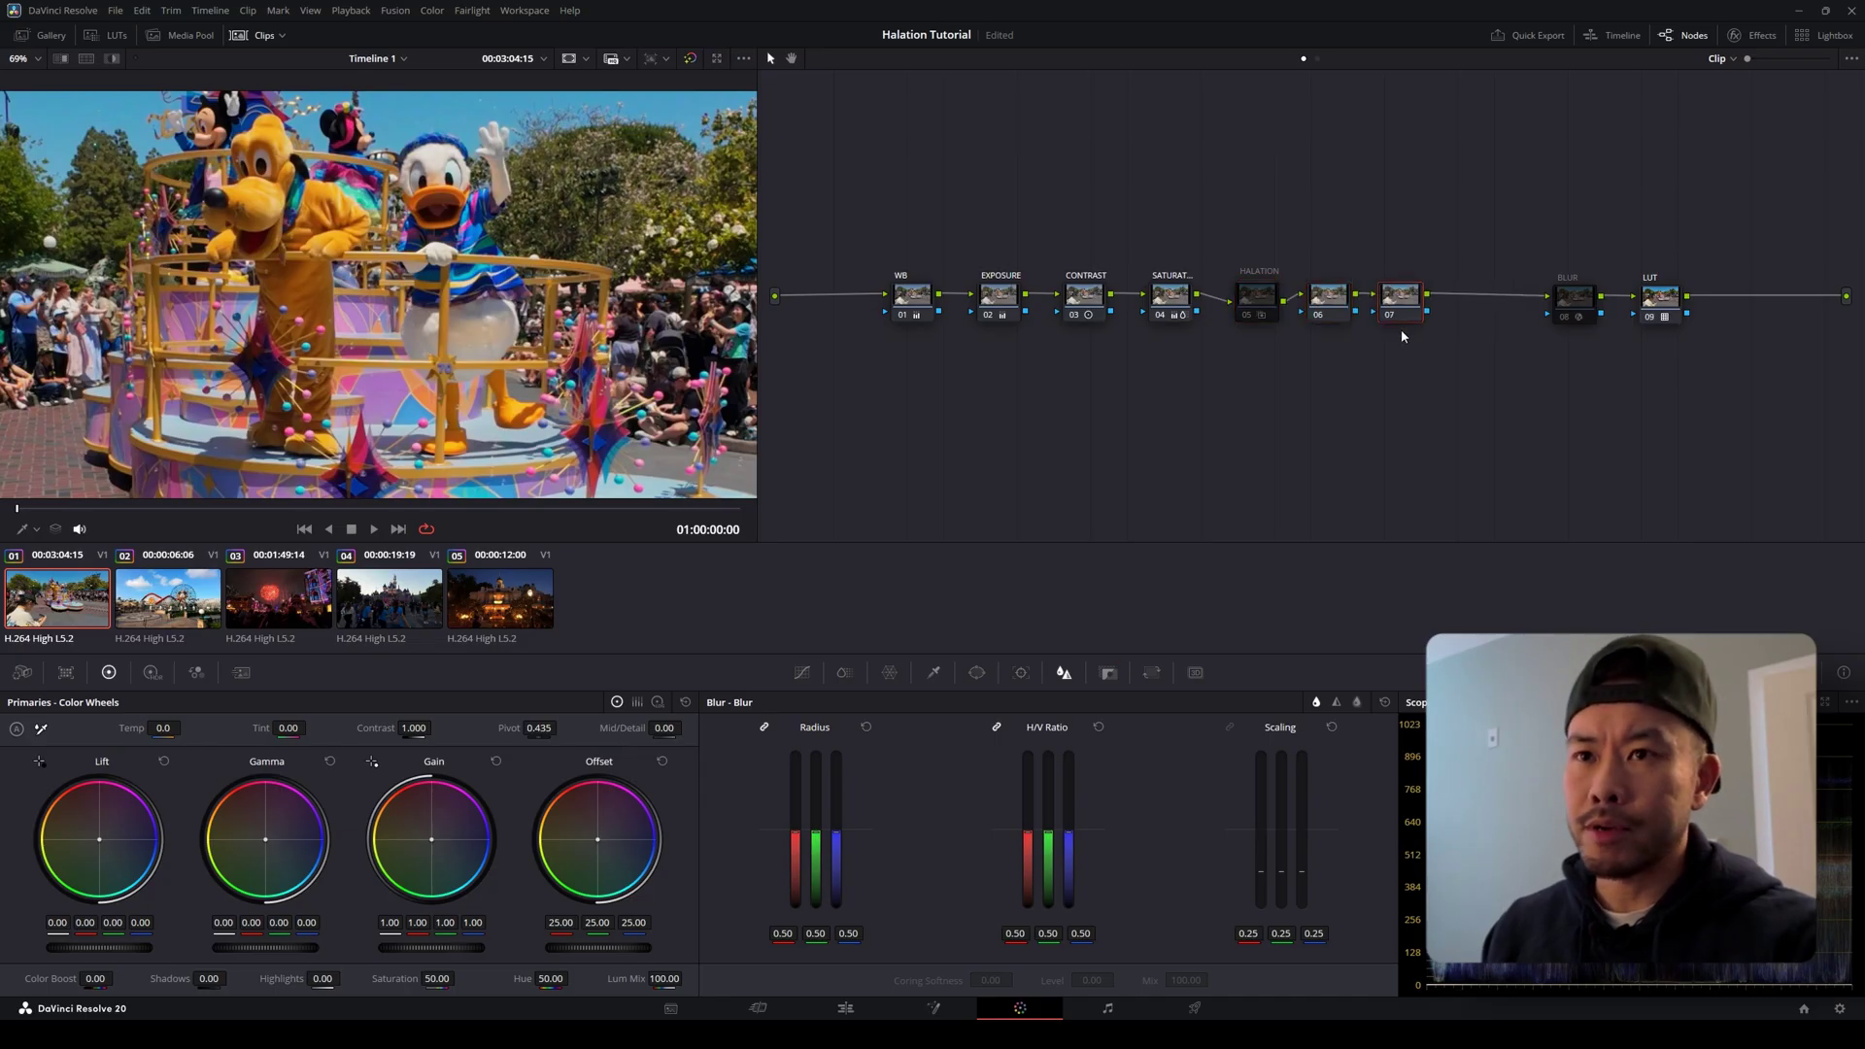
left_click(1328, 294)
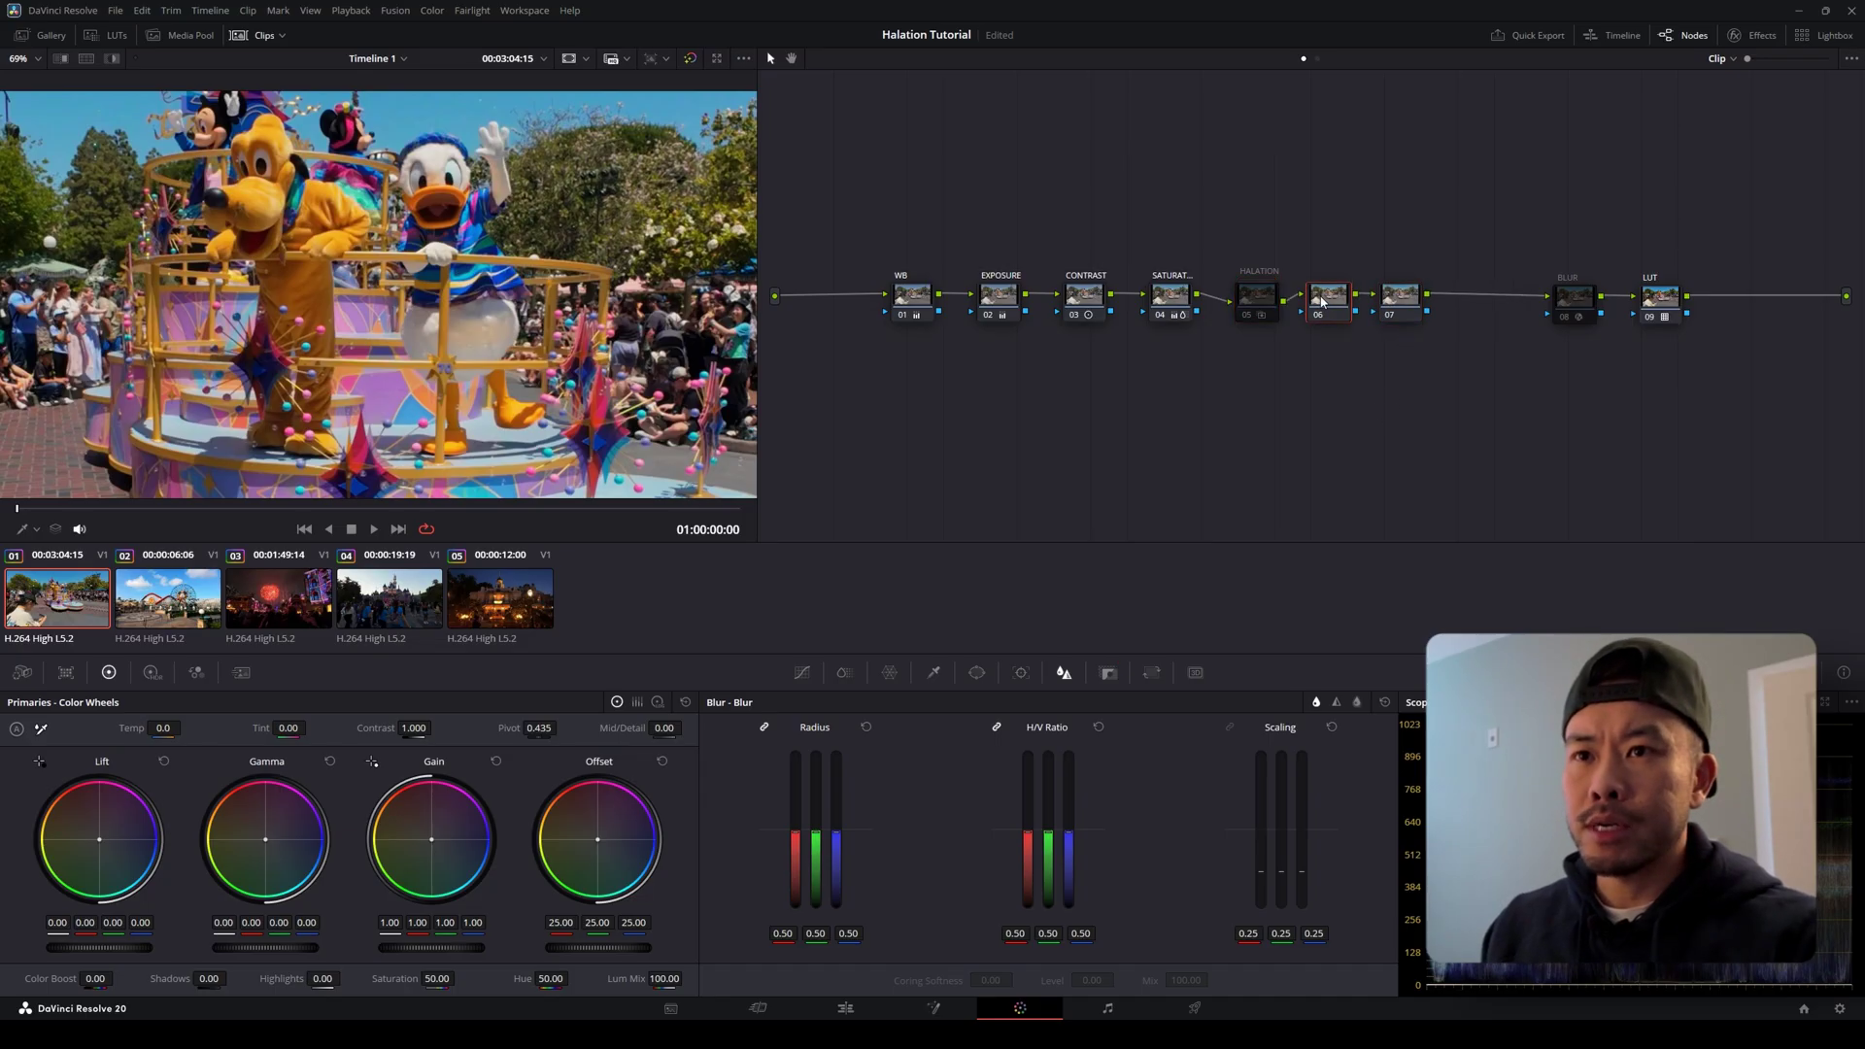
right_click(1408, 305)
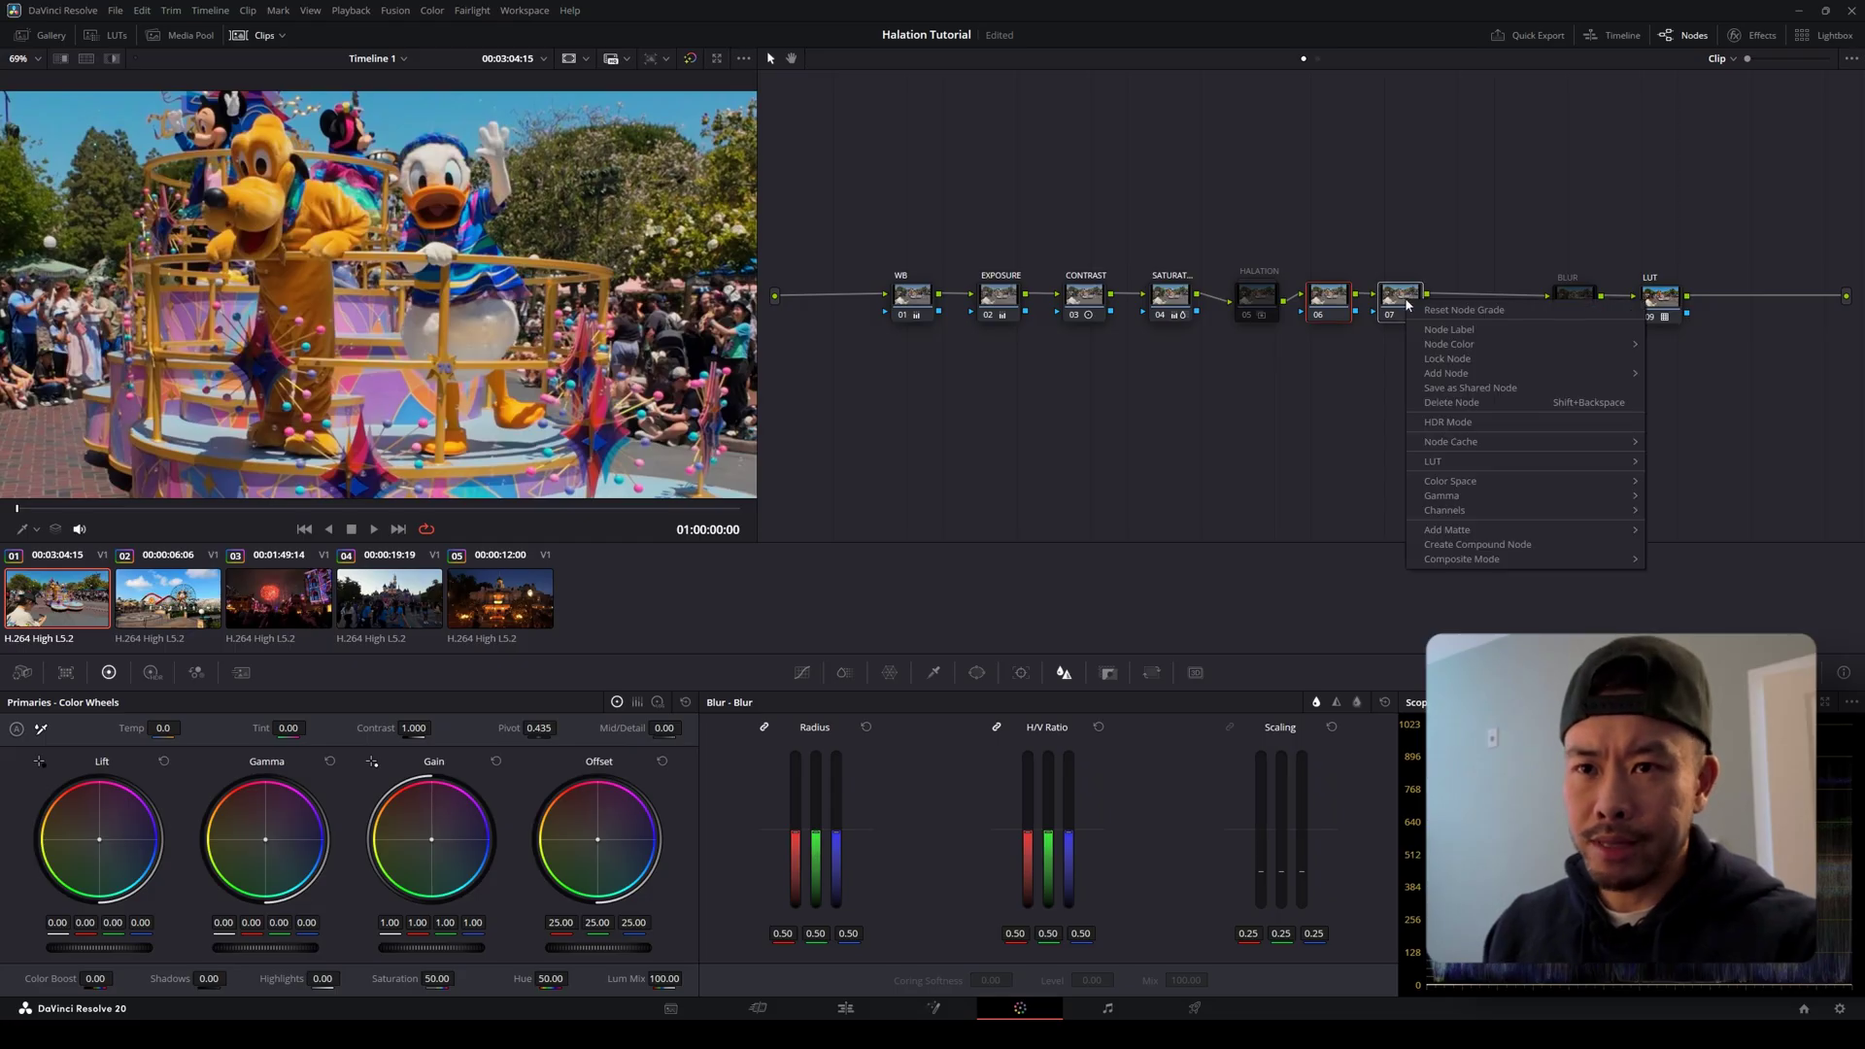
left_click(1464, 545)
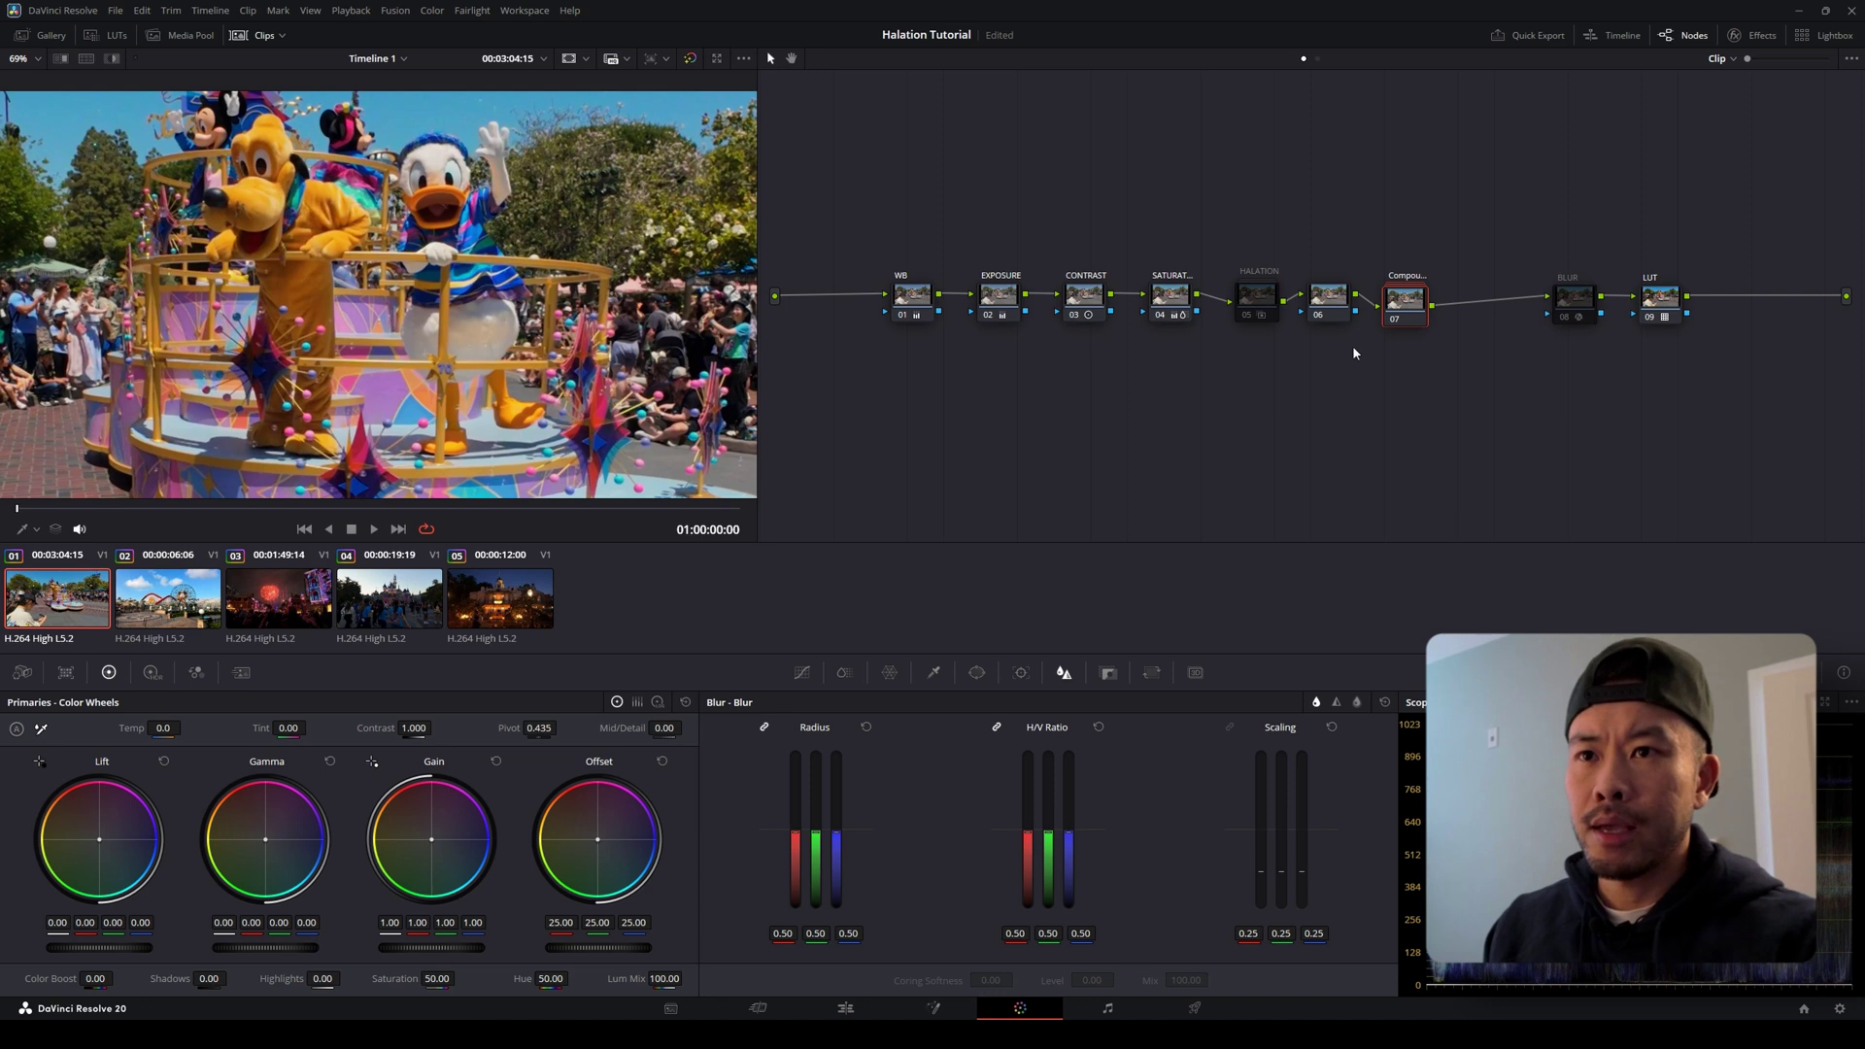
Delete the spare node in front of the compound node and label the compound node HALATION.
left_click(1328, 311)
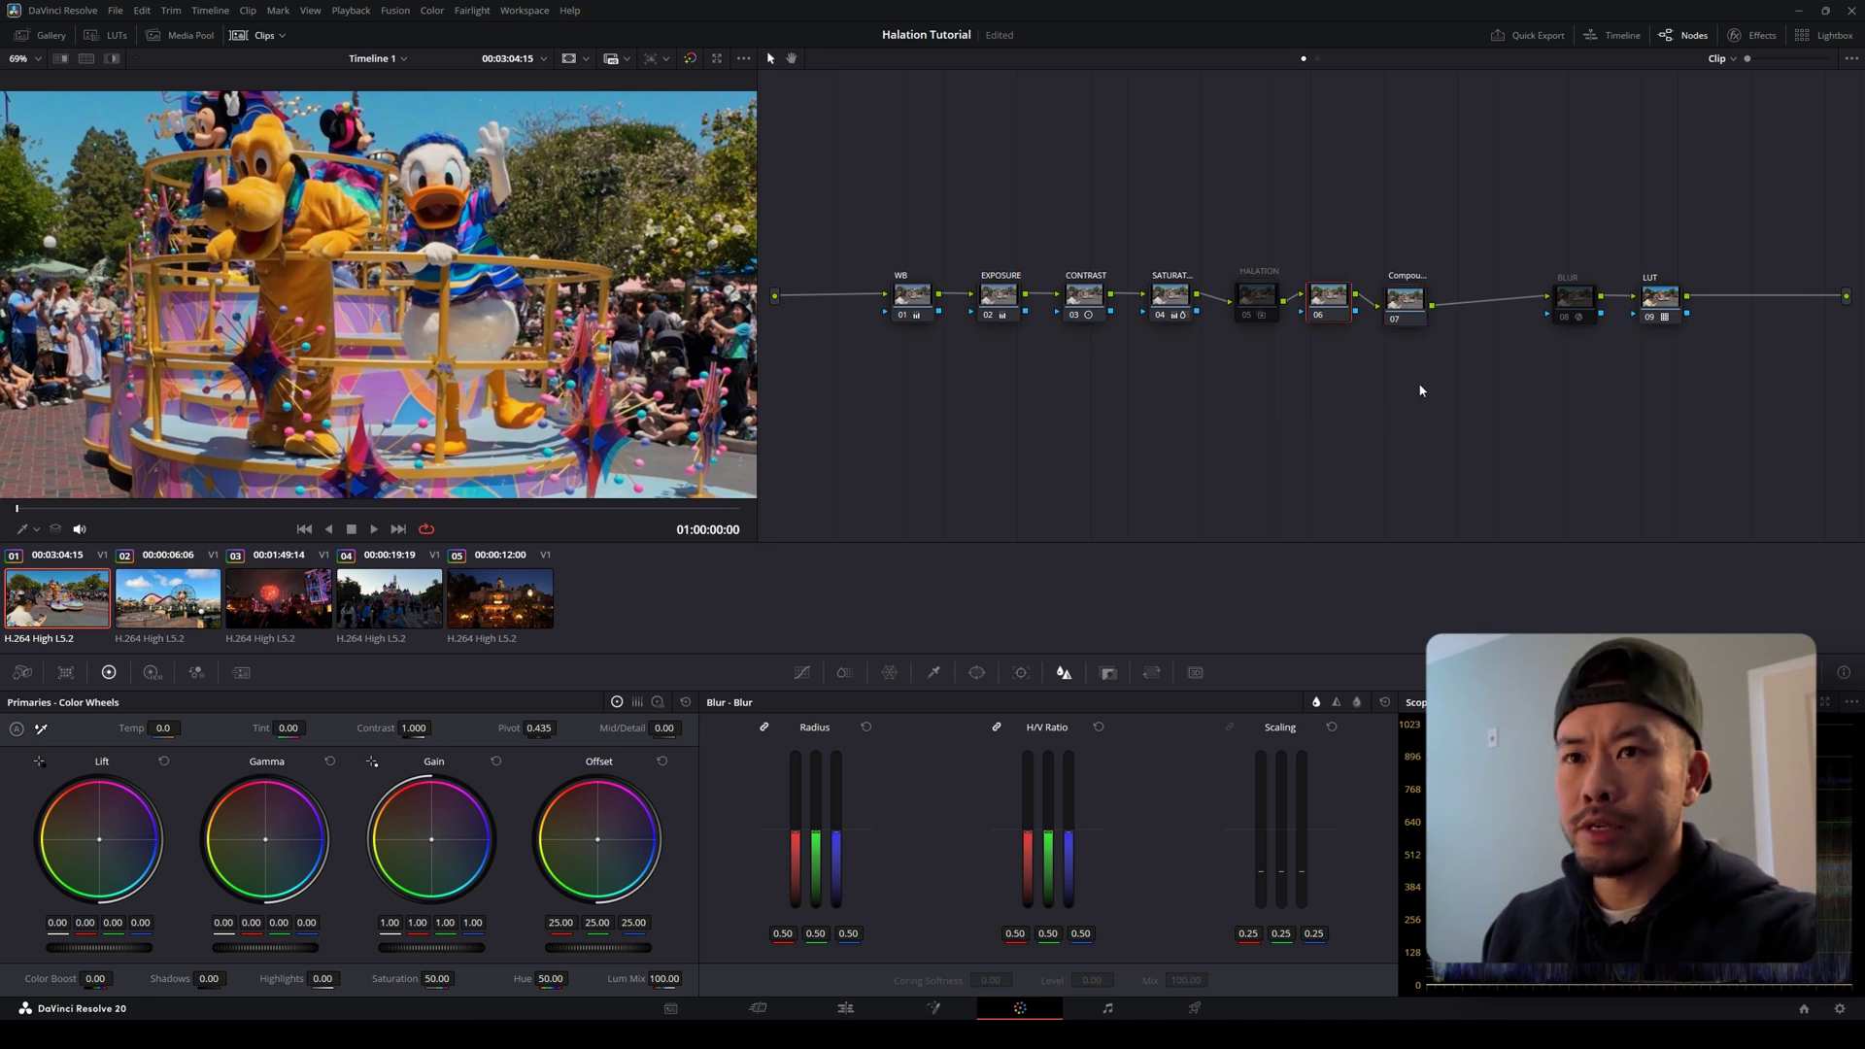
key("Delete")
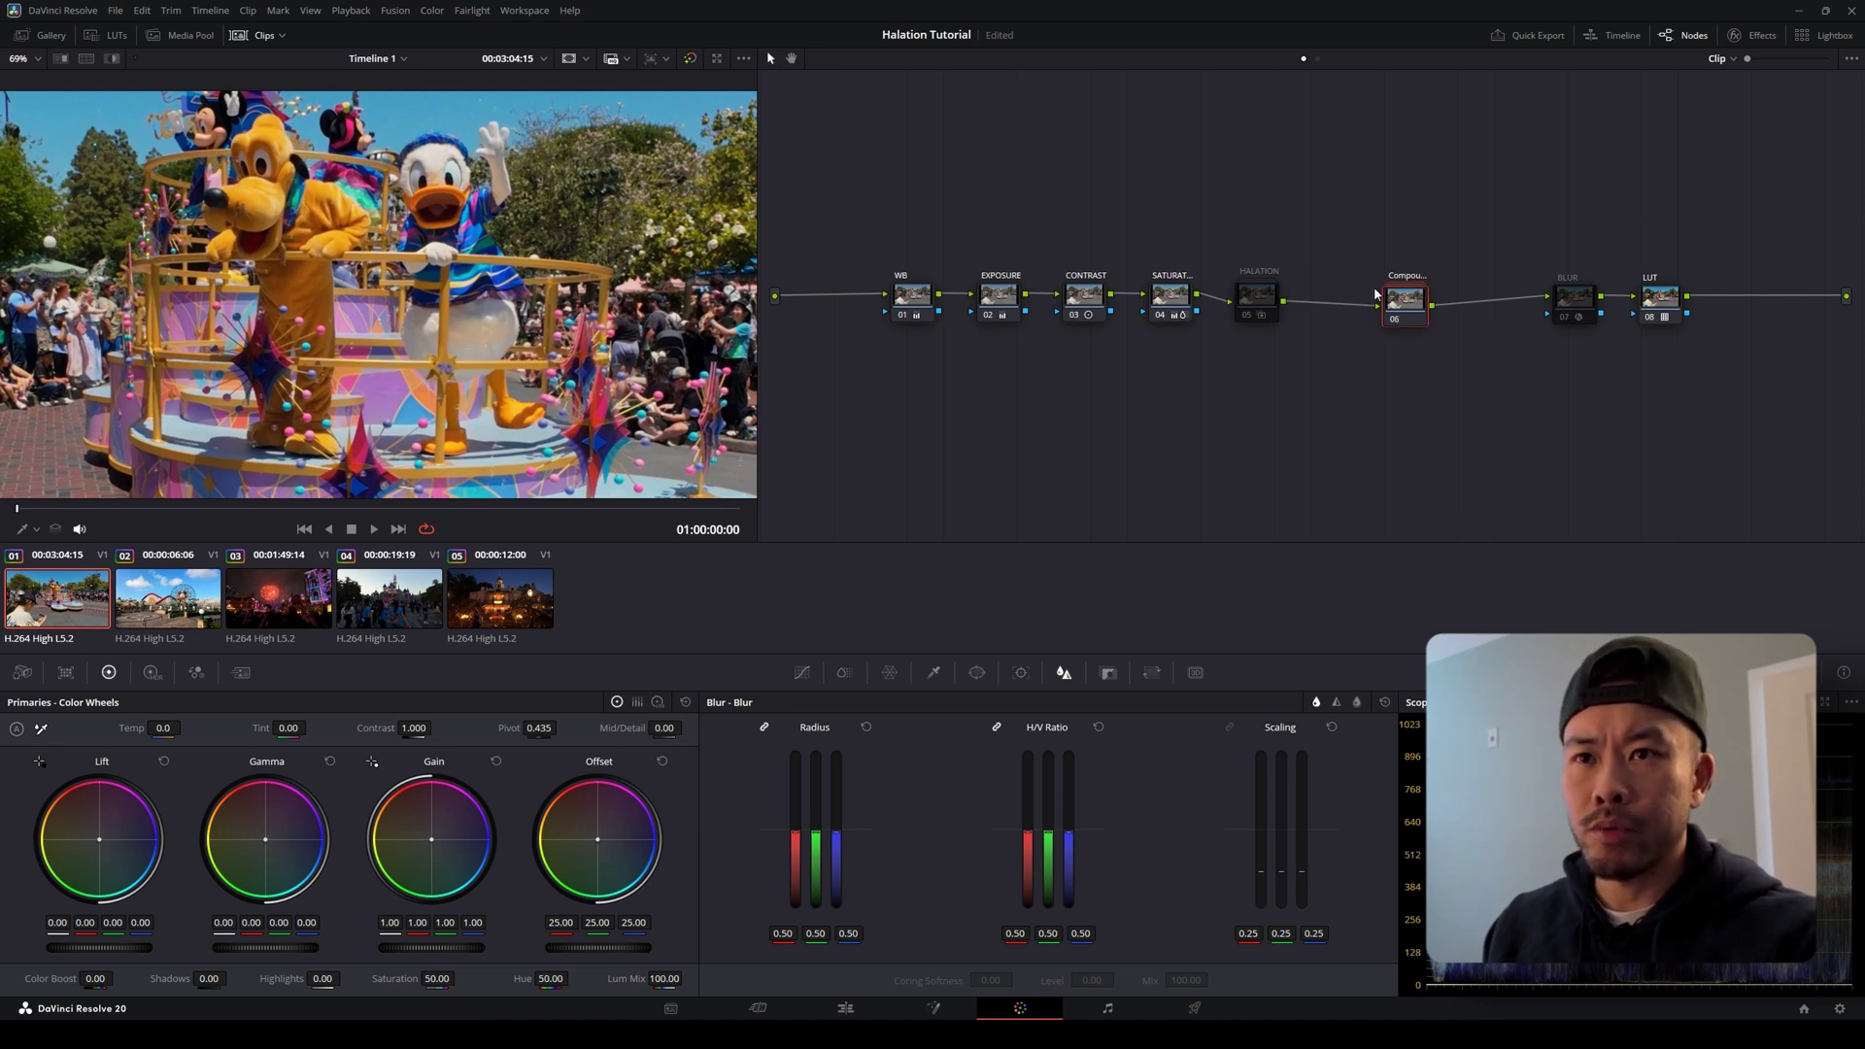
right_click(1415, 306)
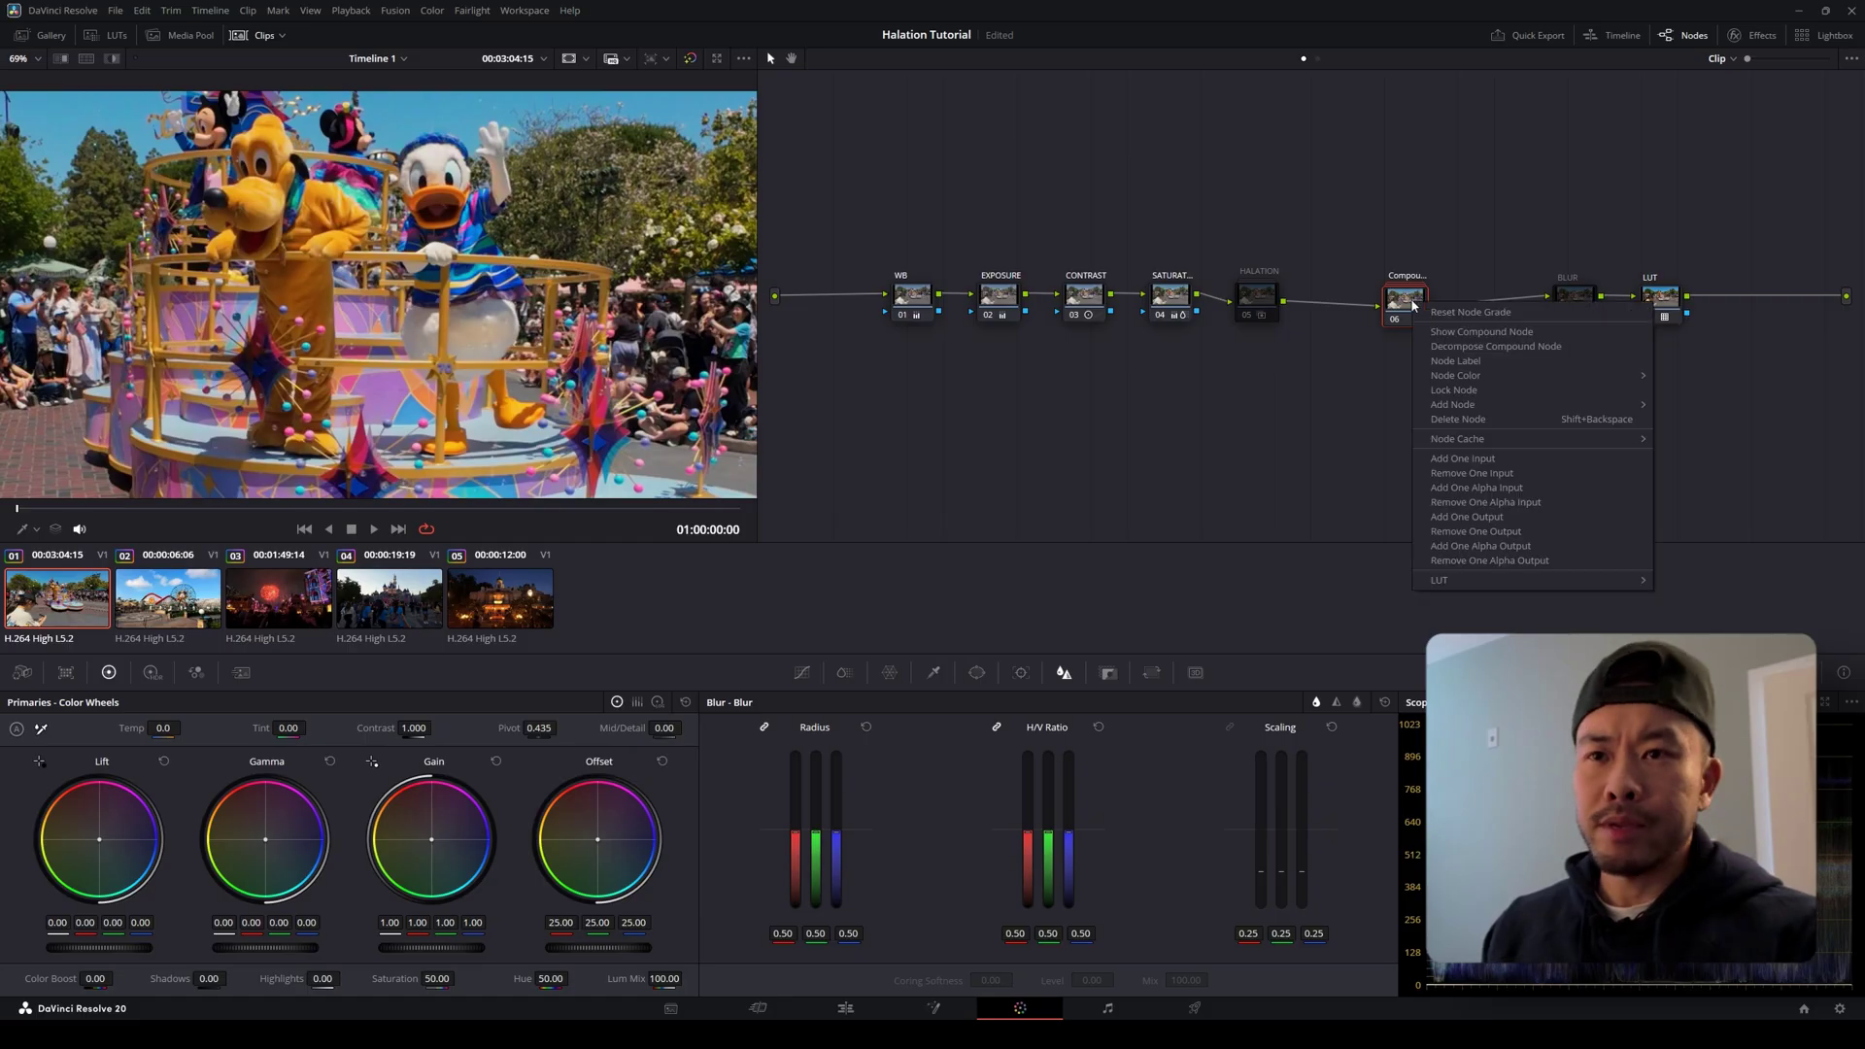
left_click(1454, 360)
type("HALATION")
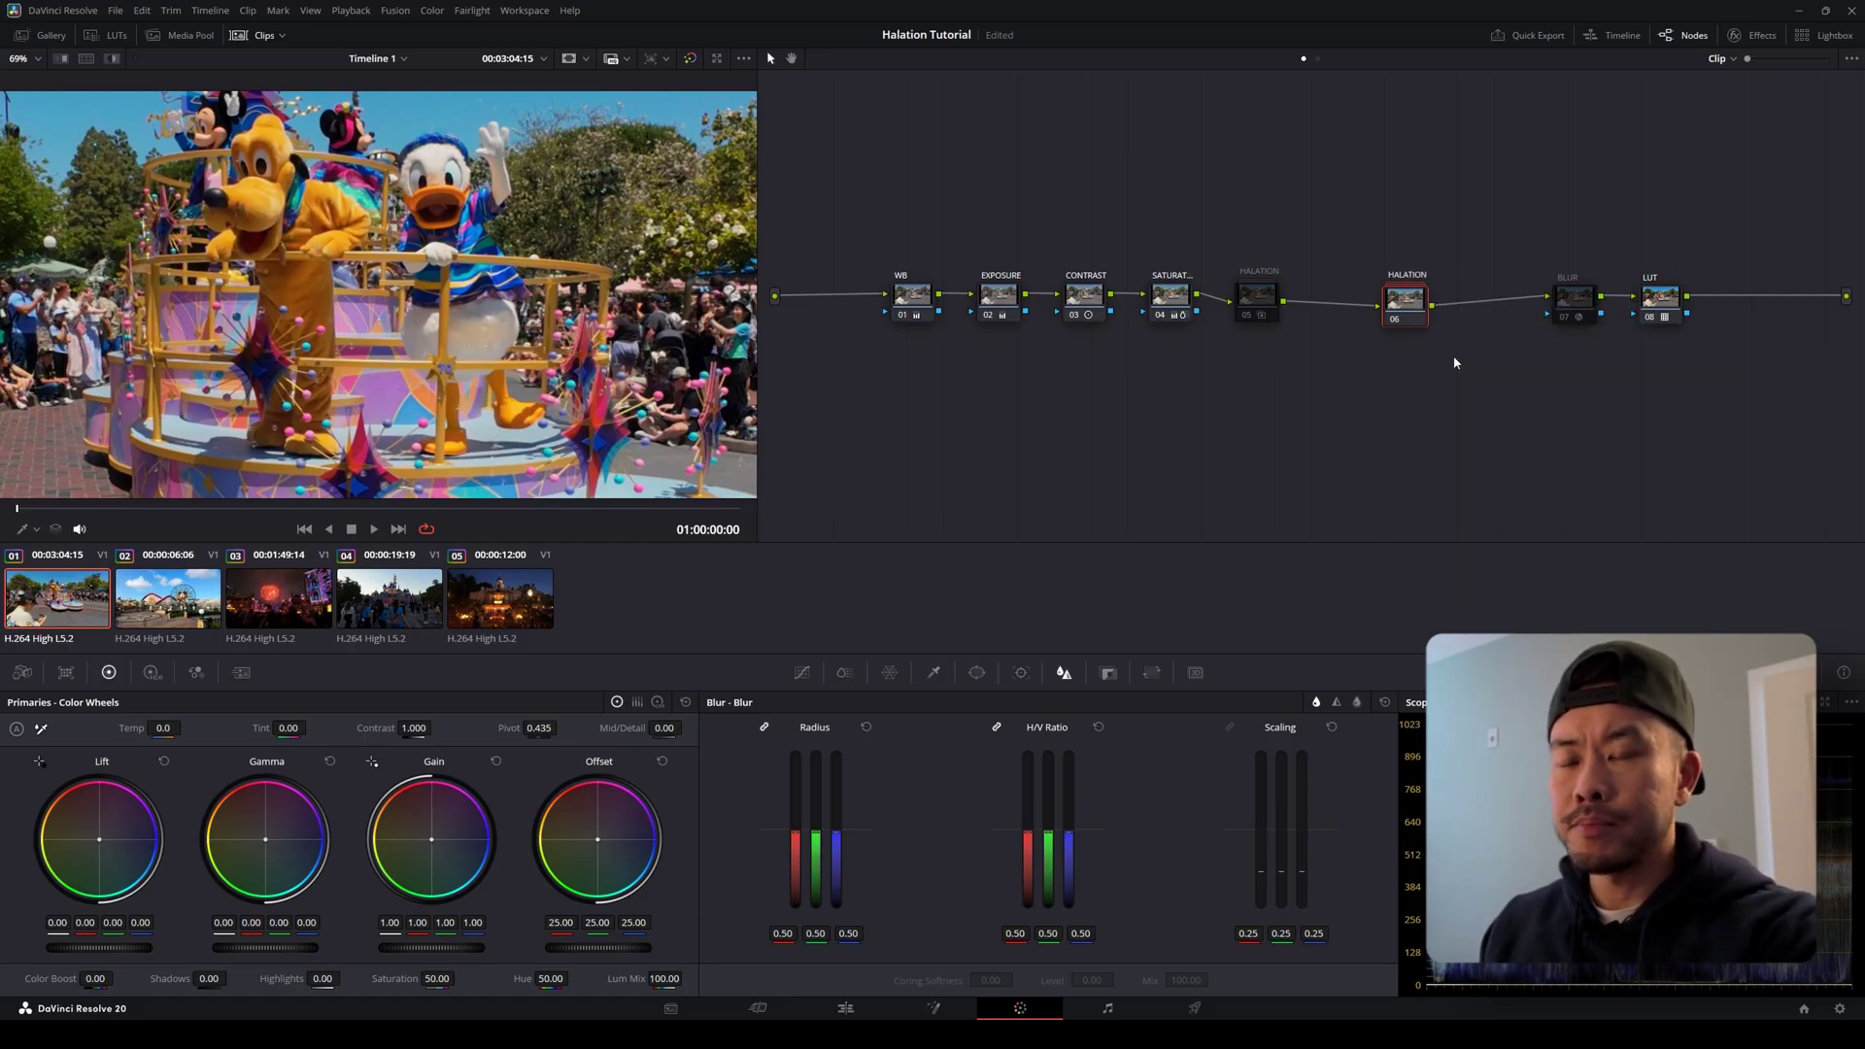
Open the new HALATION compound node, move its inner node near the source input, and add three serial nodes after it.
double_click(1413, 307)
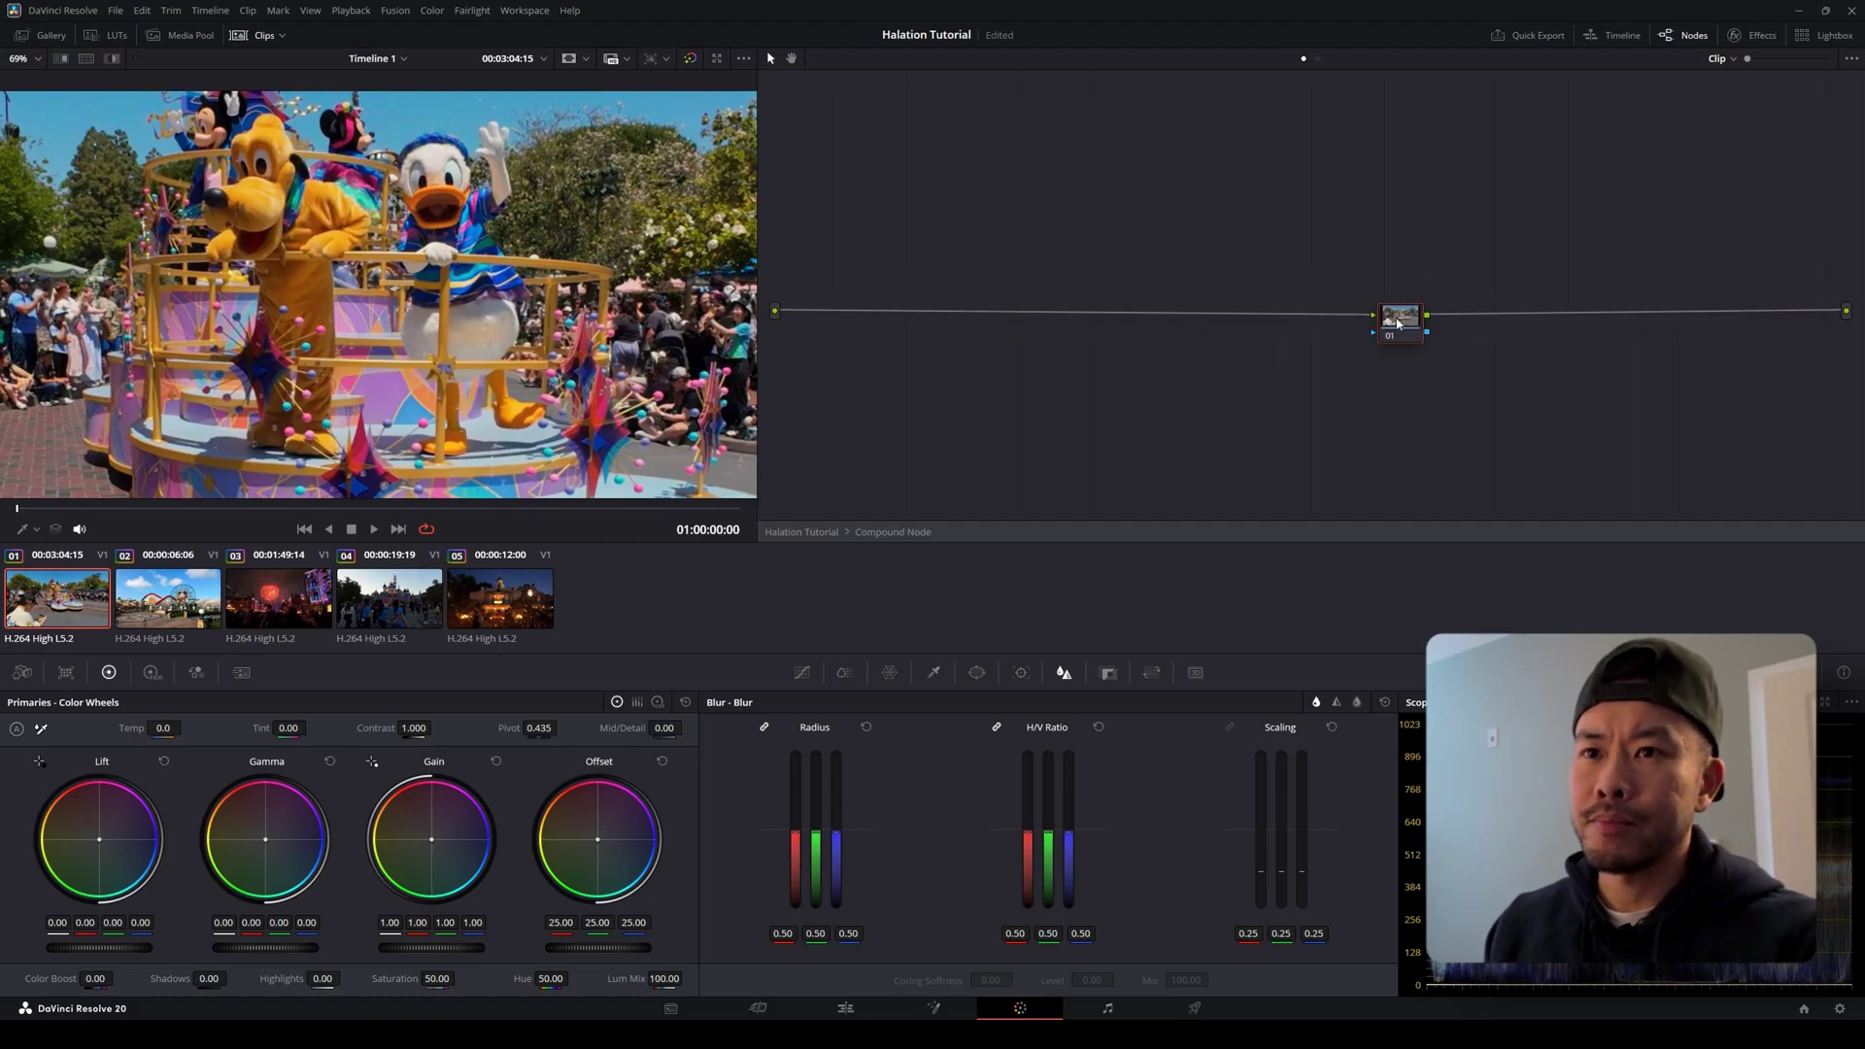
left_click_drag(1396, 313, 912, 311)
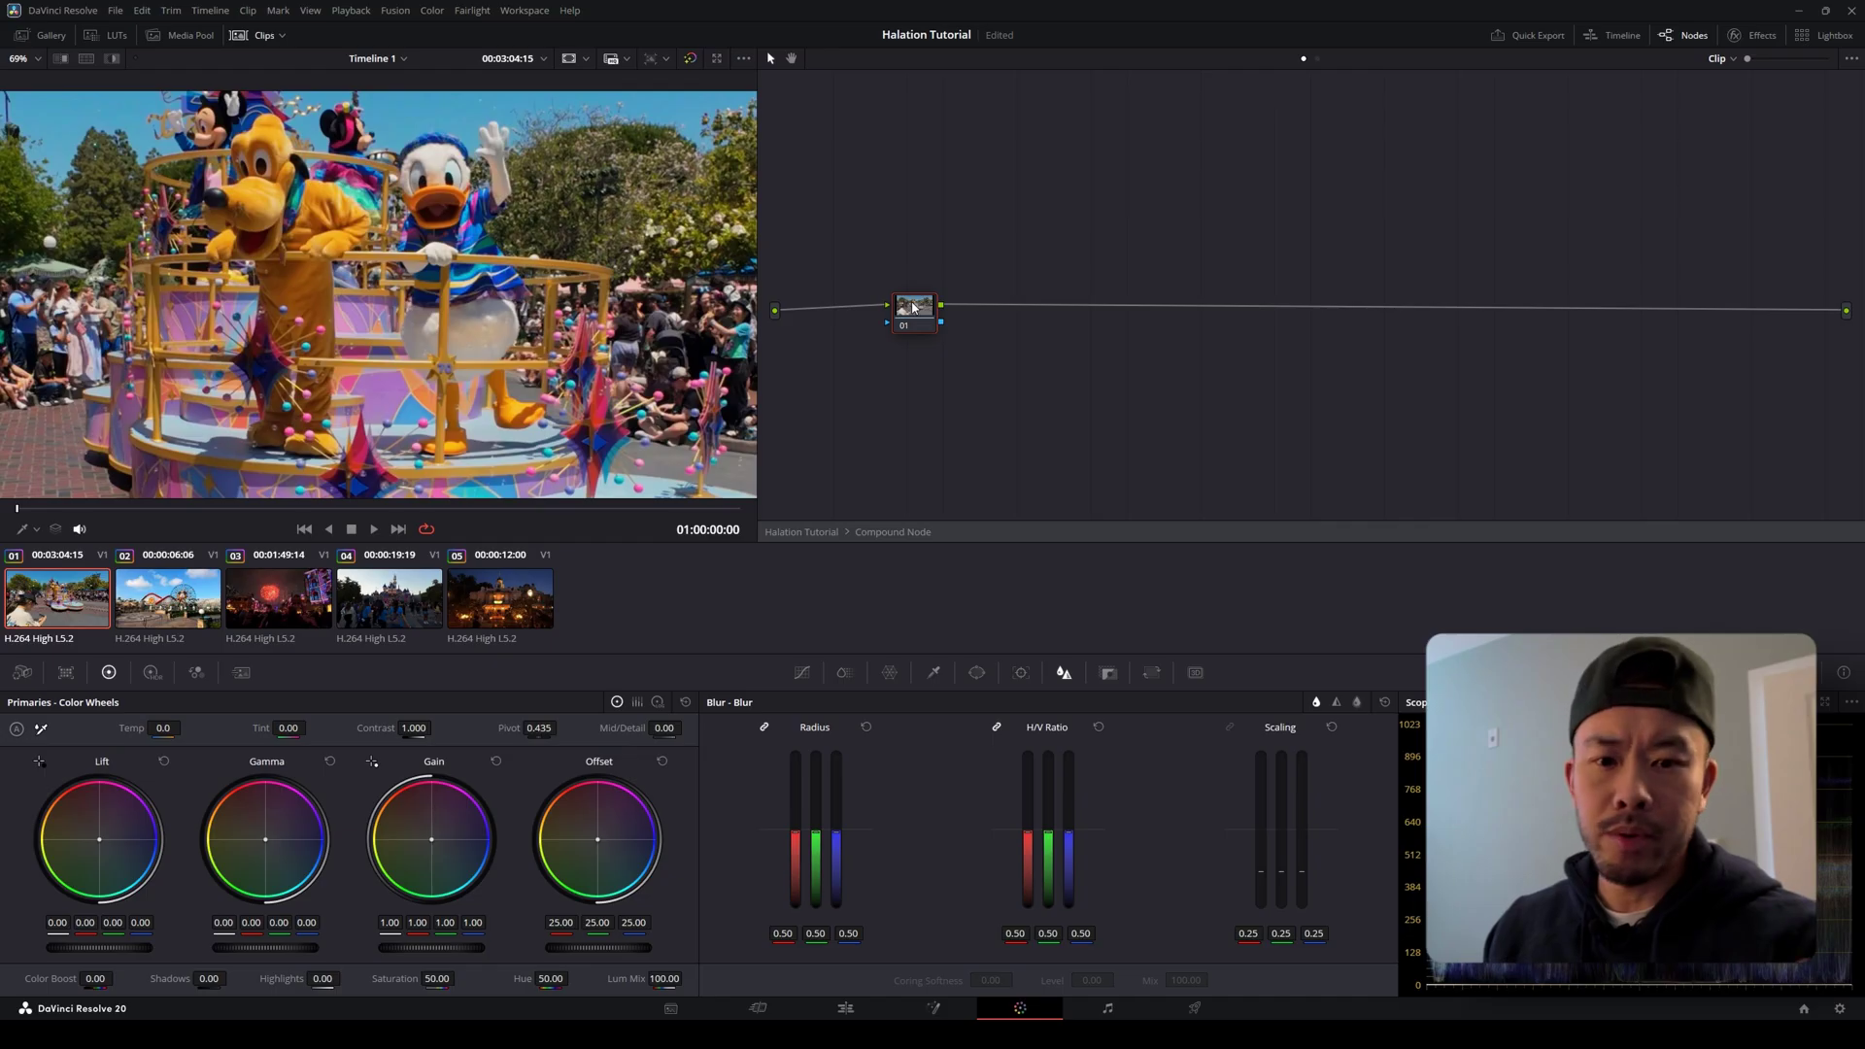
key("alt+s")
key("alt+s")
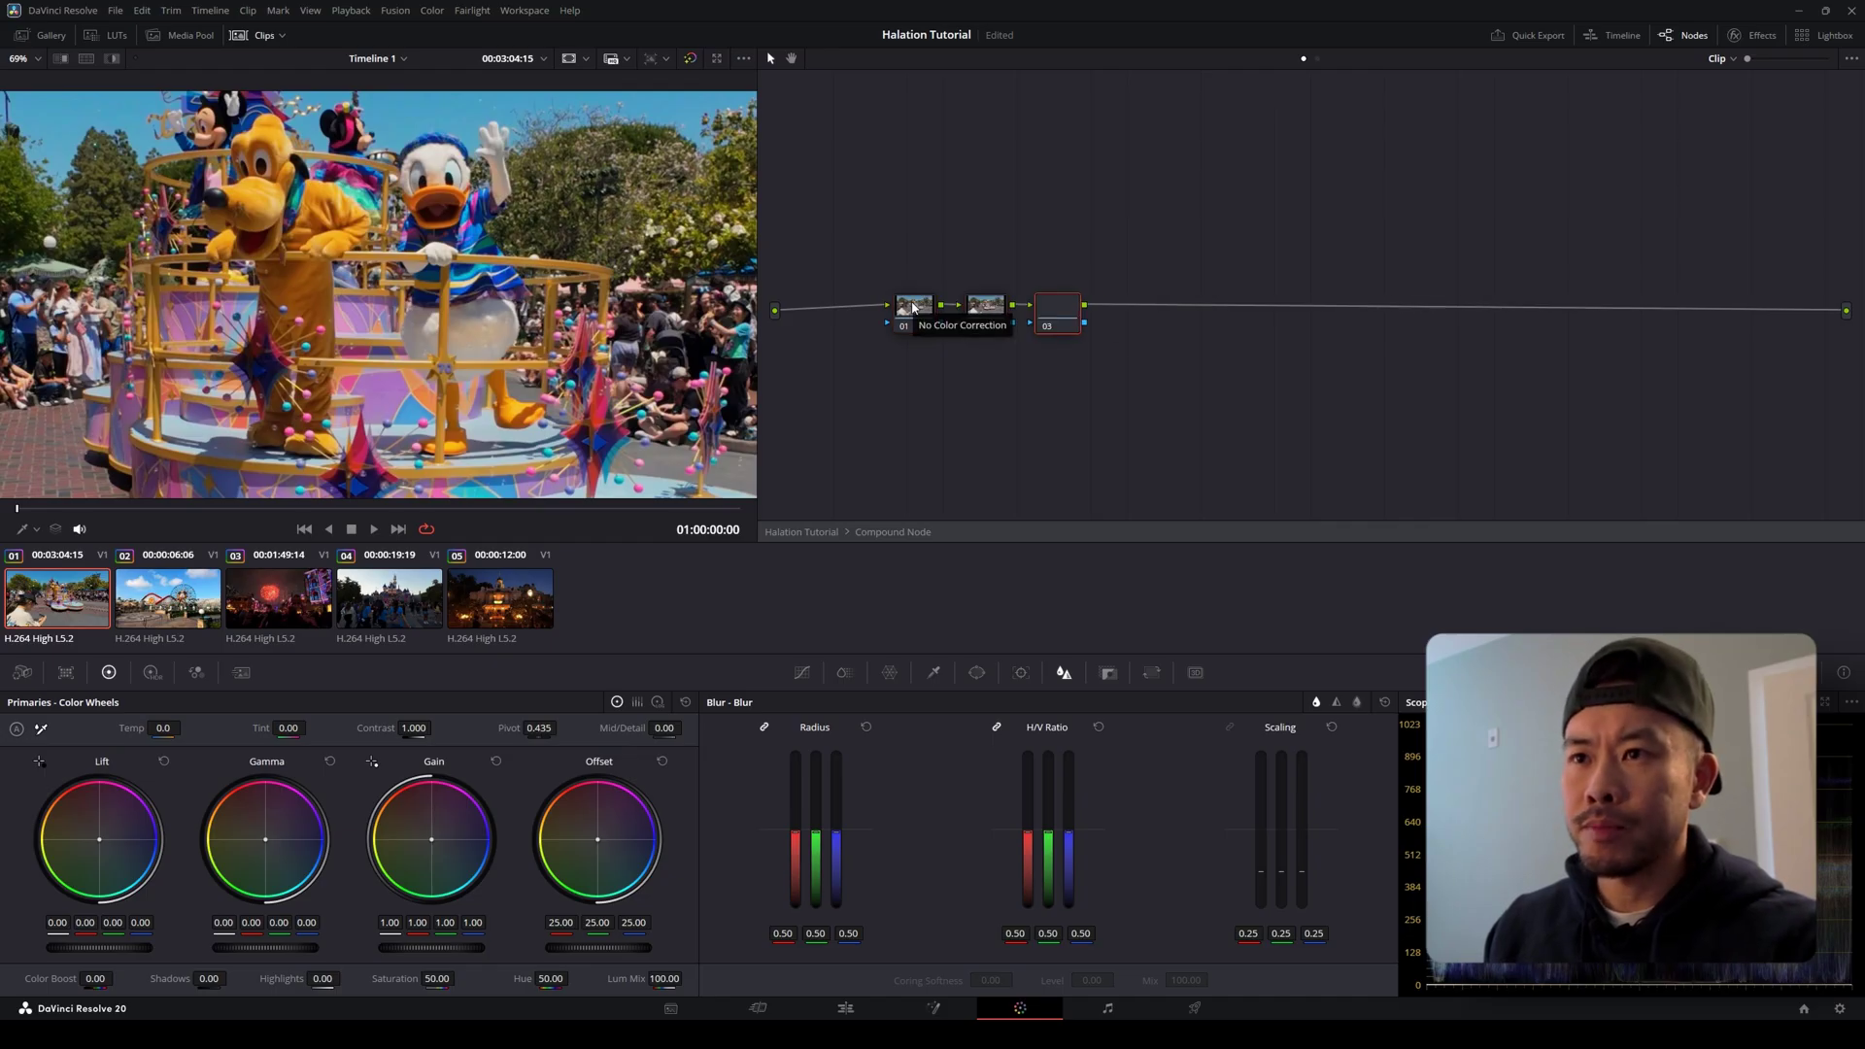
key("alt+s")
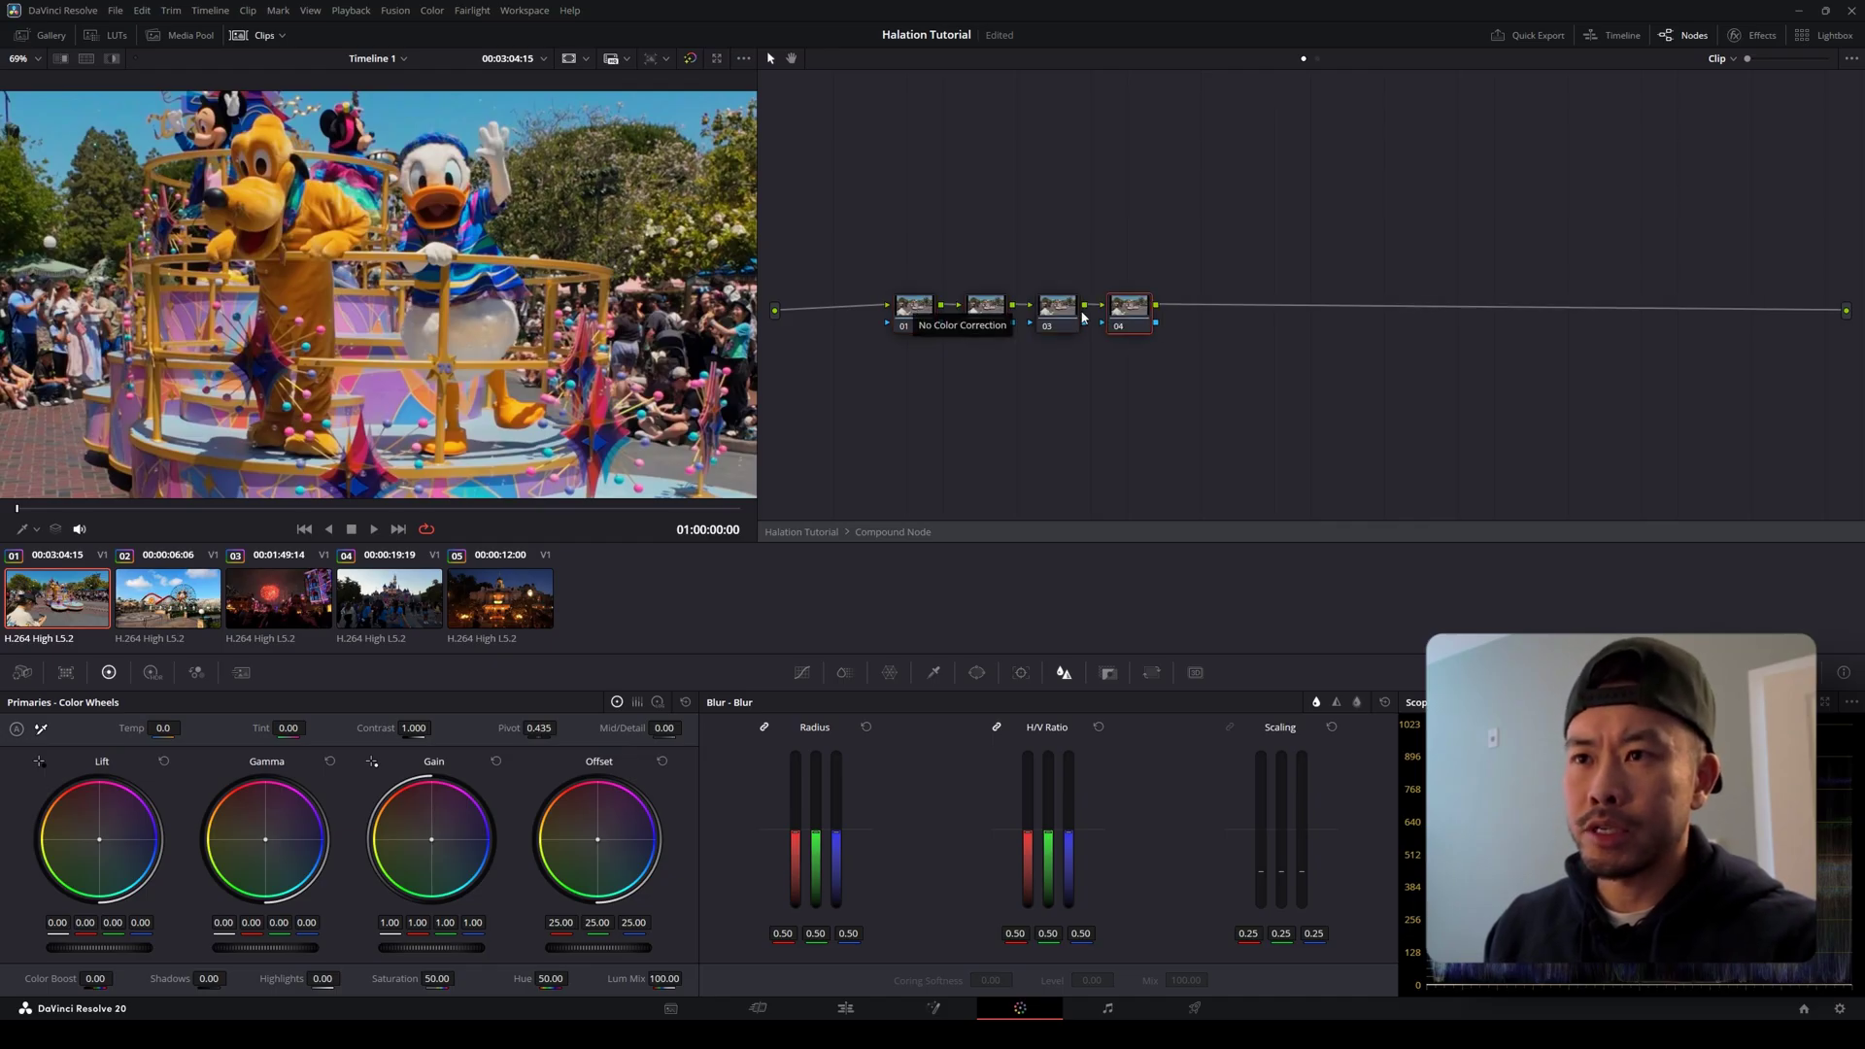
right_click(1095, 406)
left_click(1094, 406)
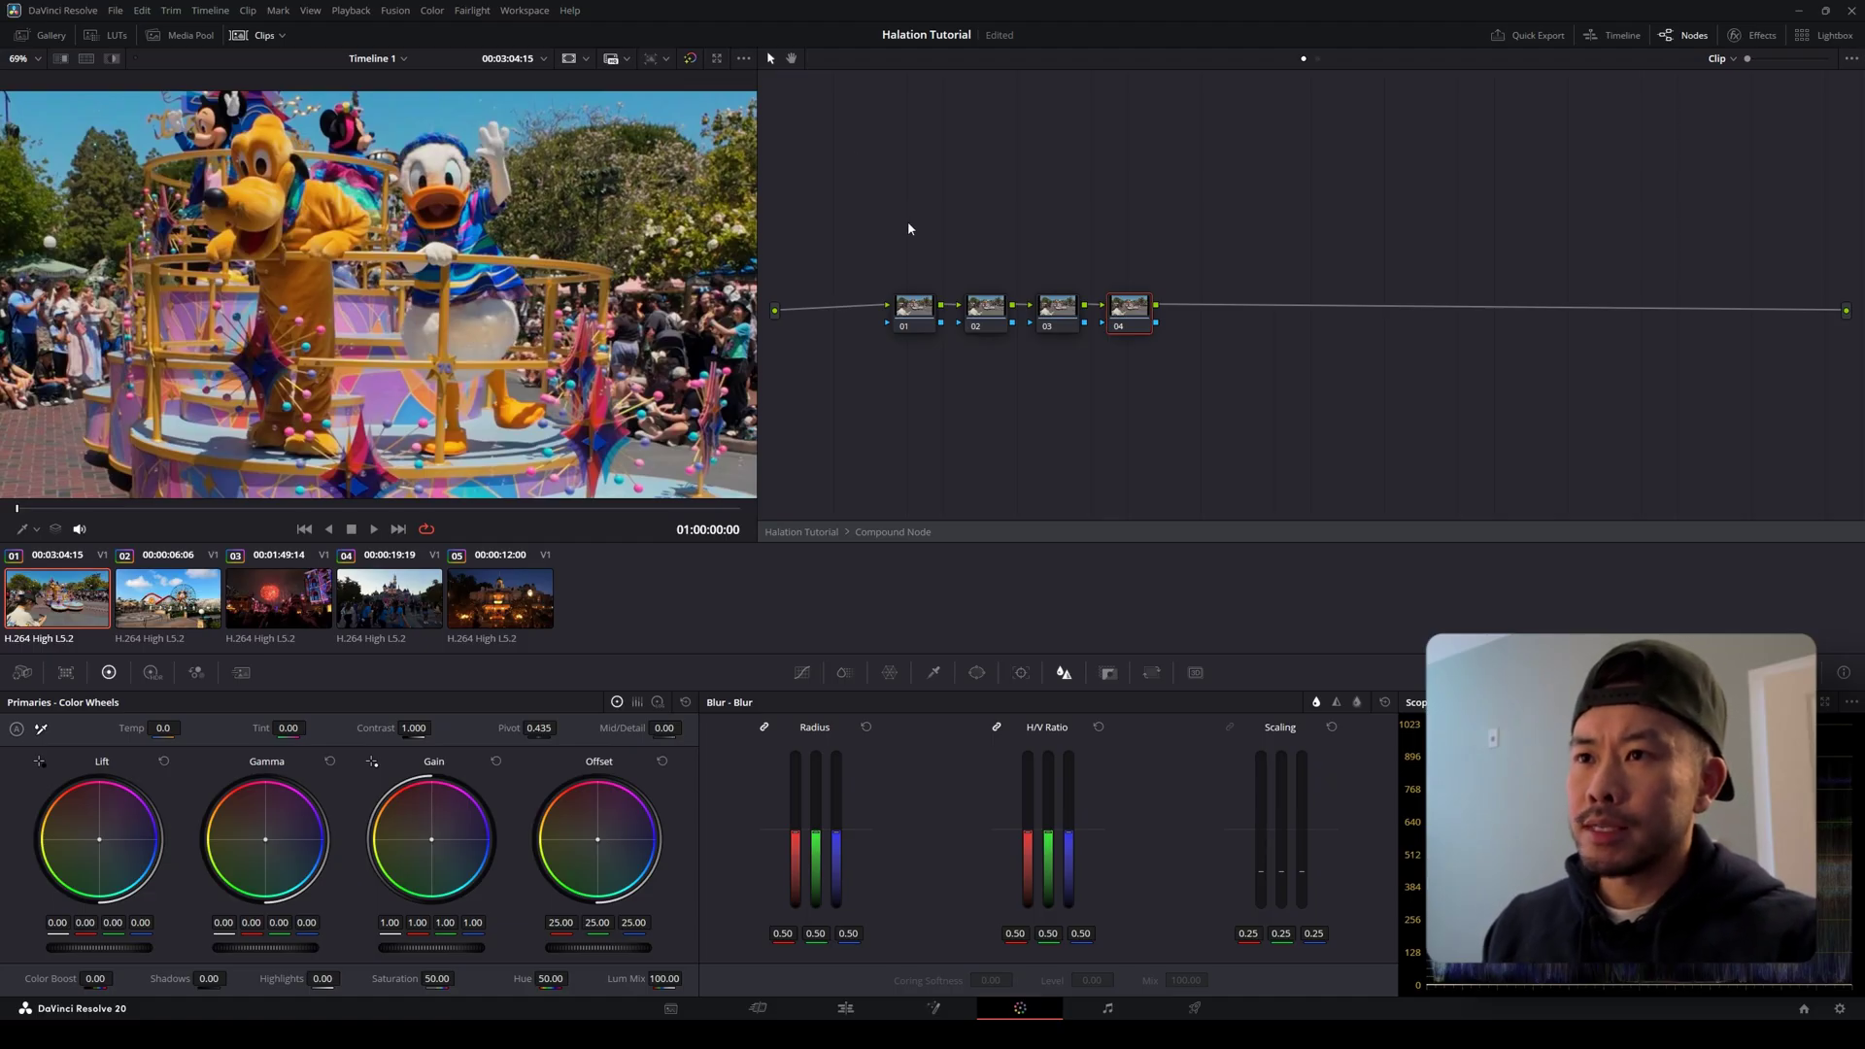
Label the first node in the compound node's chain CST IN.
left_click(909, 312)
left_click(1140, 313)
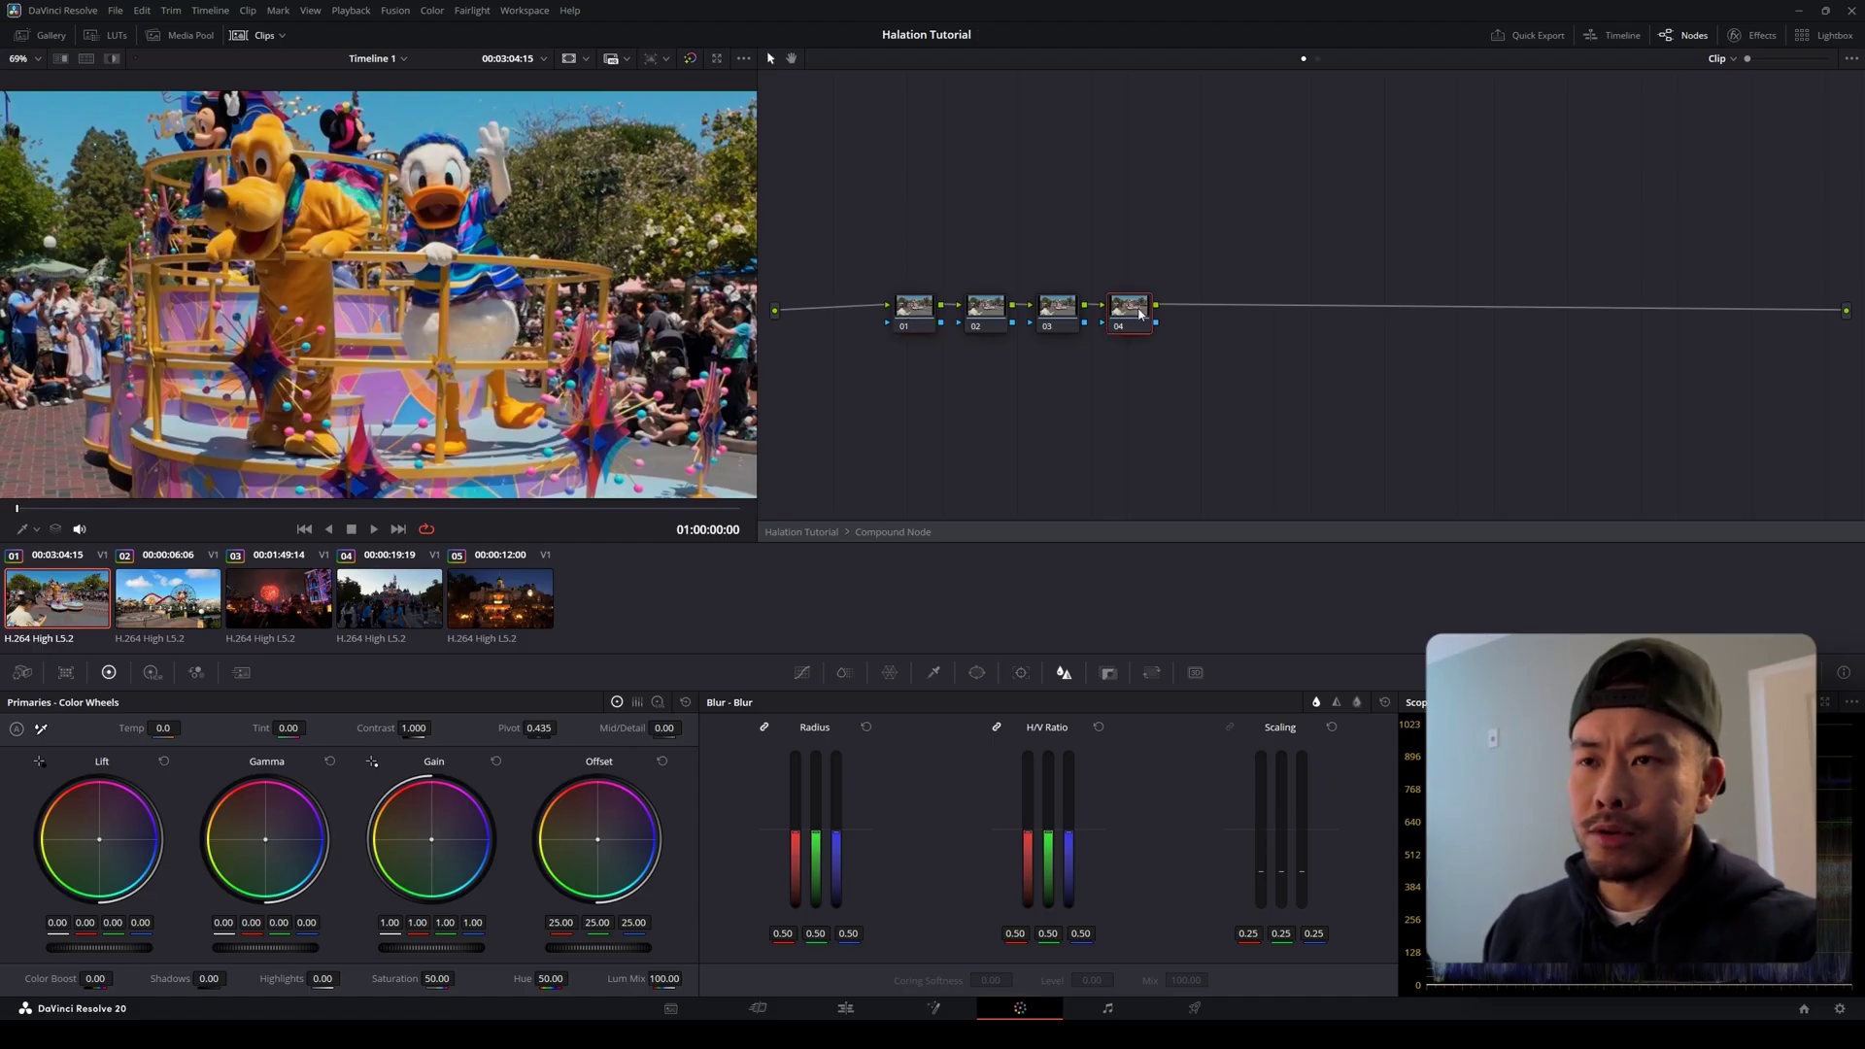
left_click(921, 318)
right_click(924, 311)
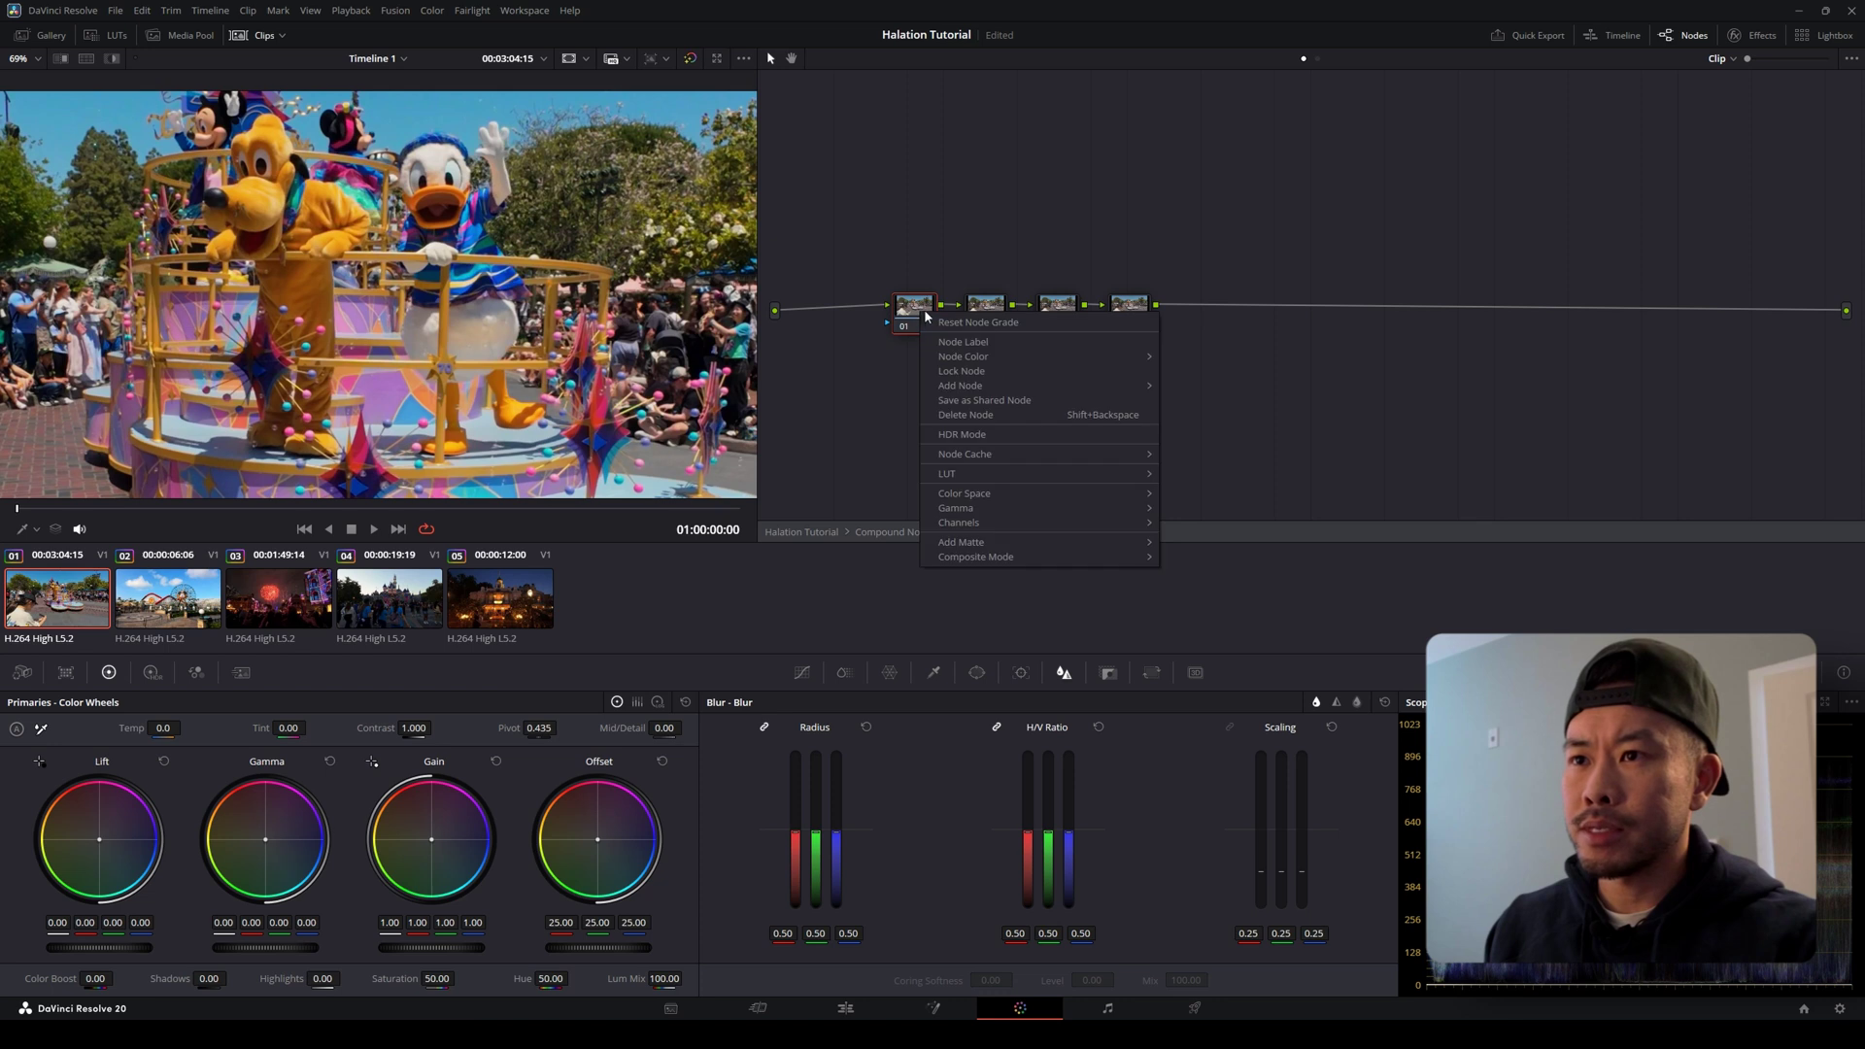
left_click(975, 348)
type("CST ")
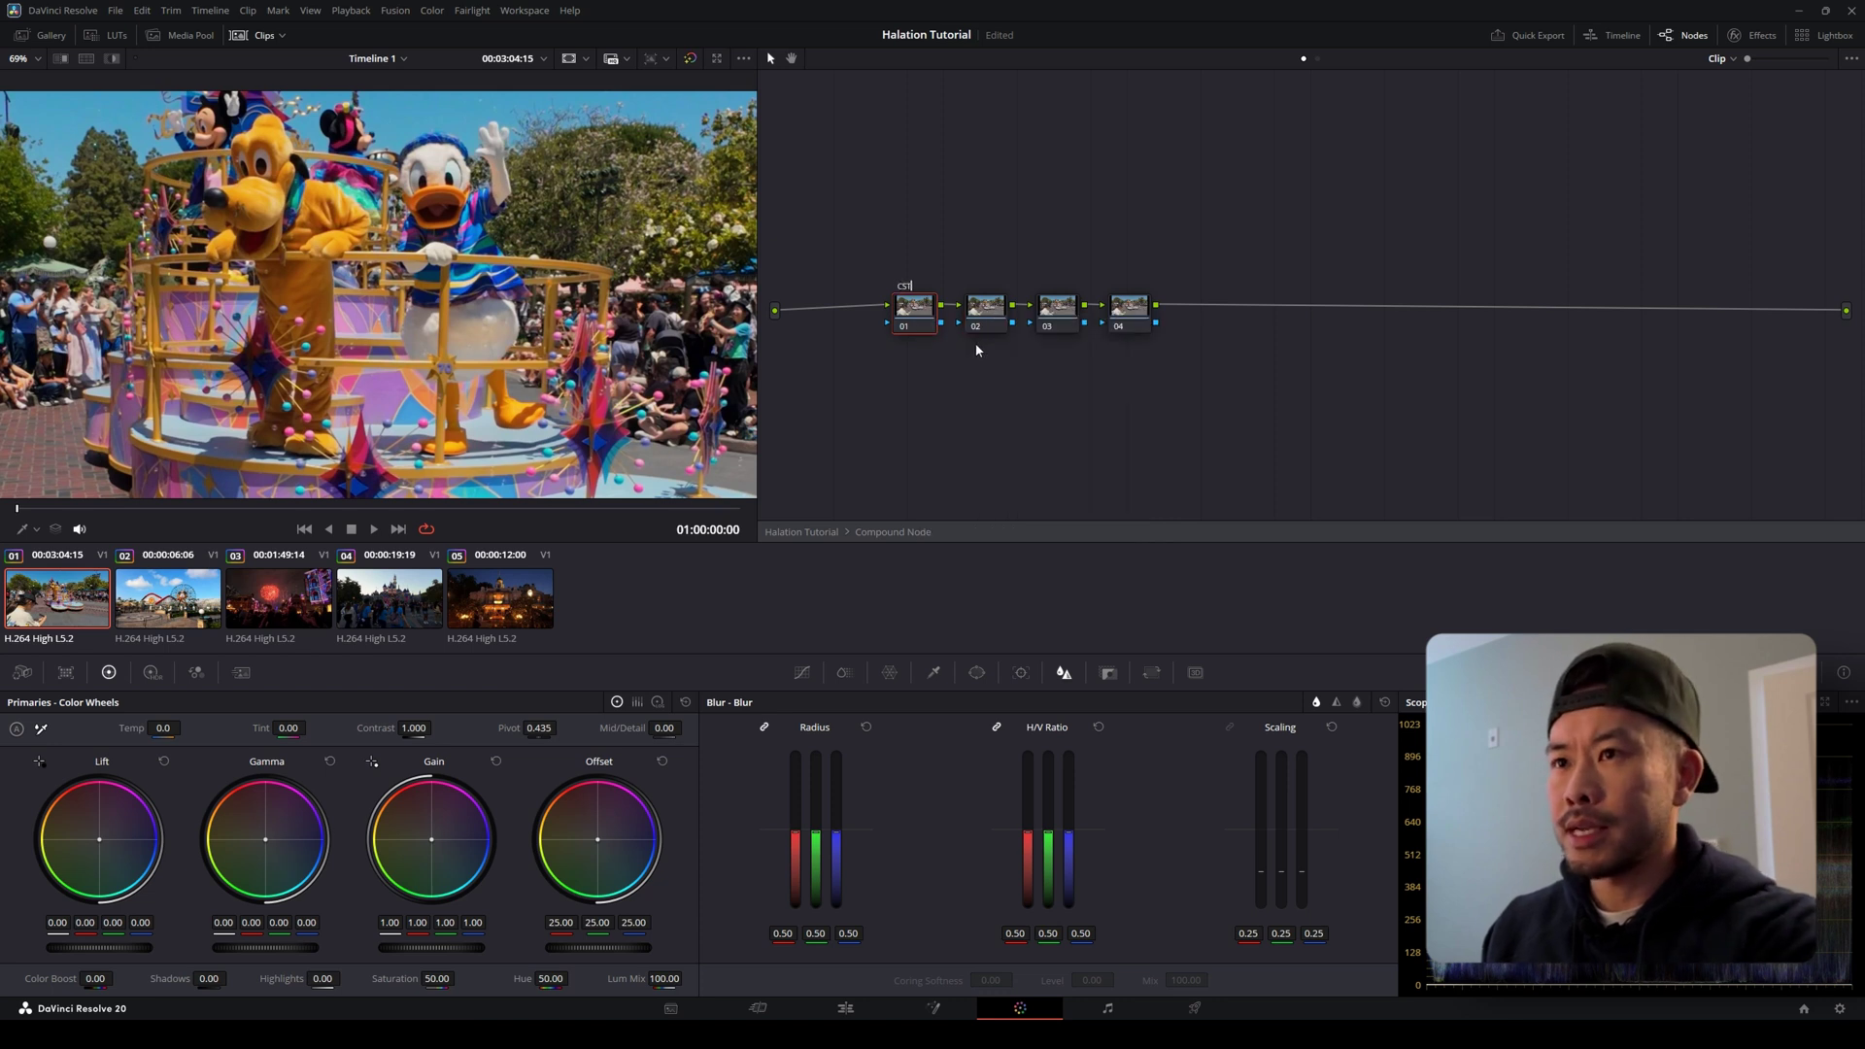
type("IN")
Label the last node in the chain CST OUT.
left_click(1129, 309)
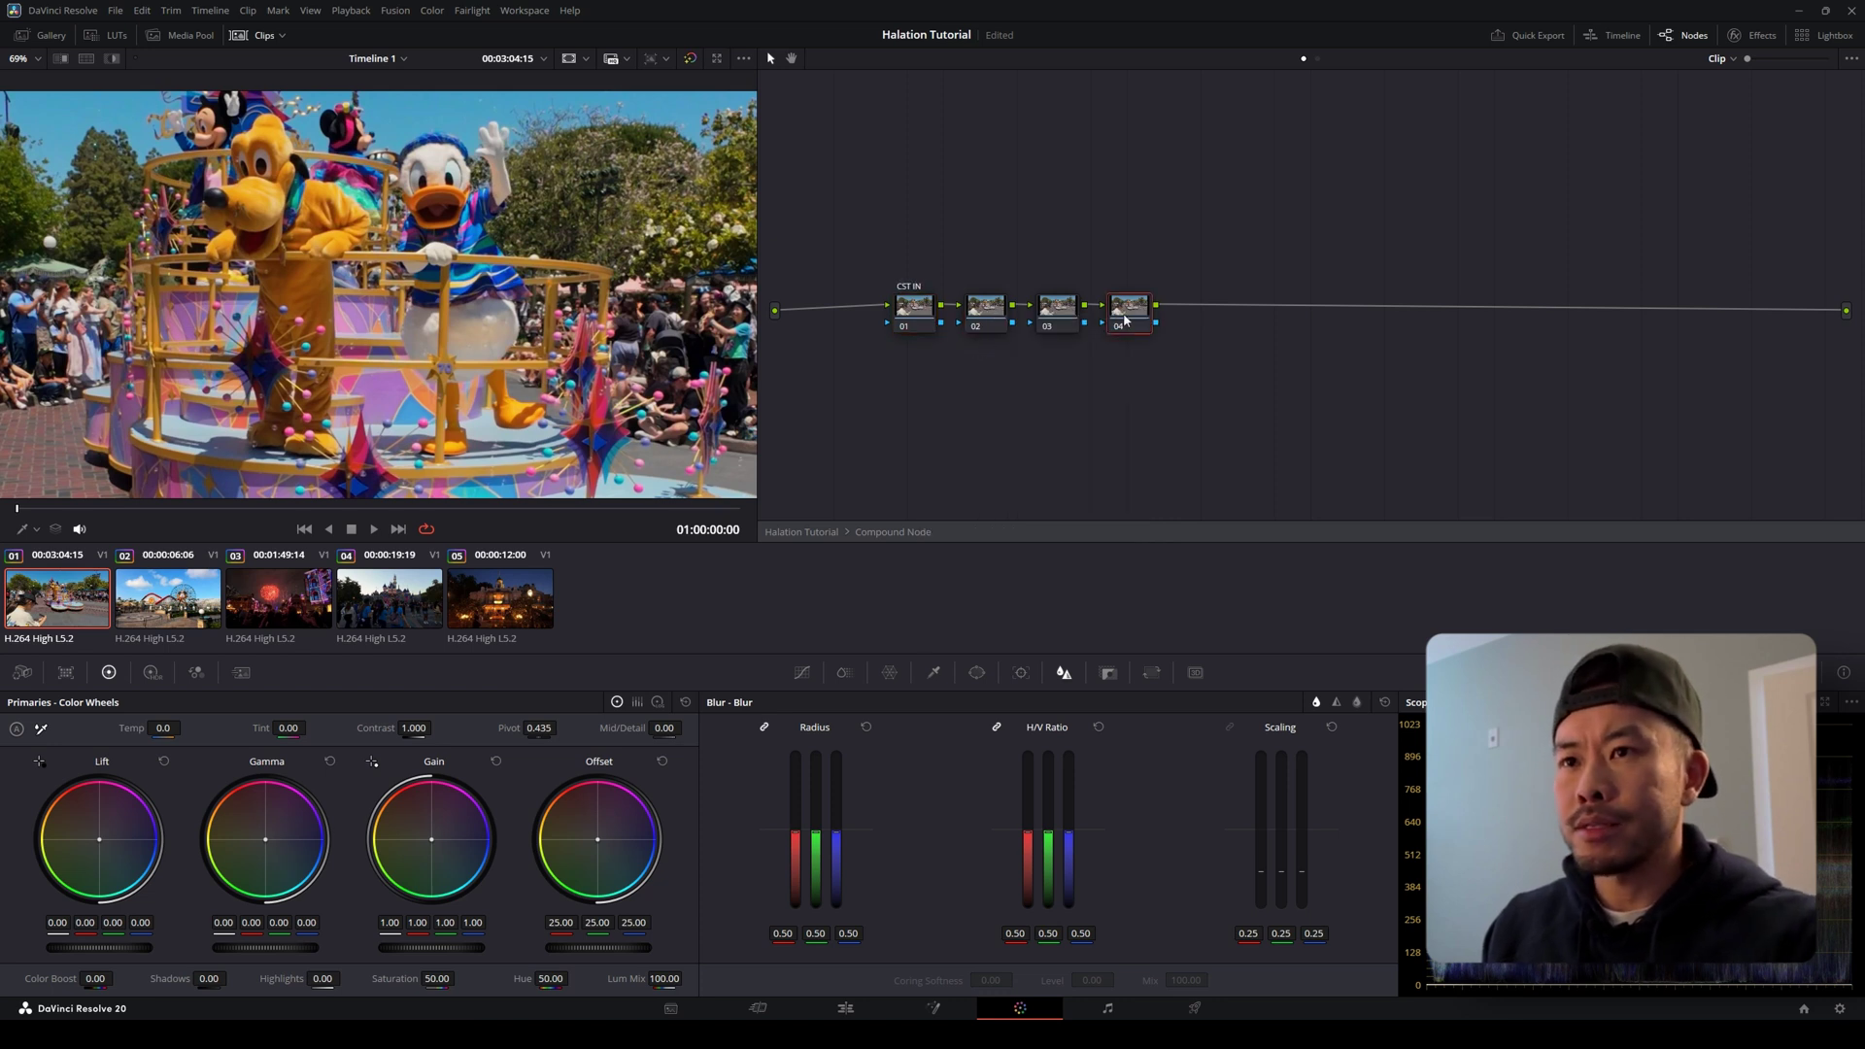
right_click(1130, 312)
left_click(1167, 345)
type("CST")
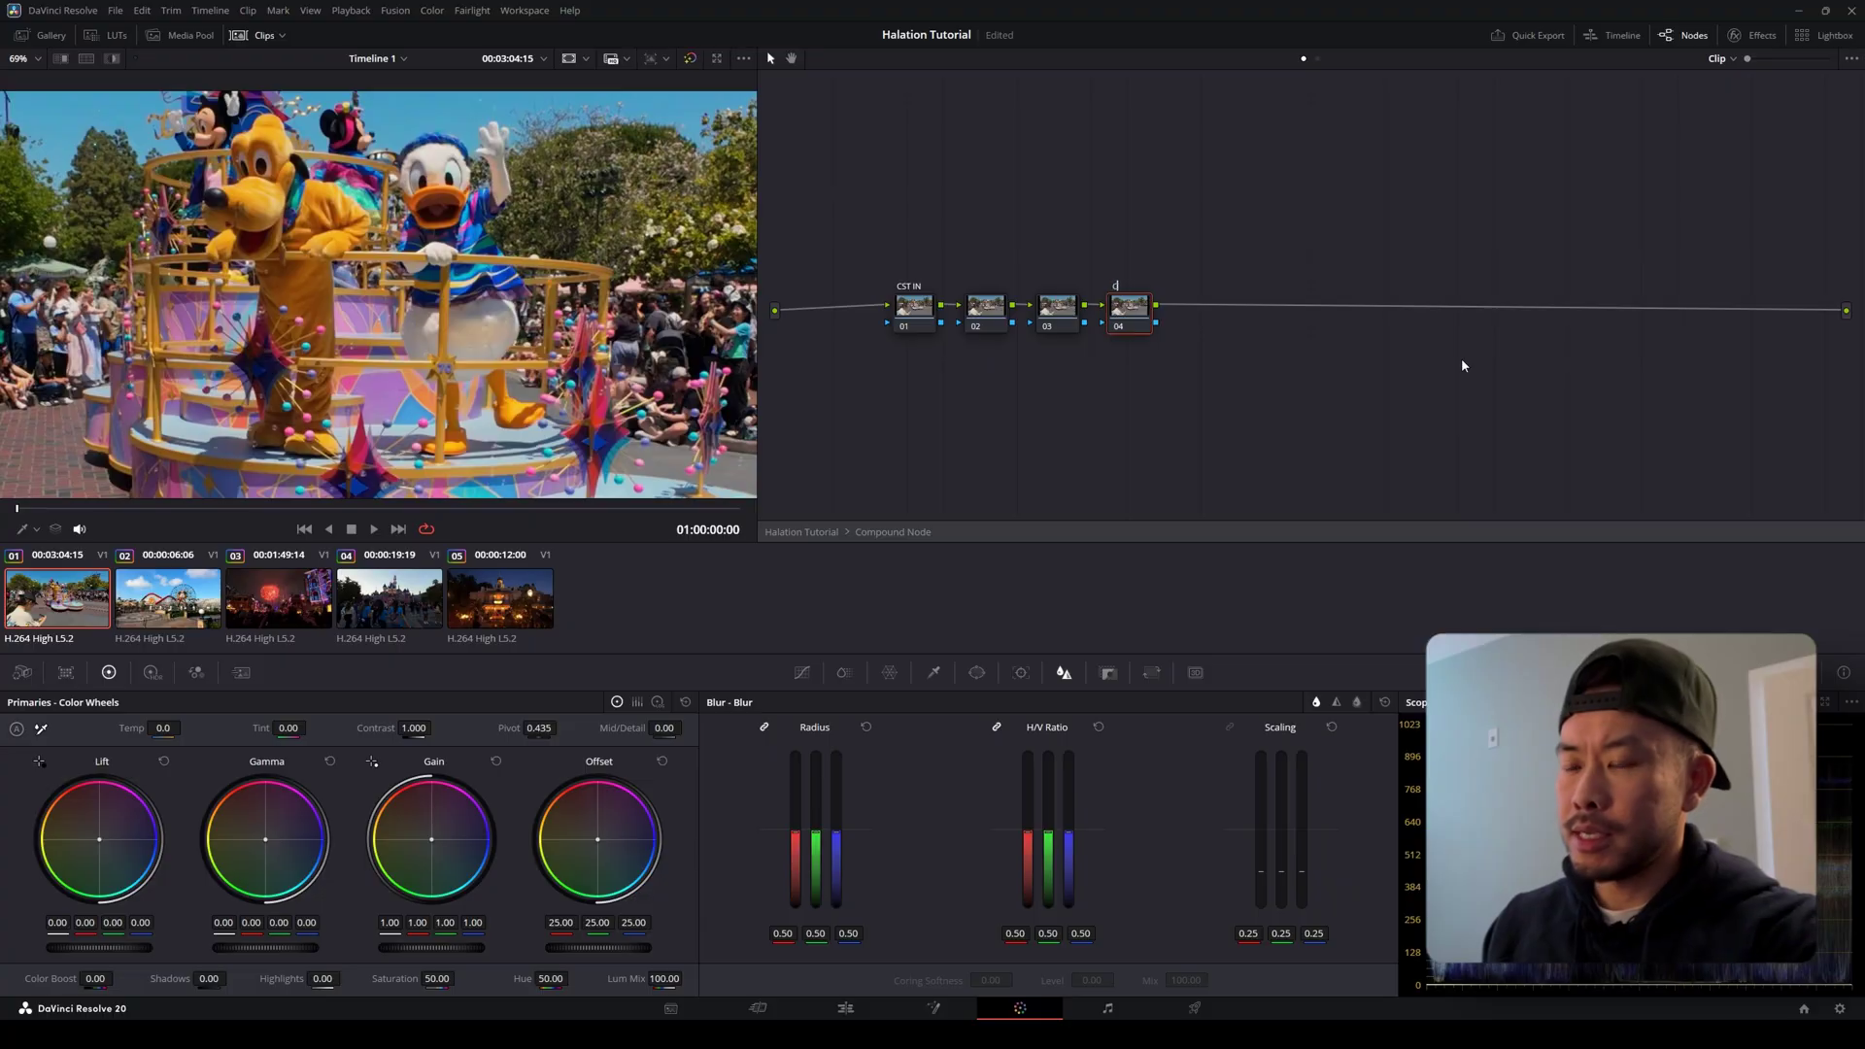
type(" OUT")
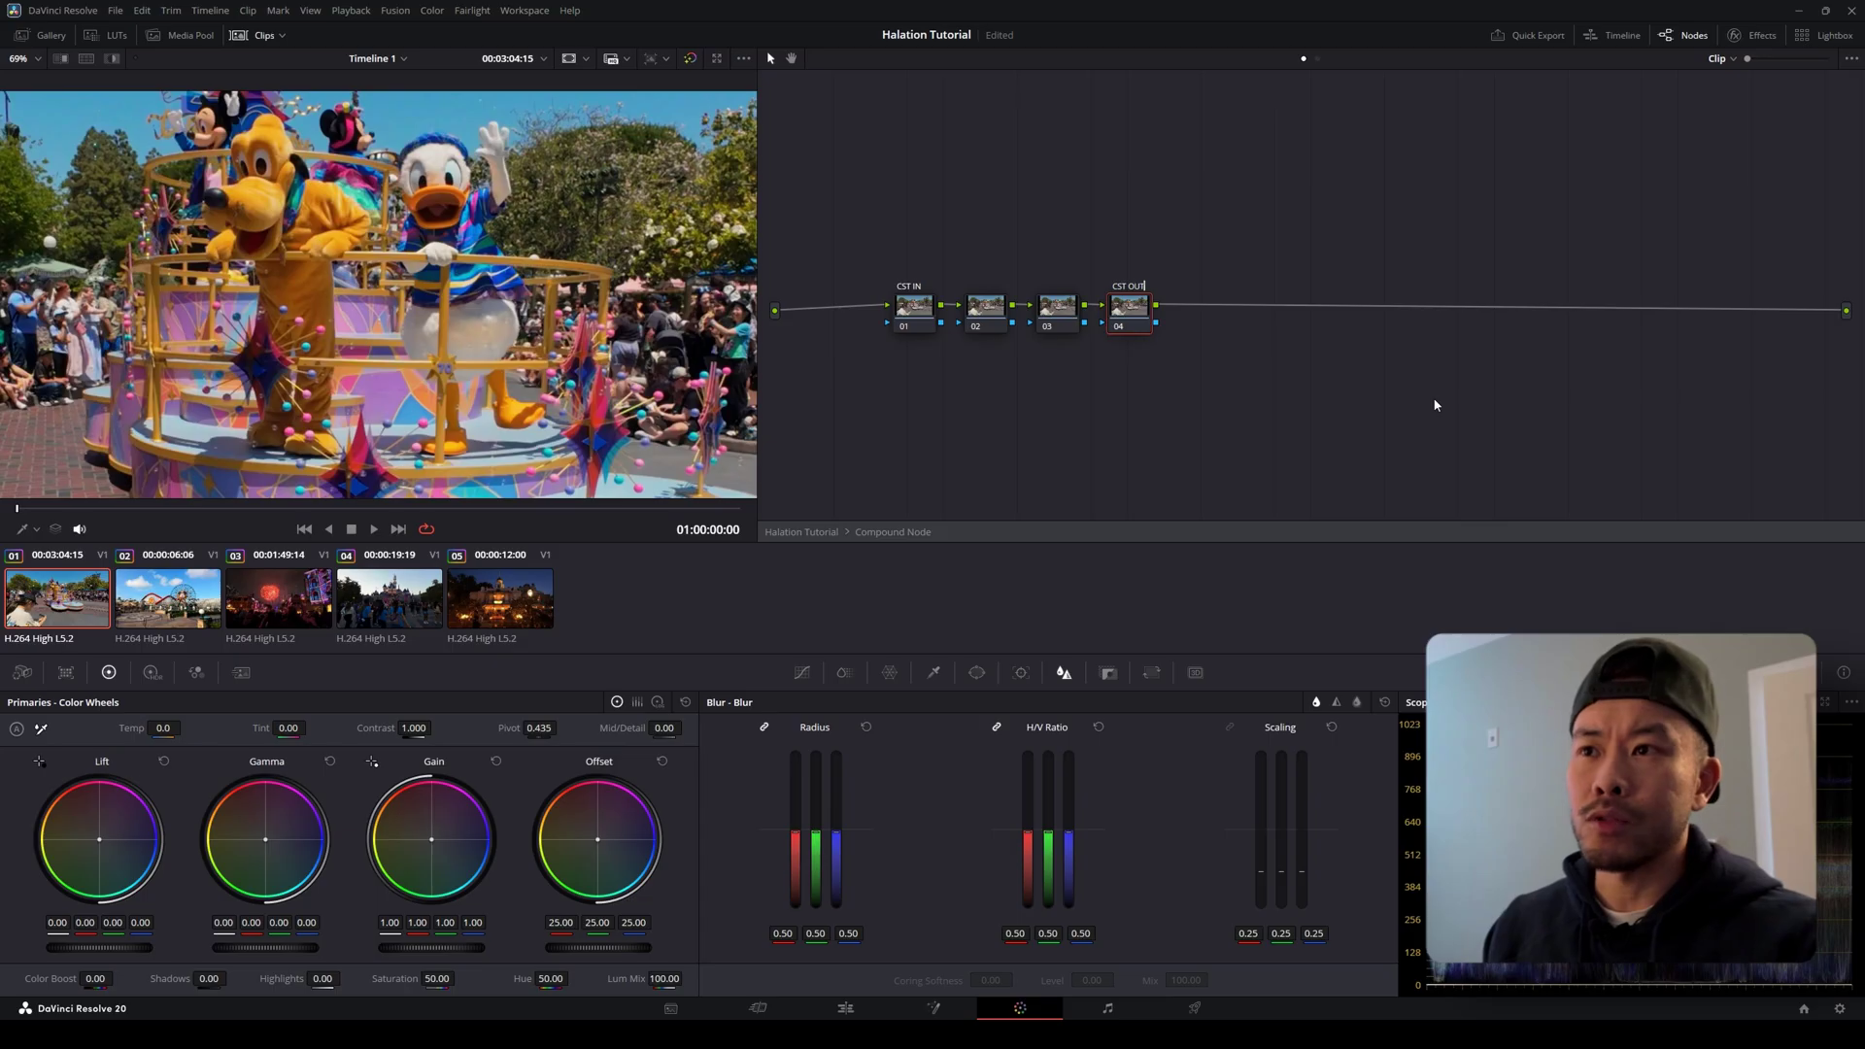
Search the effects library for "color space transform" and apply Color Space Transform to both the CST IN and CST OUT nodes.
left_click(909, 317)
left_click(1134, 318)
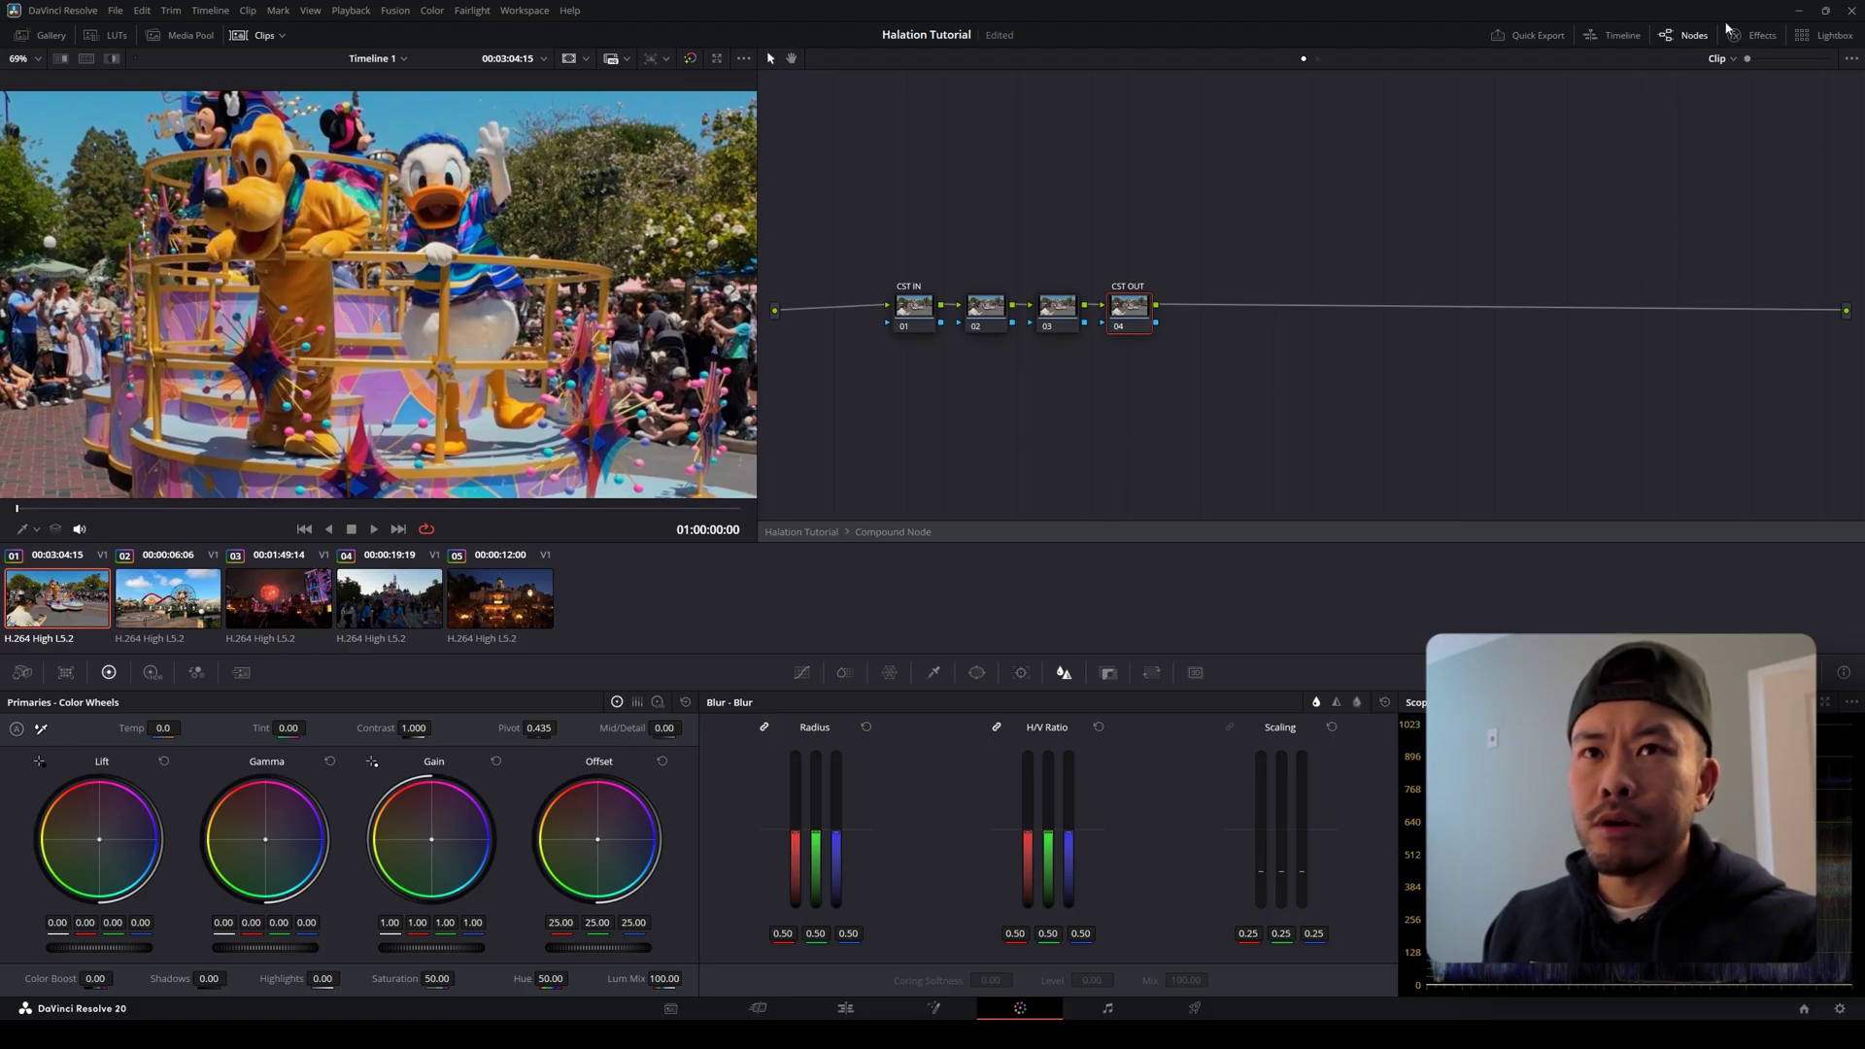
left_click(1757, 36)
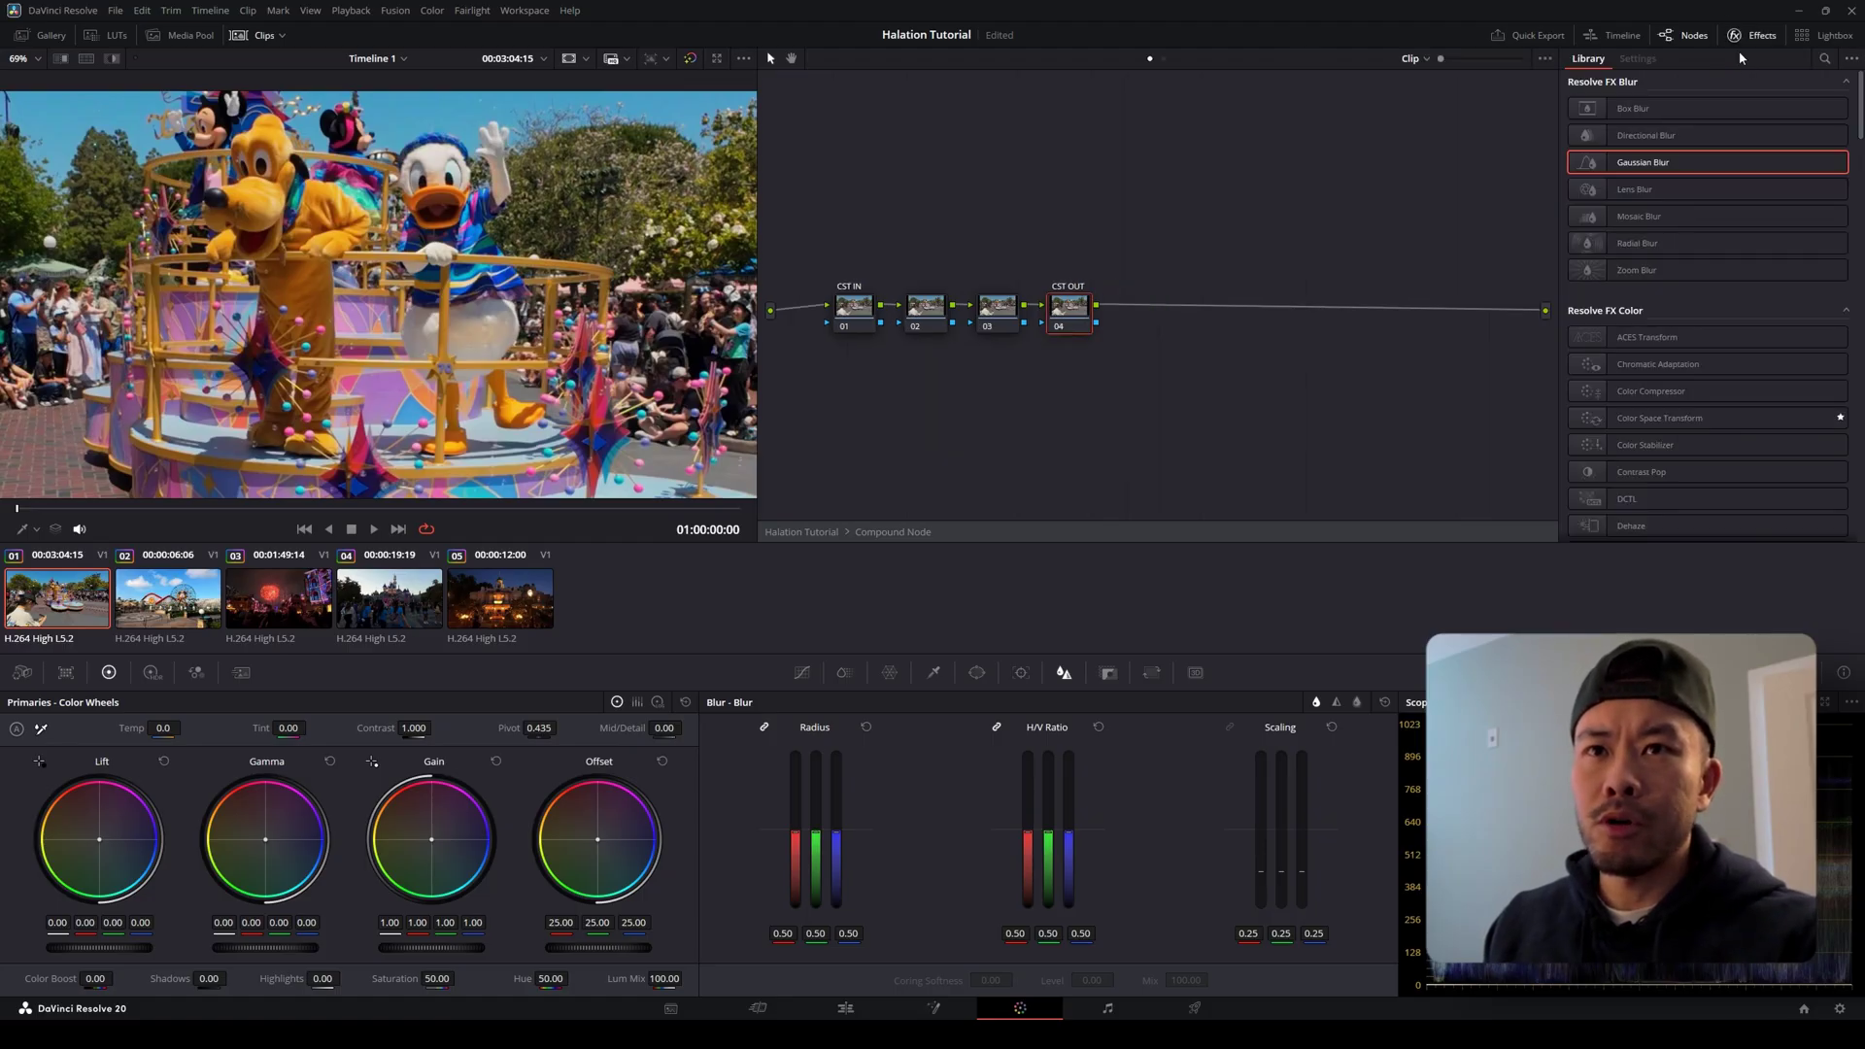
left_click(1827, 60)
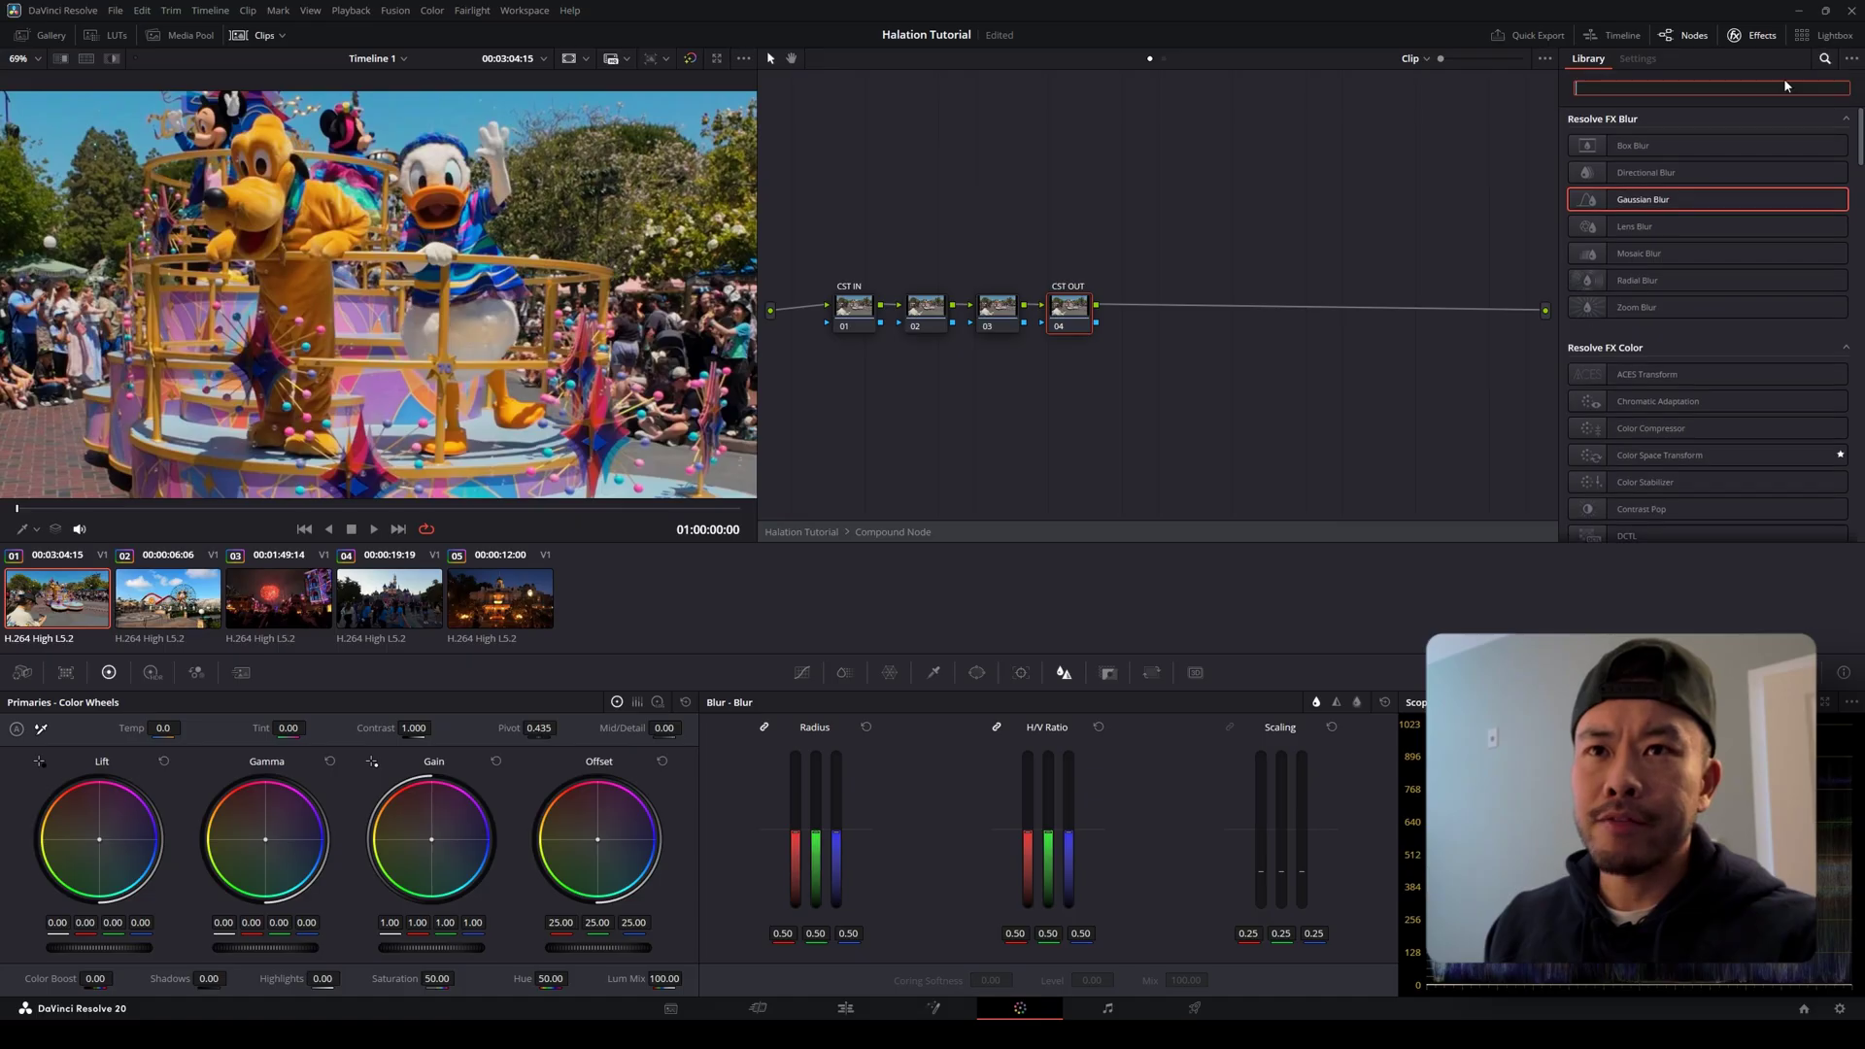
type("color")
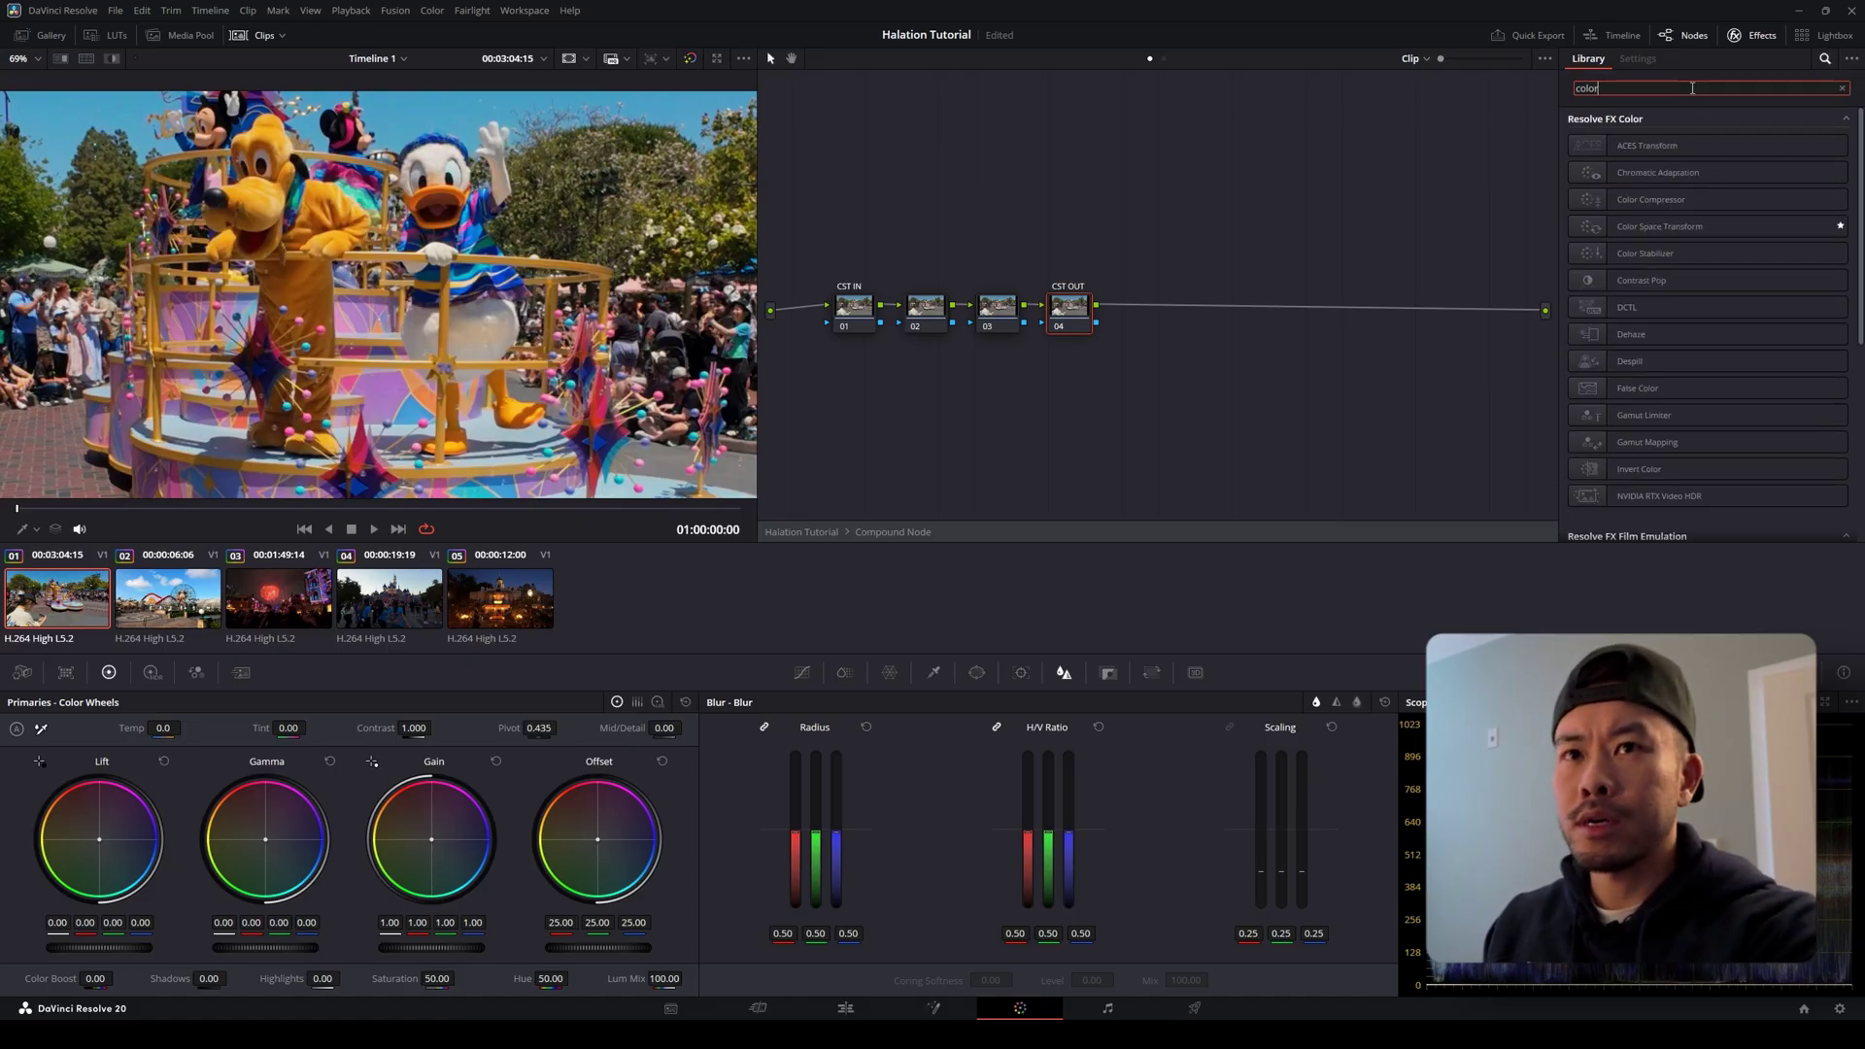
type(" space transform")
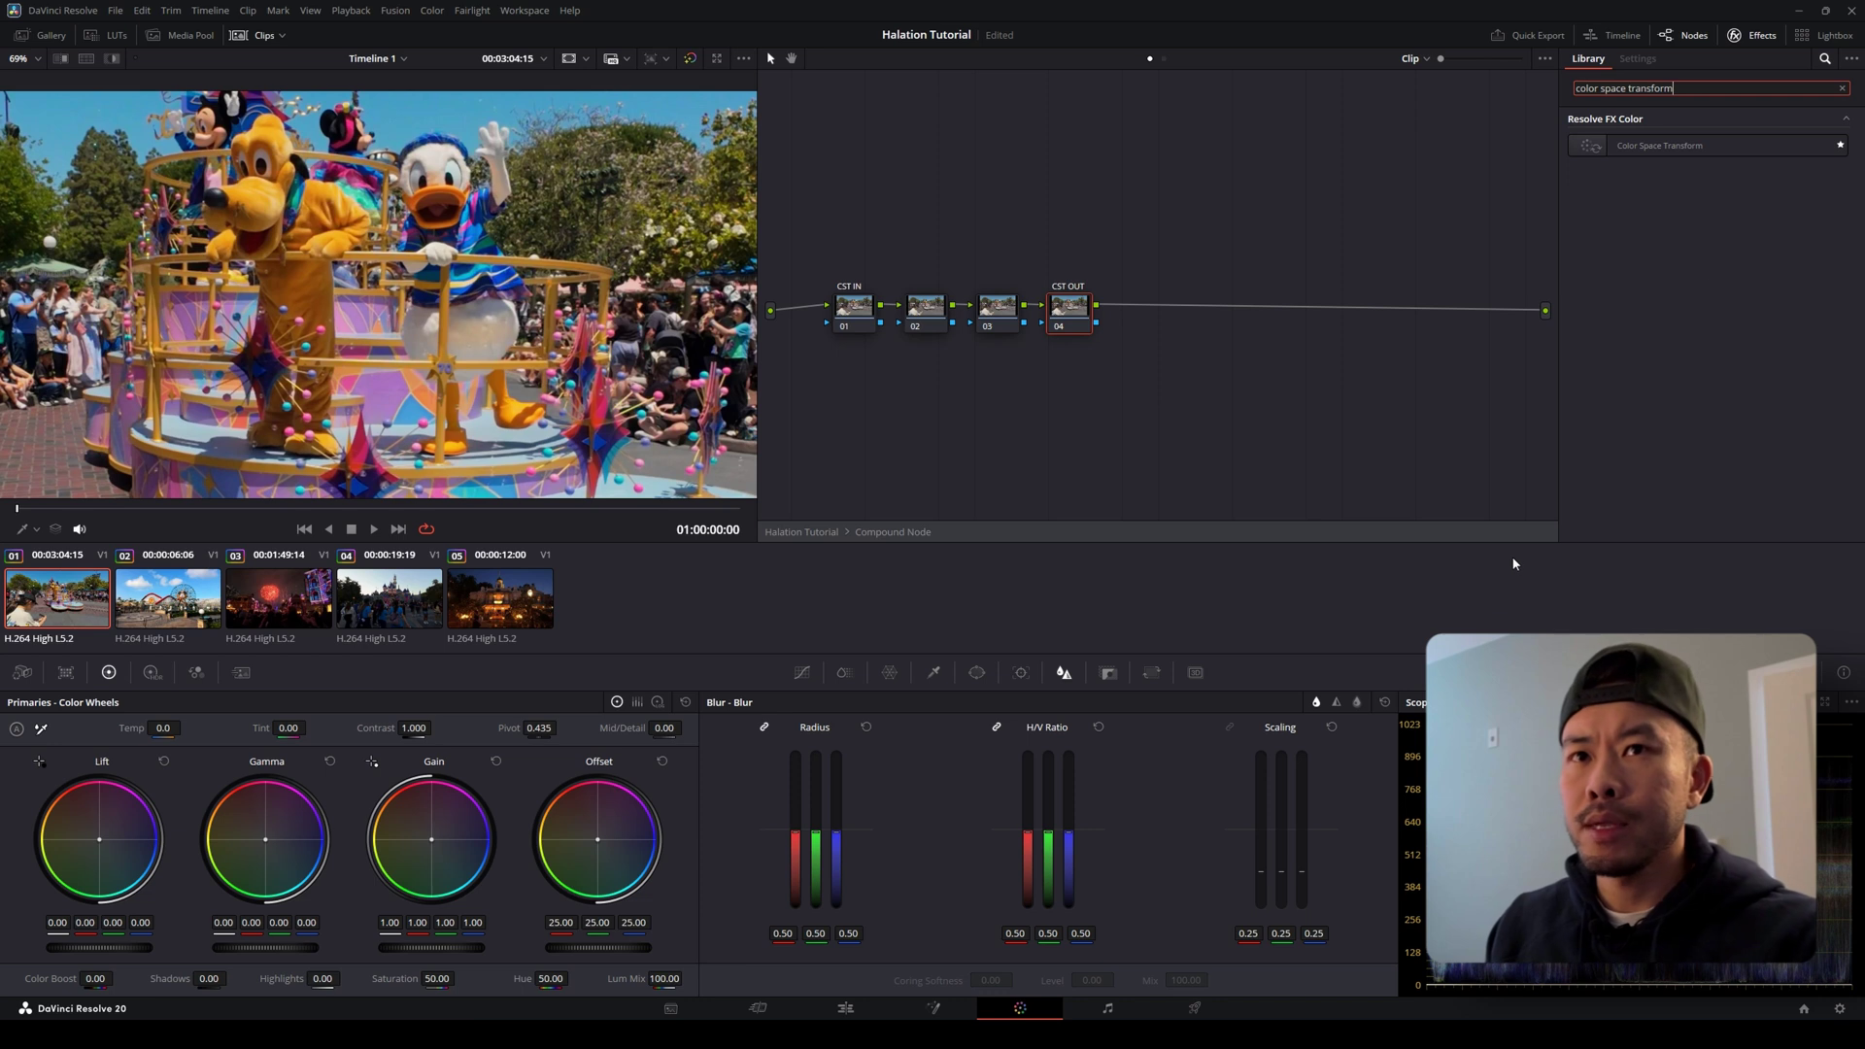
left_click_drag(1597, 148, 842, 311)
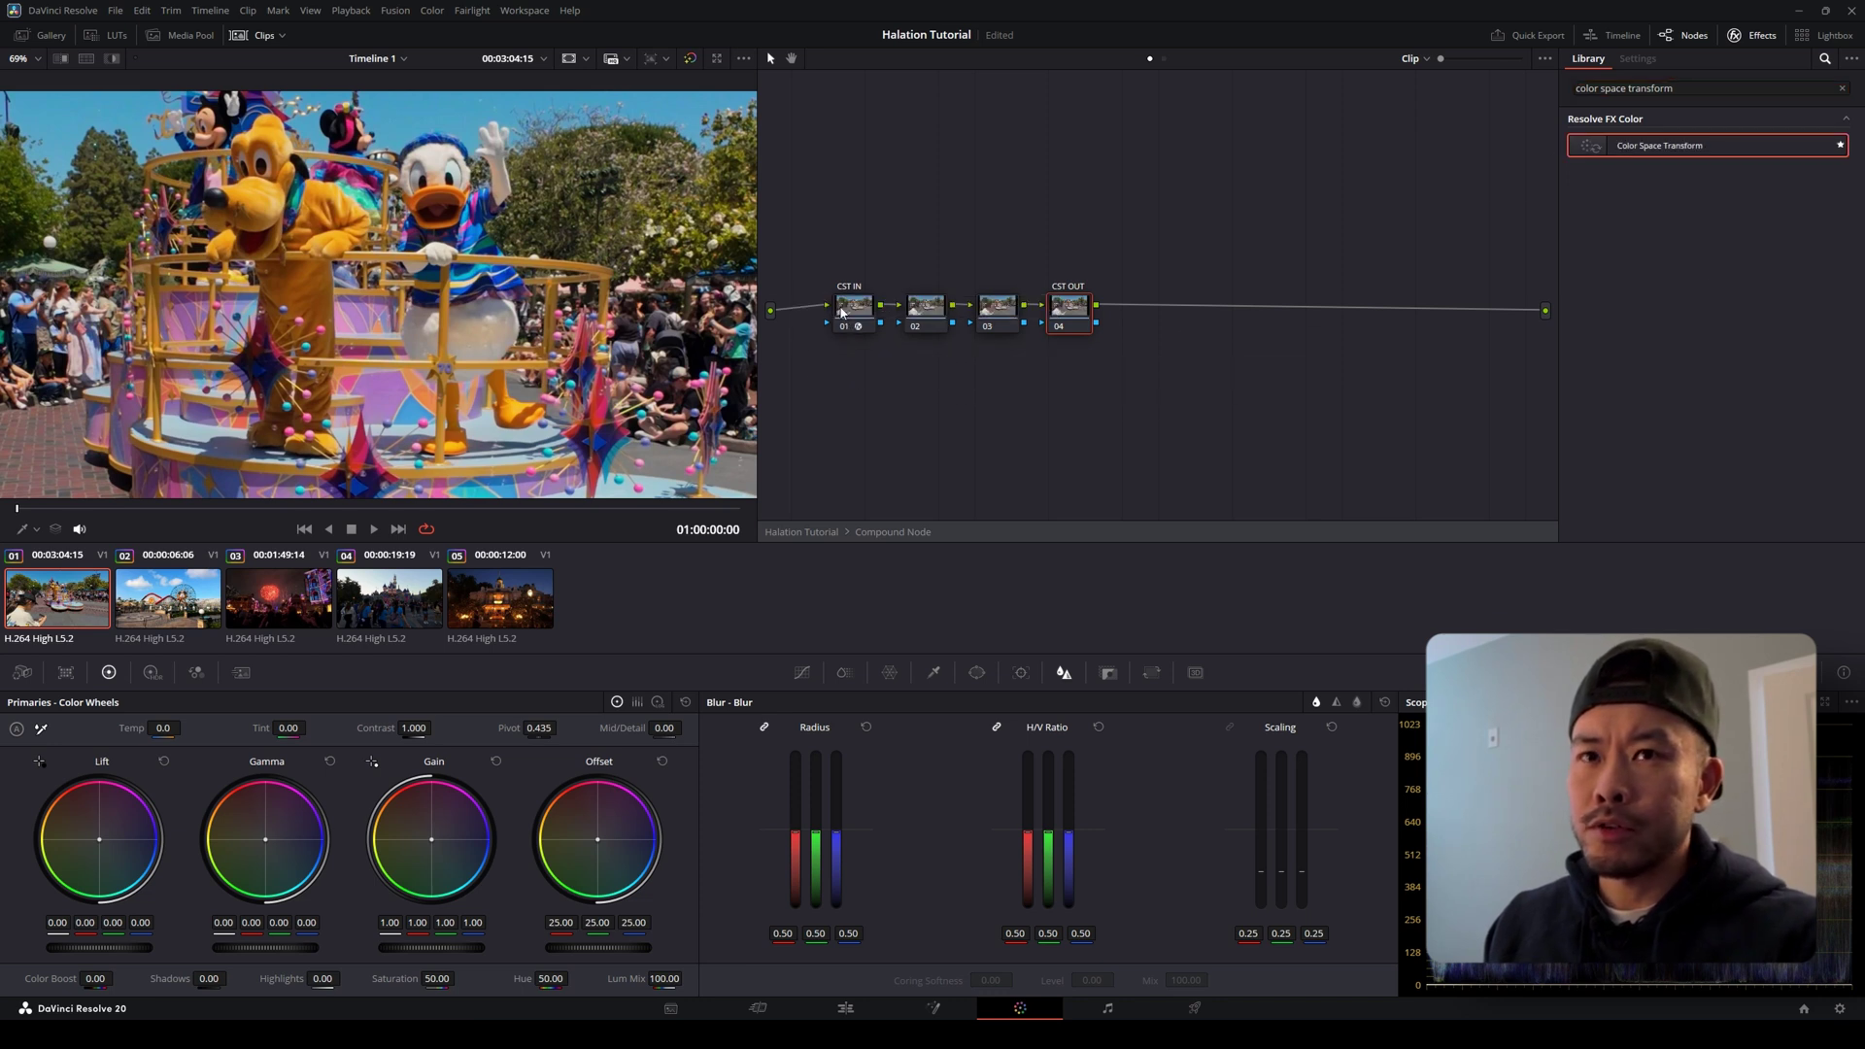
left_click_drag(1678, 148, 1080, 314)
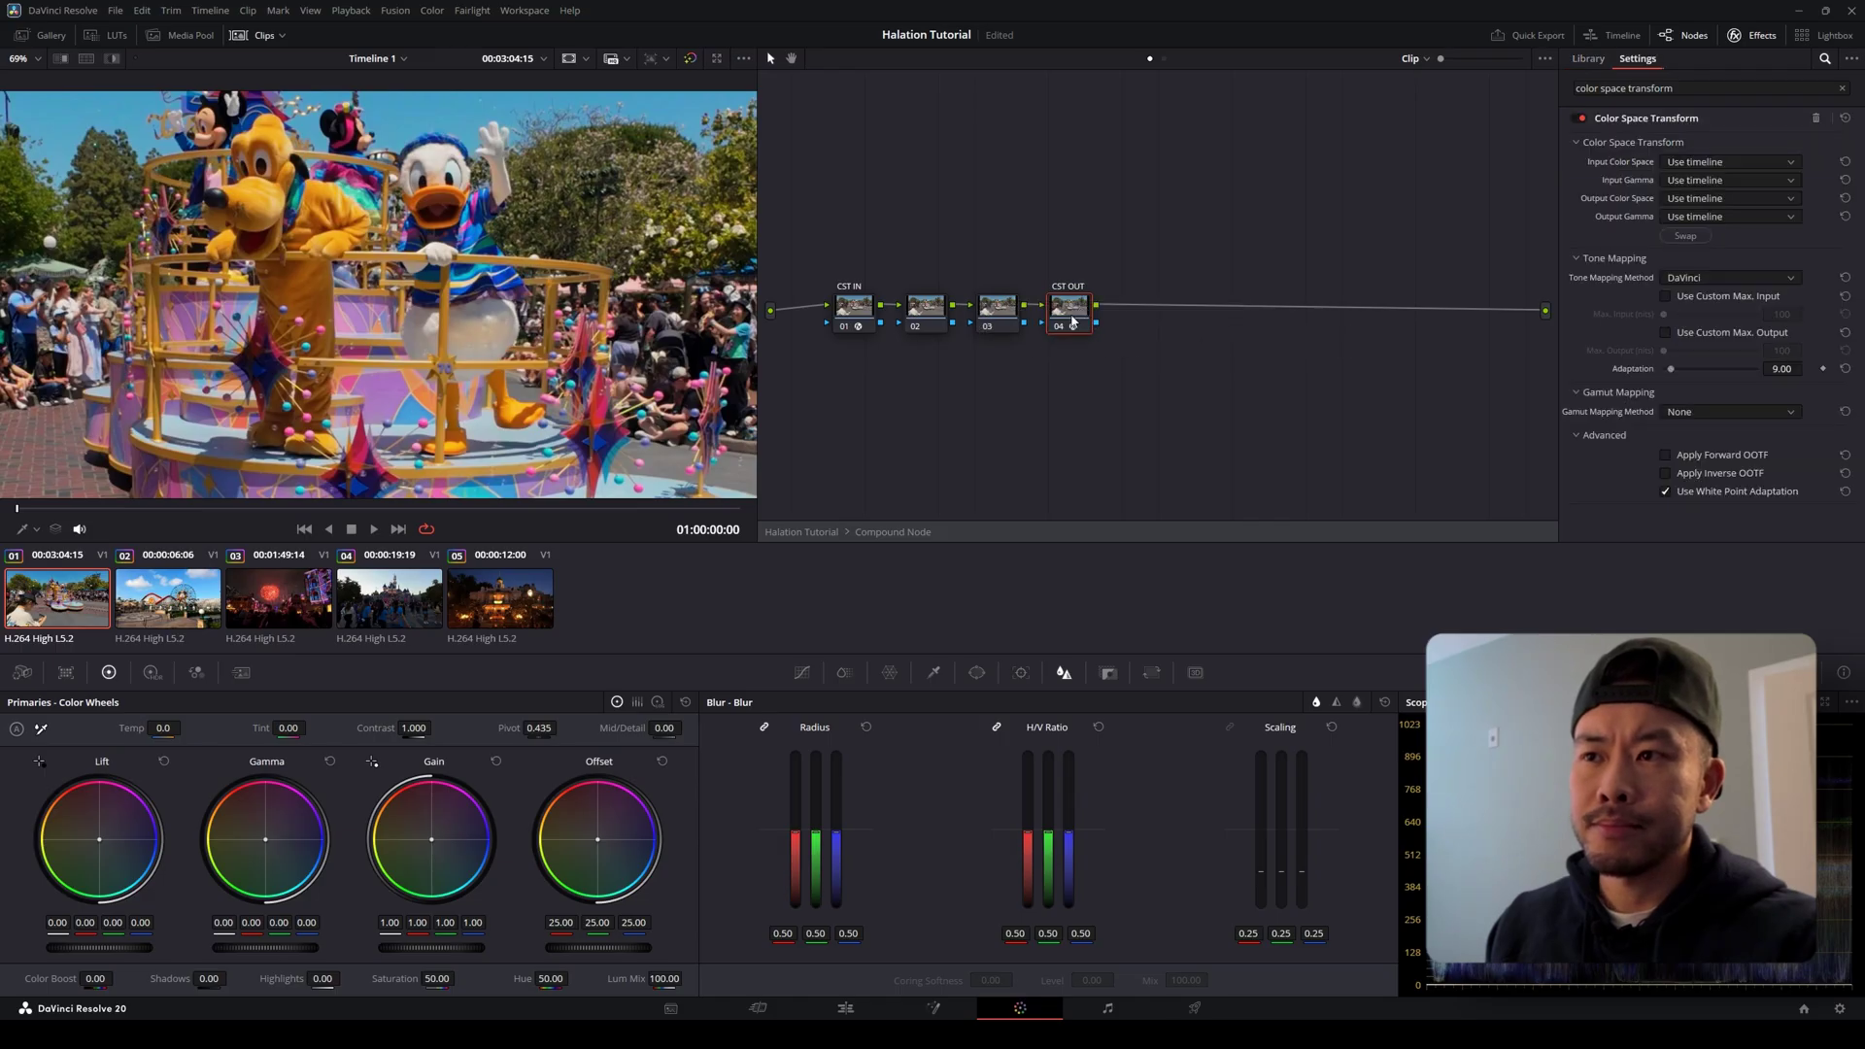
On the CST IN node, set the Color Space Transform's input gamma to Rec.709 and output gamma to Linear.
left_click(855, 317)
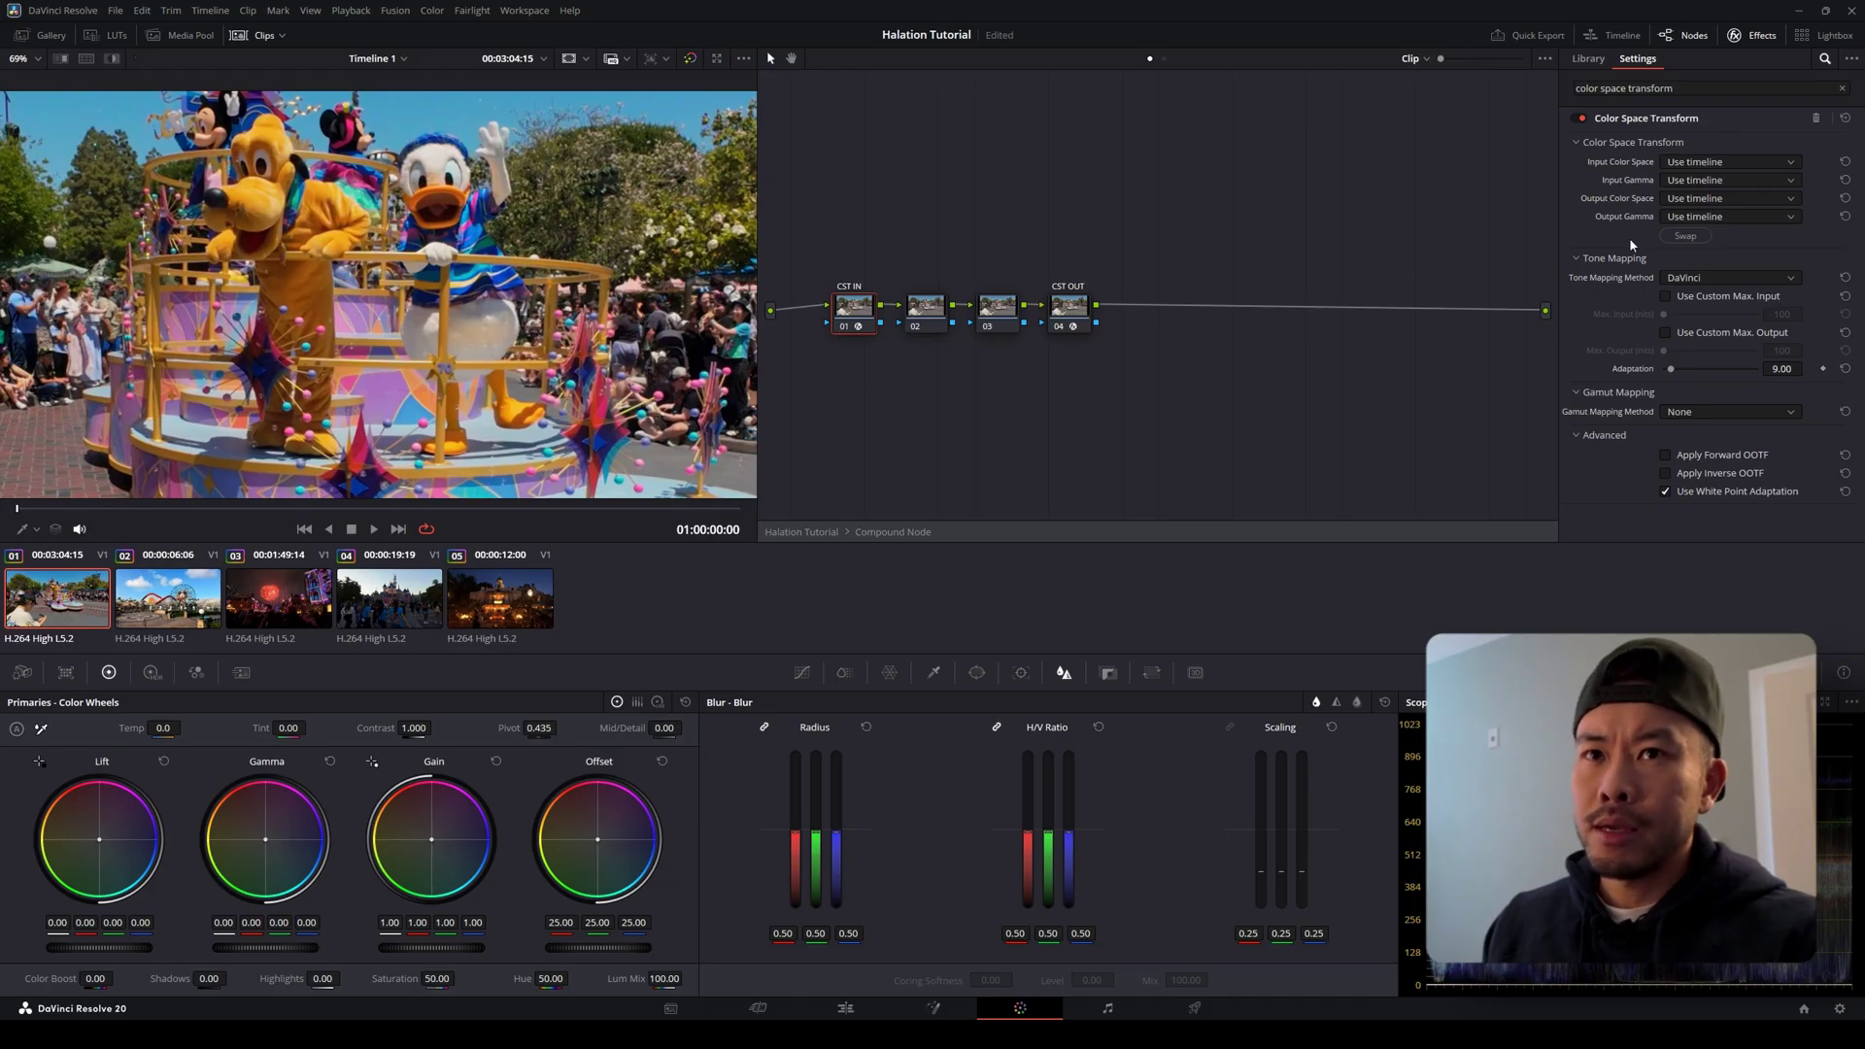
left_click(1724, 183)
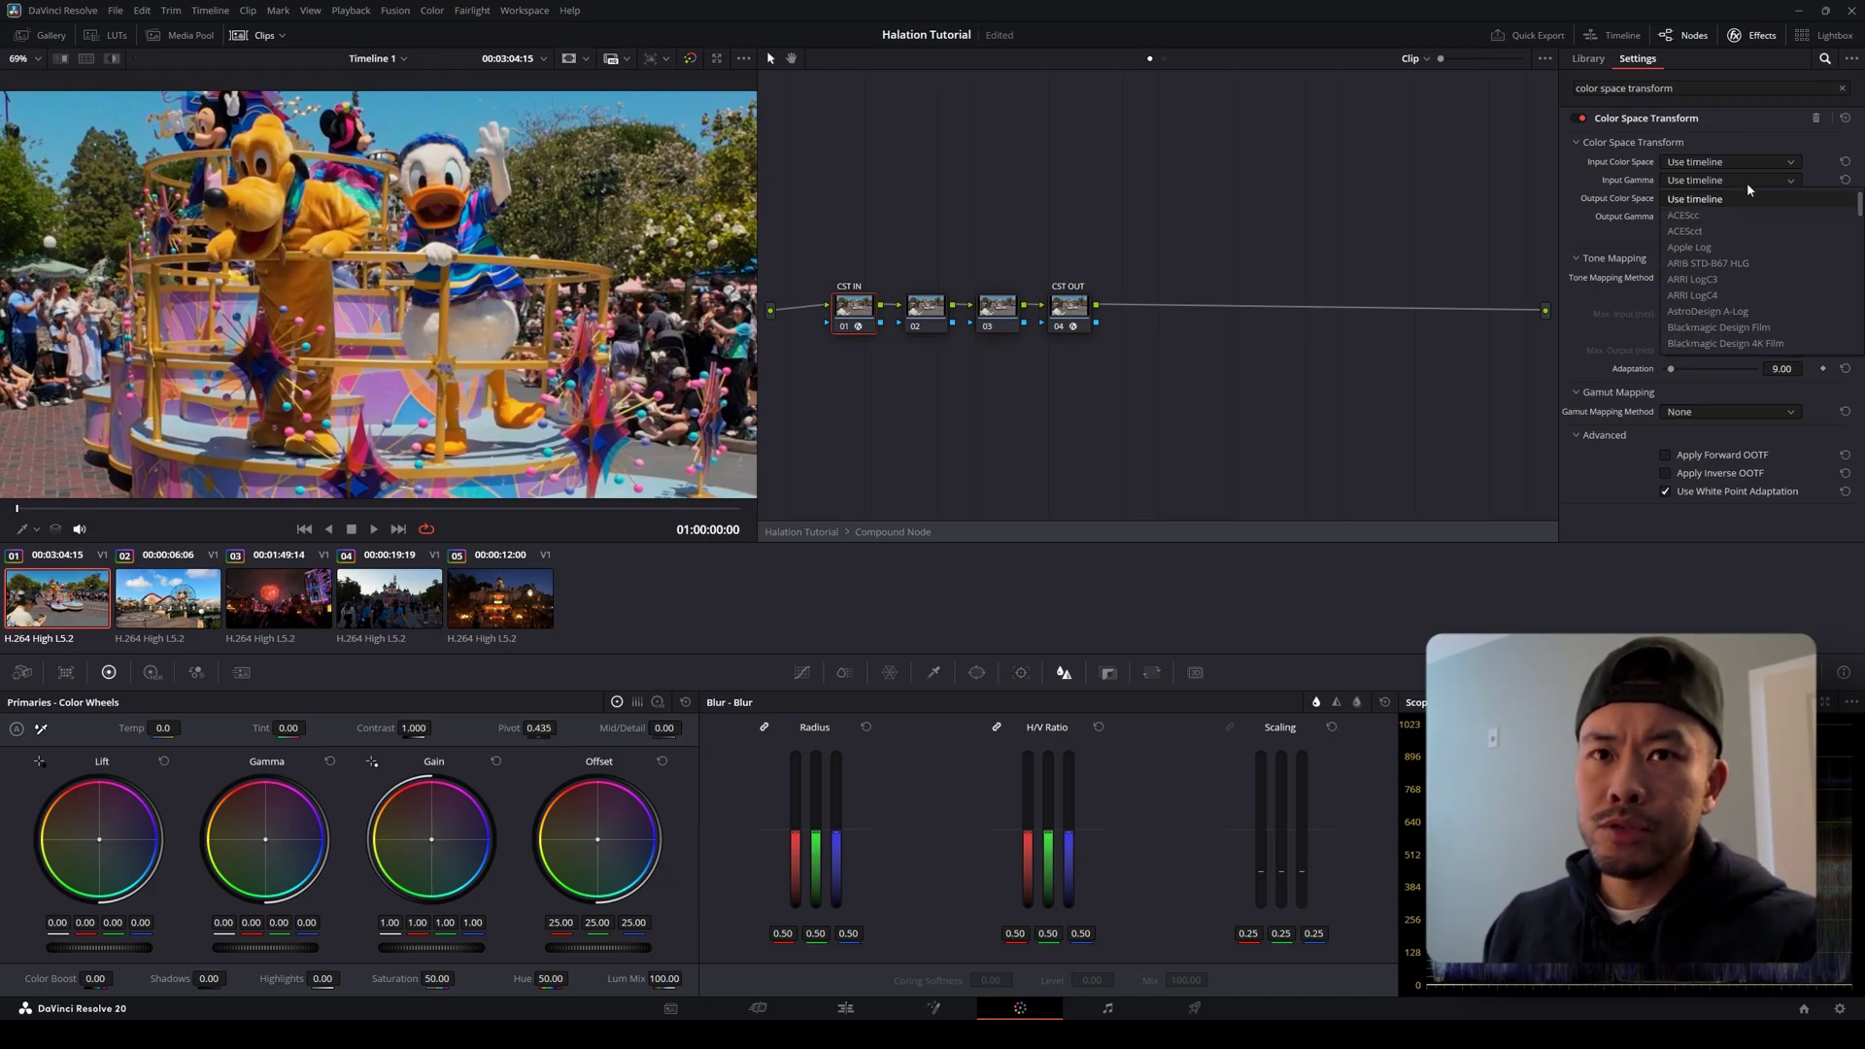
left_click_drag(1860, 204, 1861, 289)
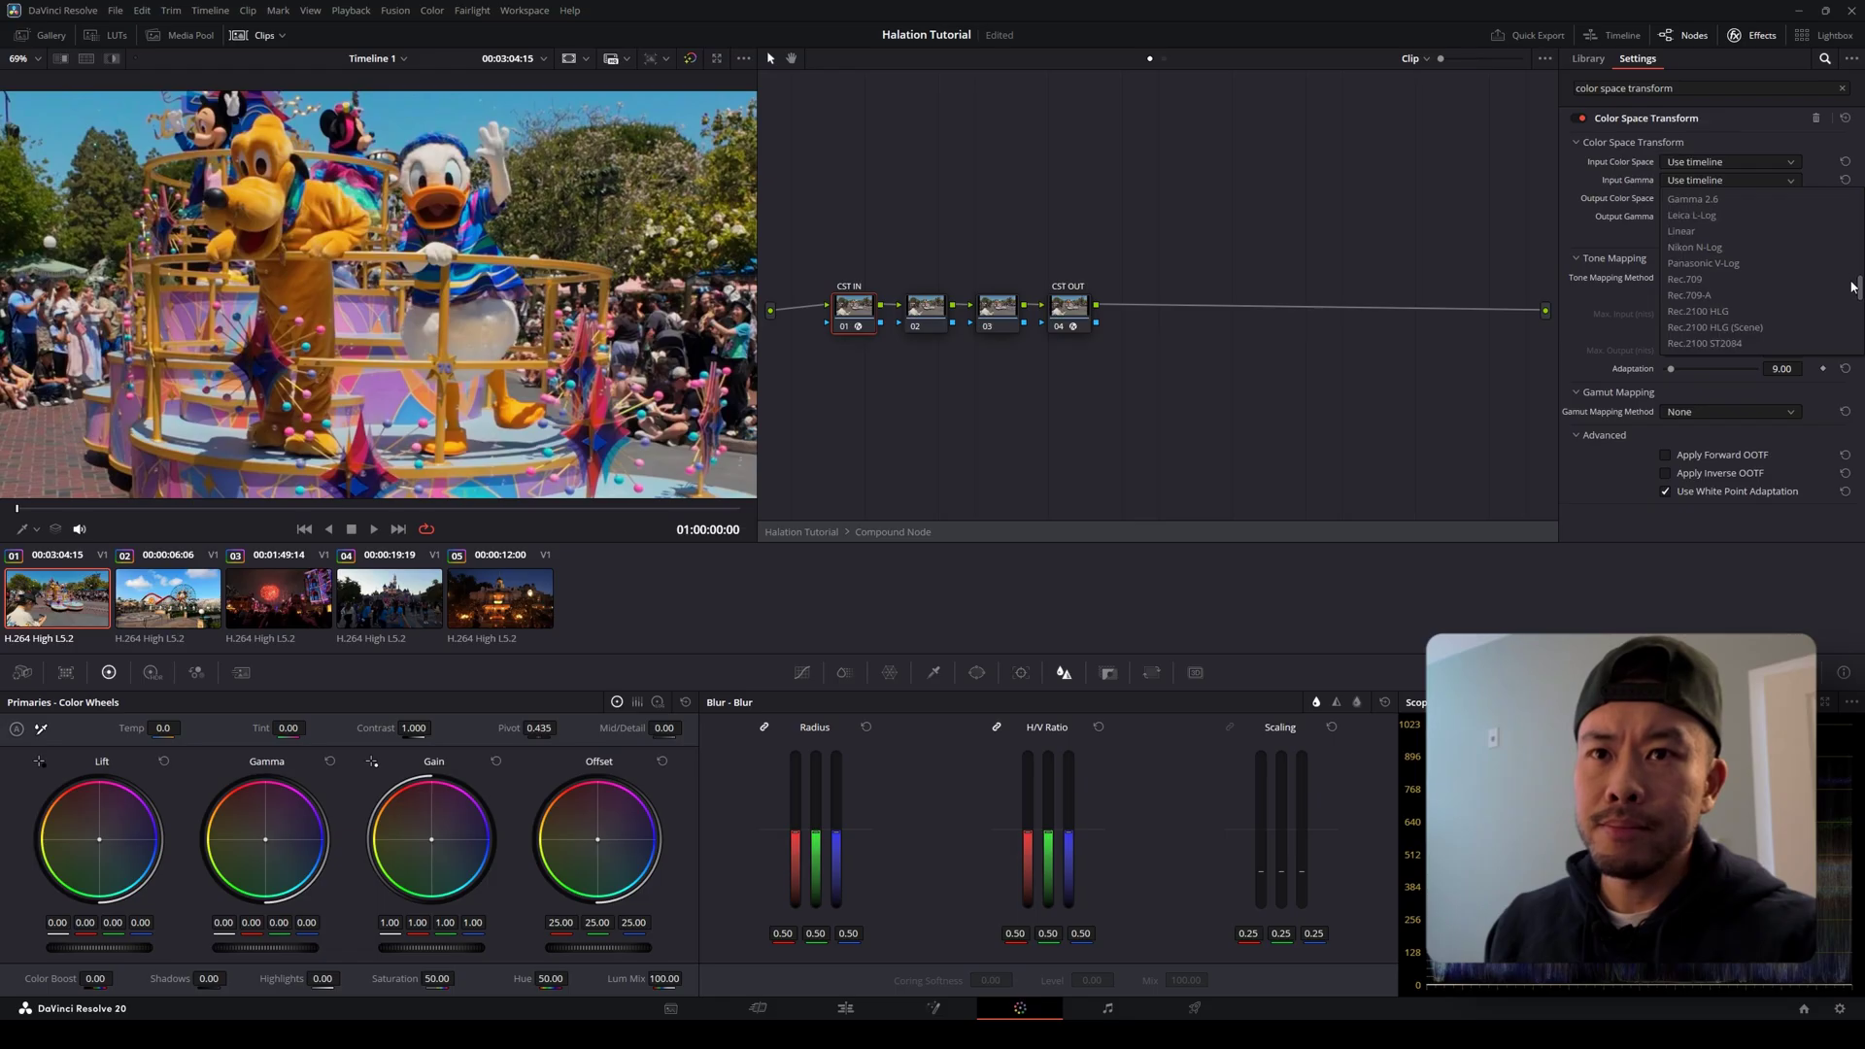
left_click(1785, 281)
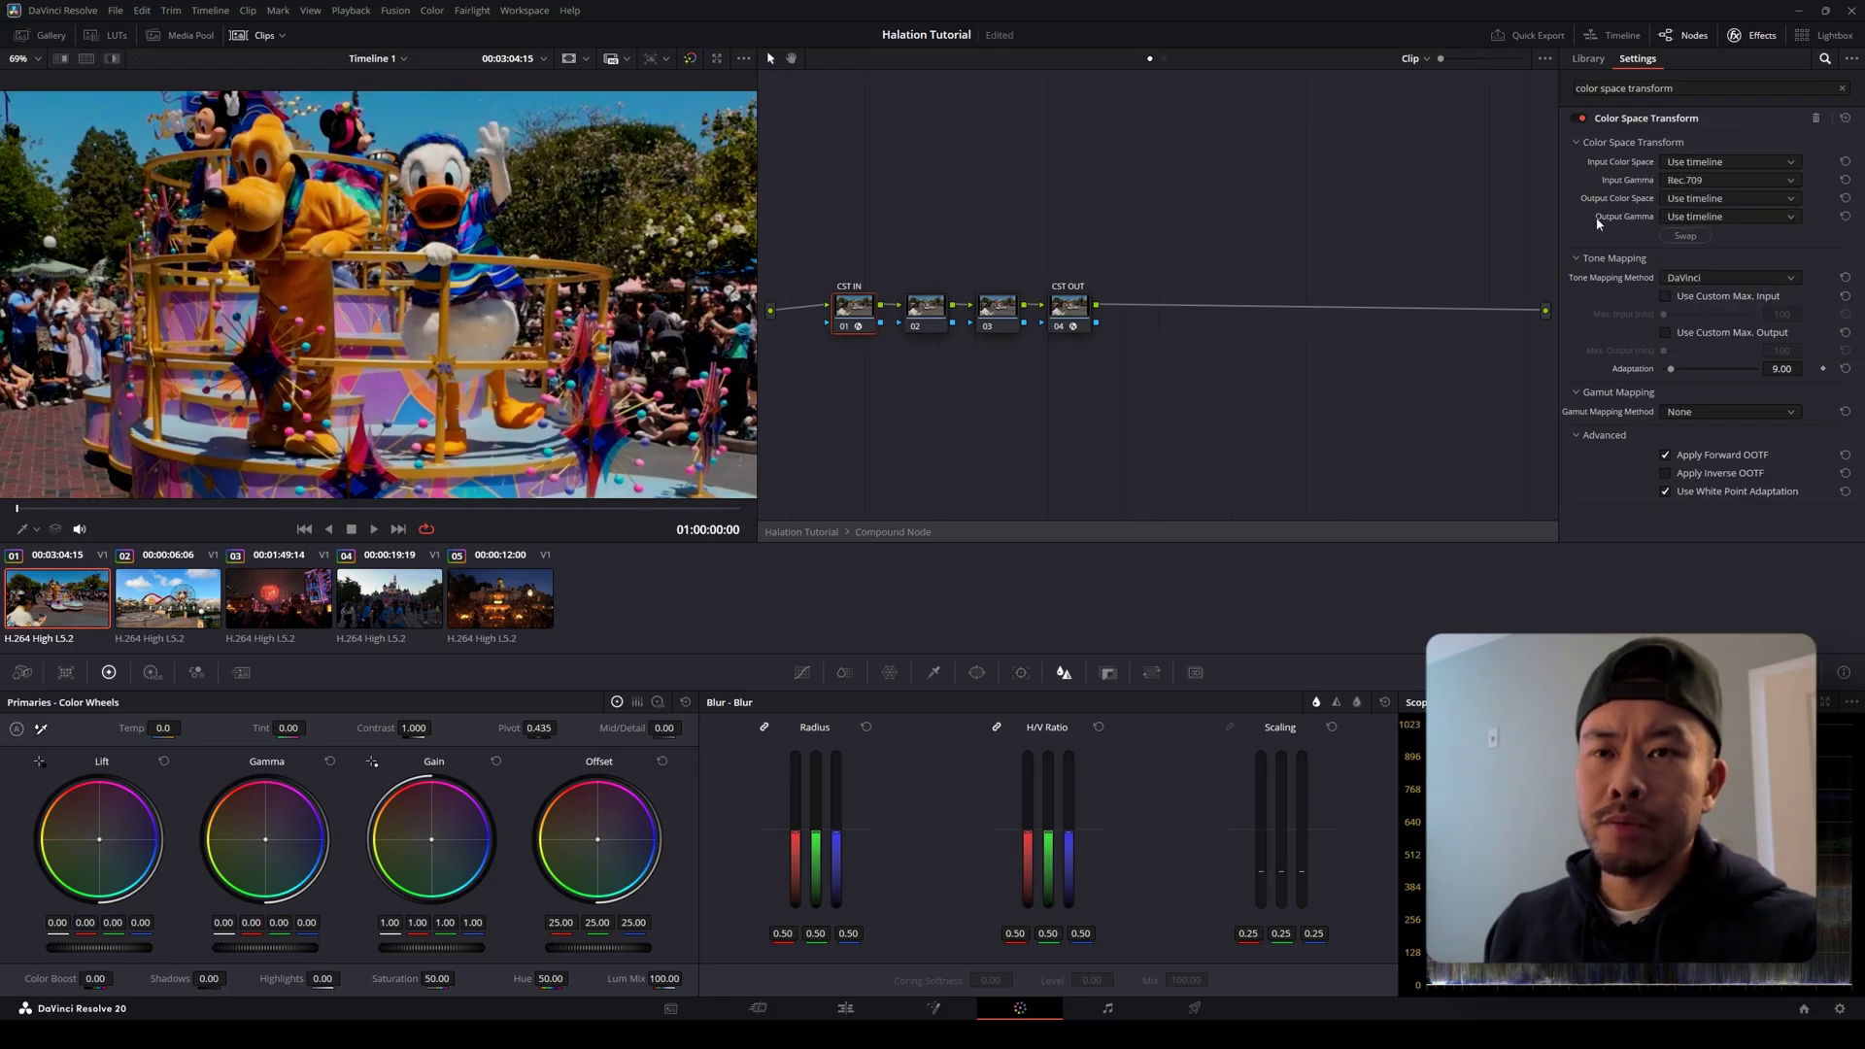
left_click(1730, 217)
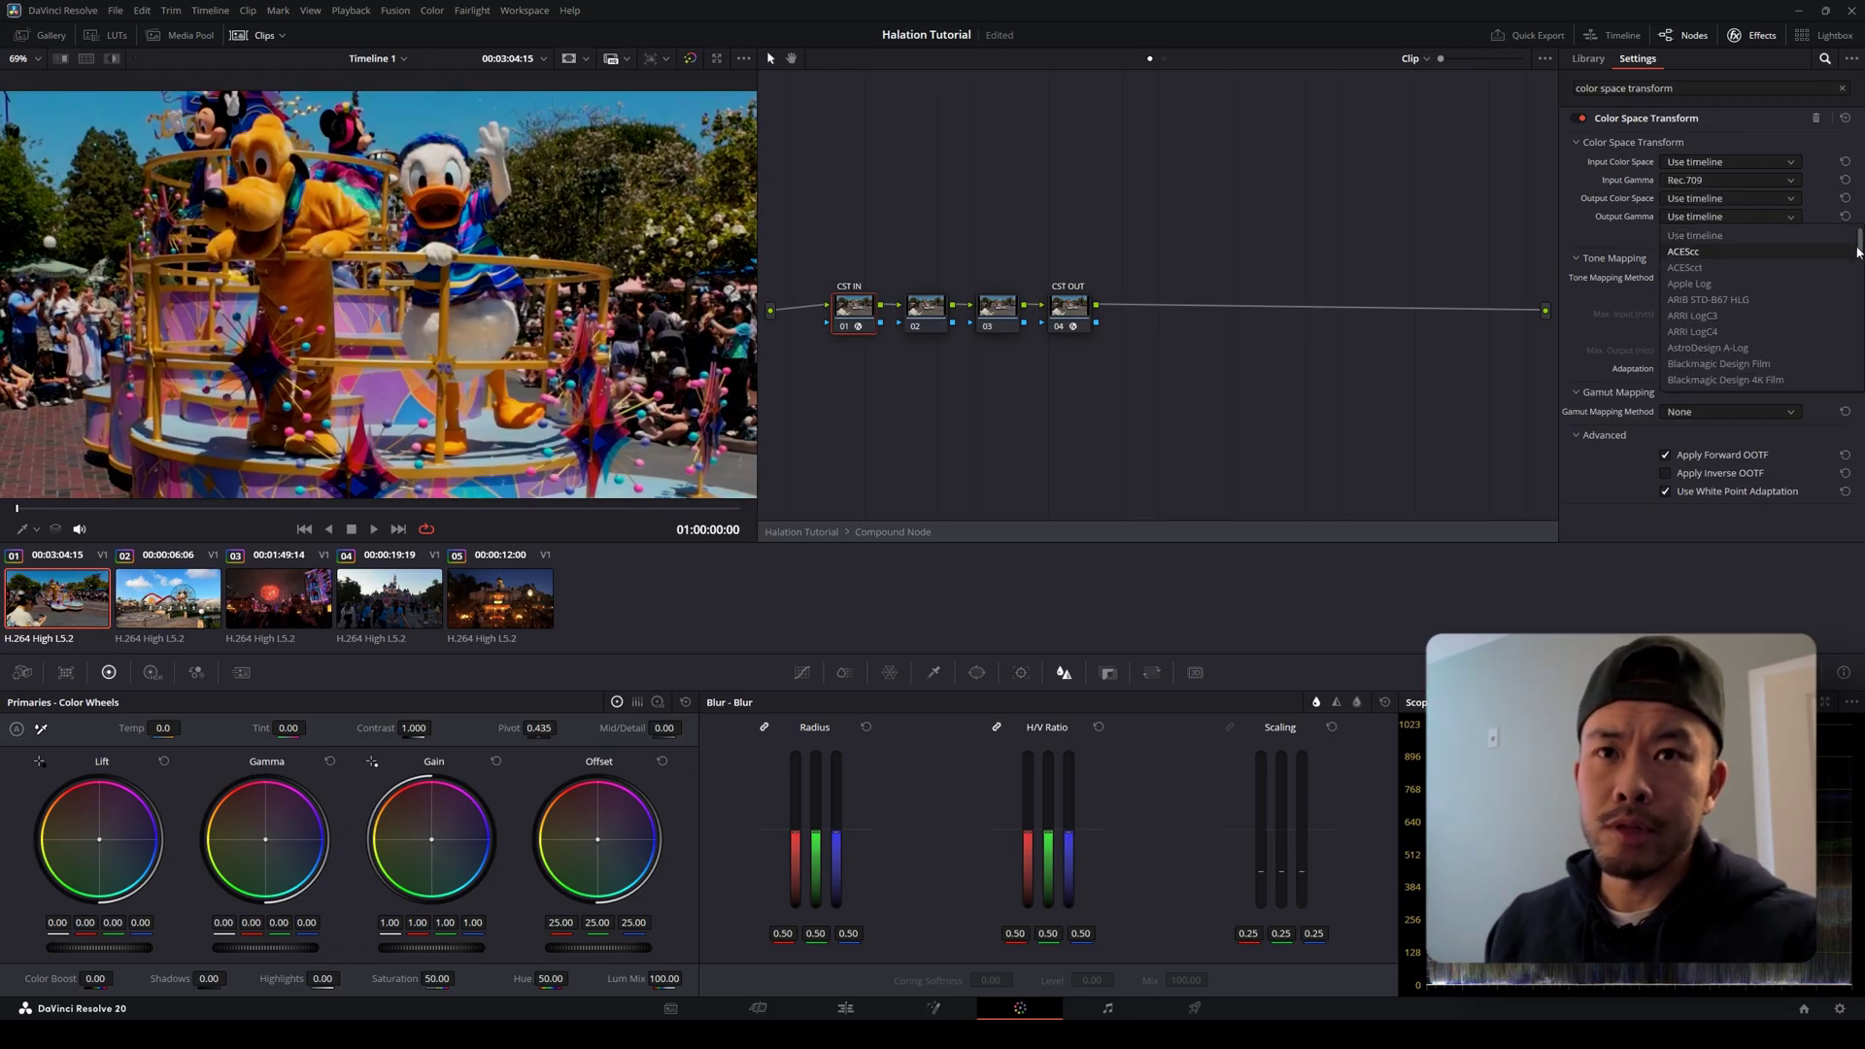
left_click_drag(1860, 243, 1860, 316)
left_click(1749, 316)
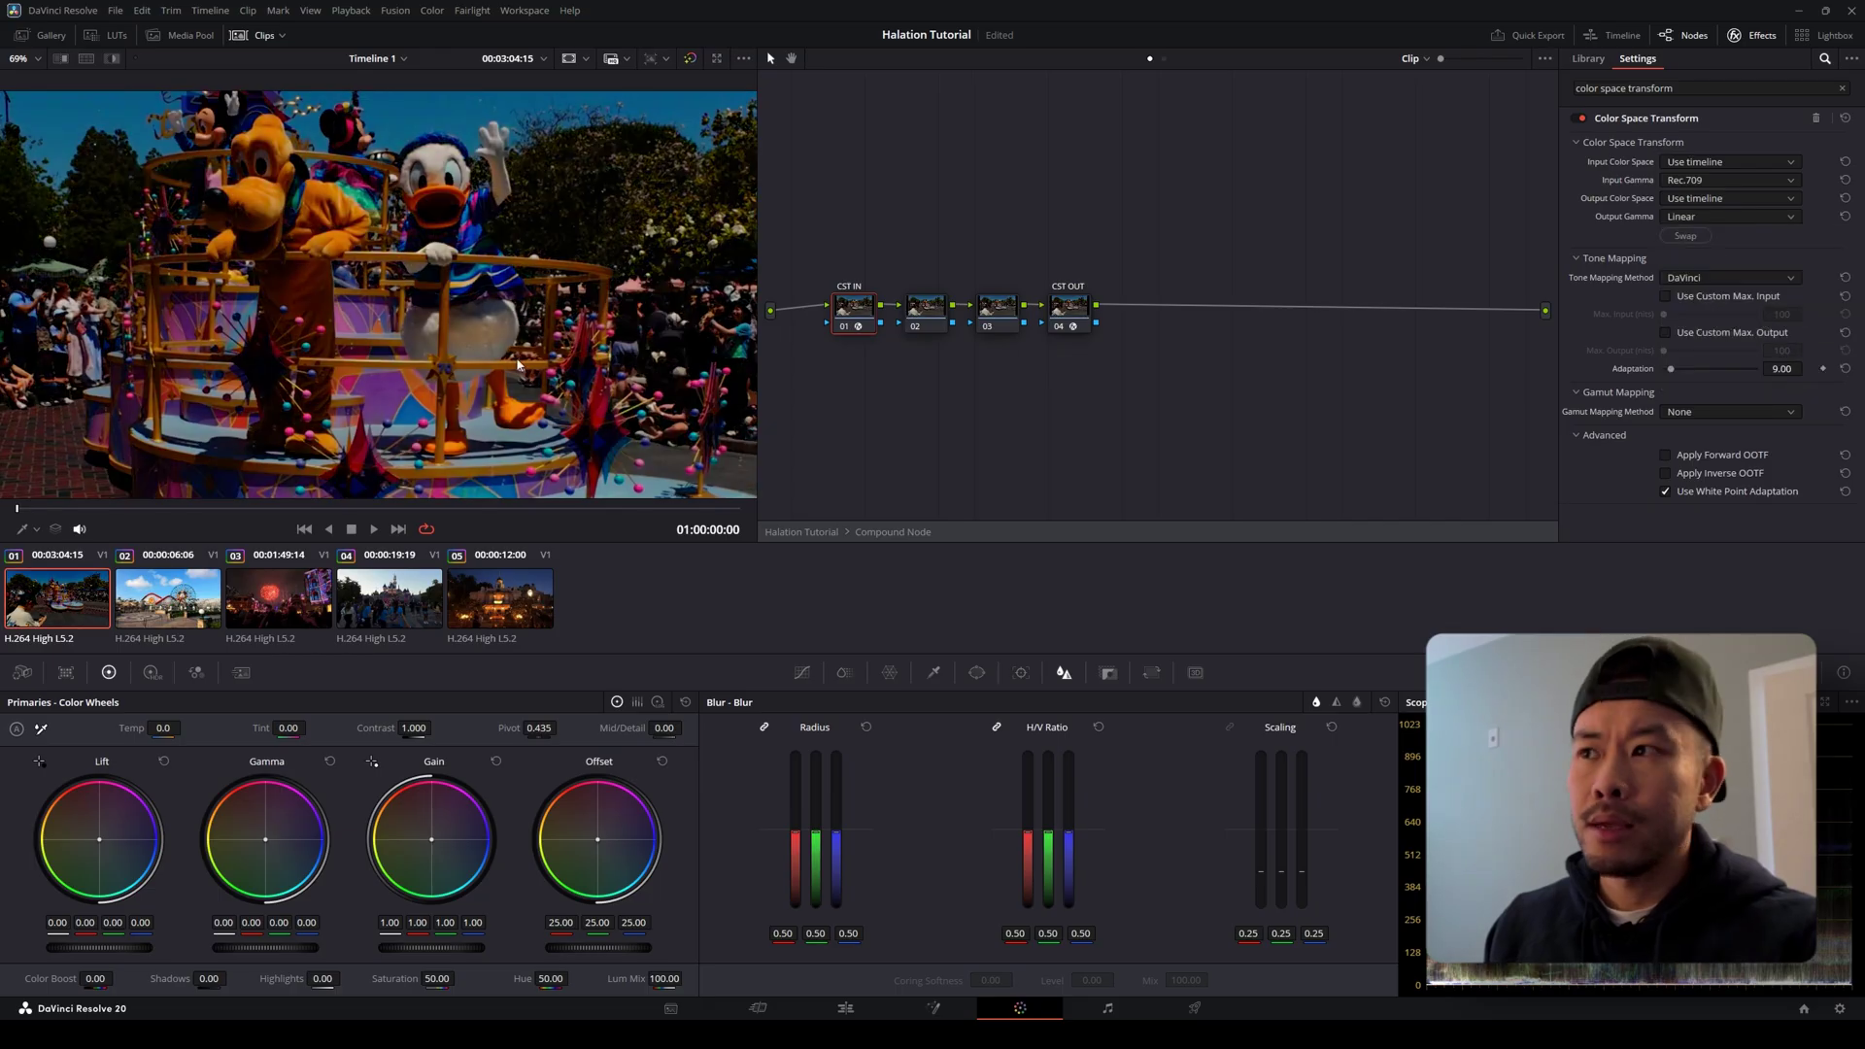
scroll(175, 337, "down", 4)
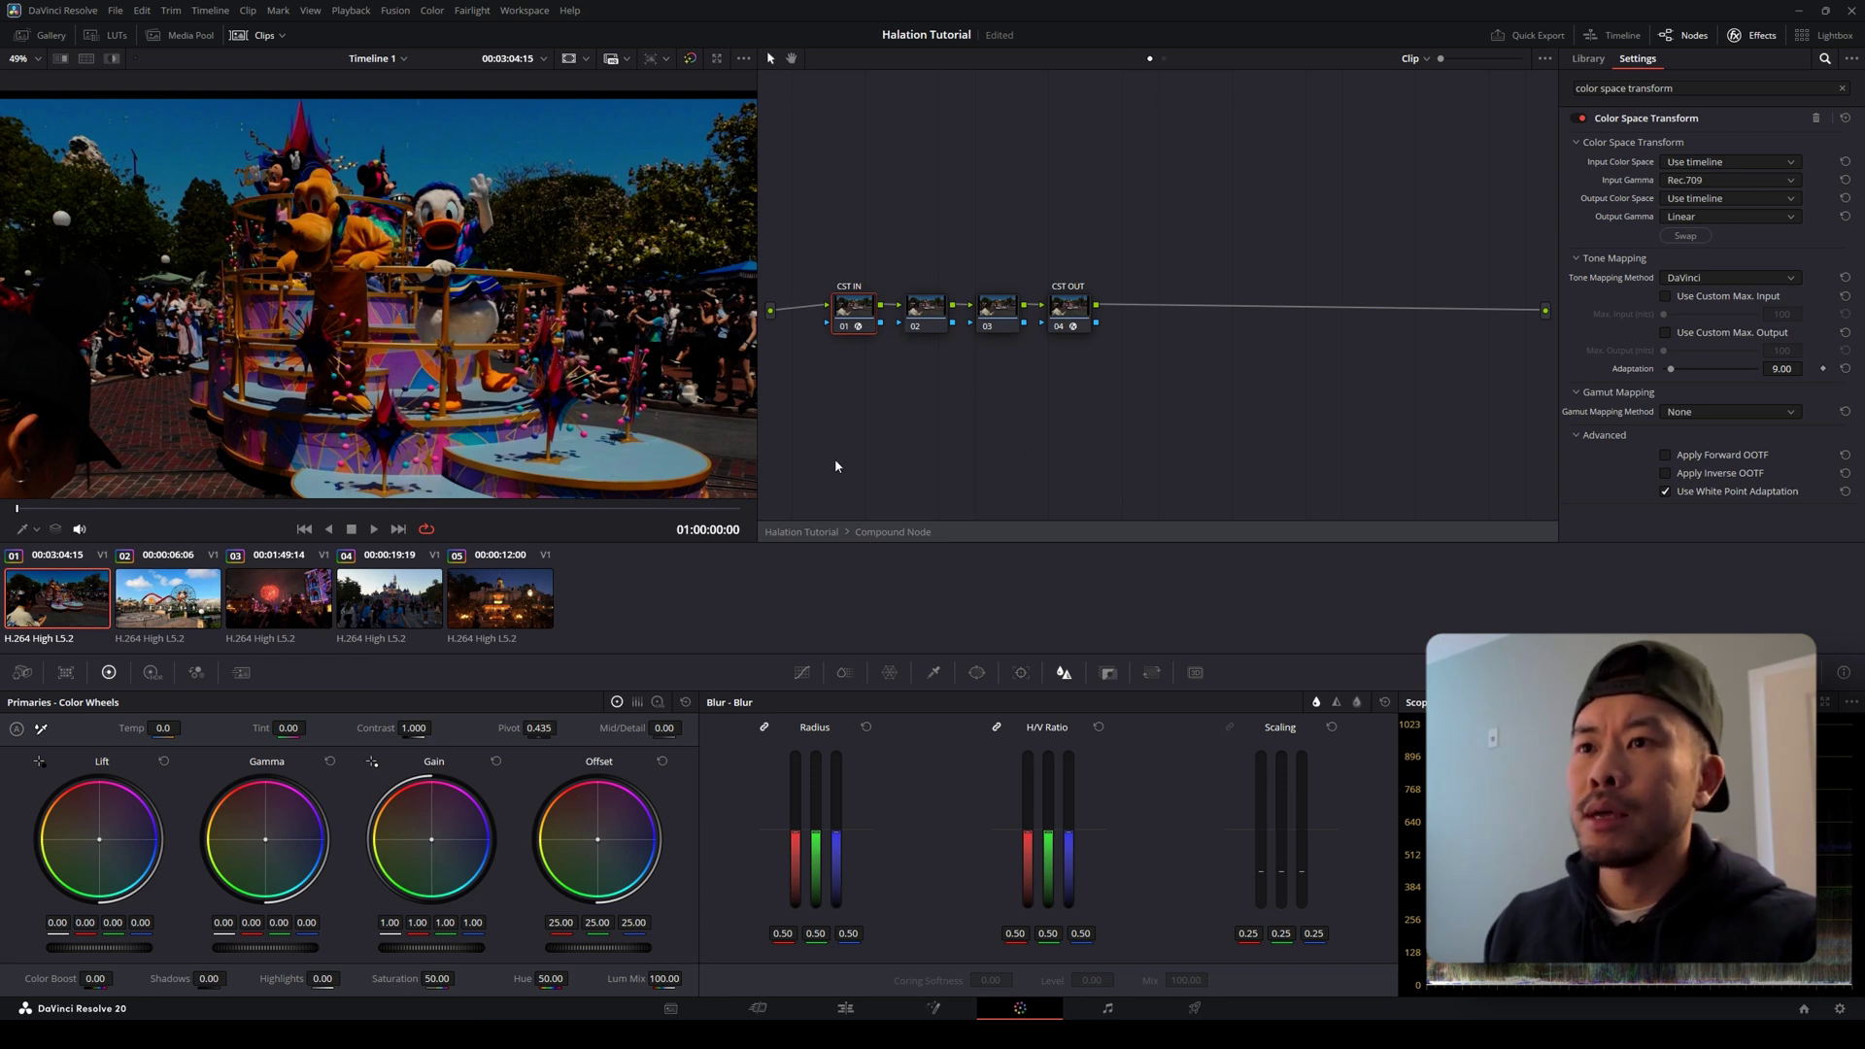
On the CST OUT node, set the Color Space Transform's input gamma to Linear and output gamma to Rec.709.
left_click(1077, 313)
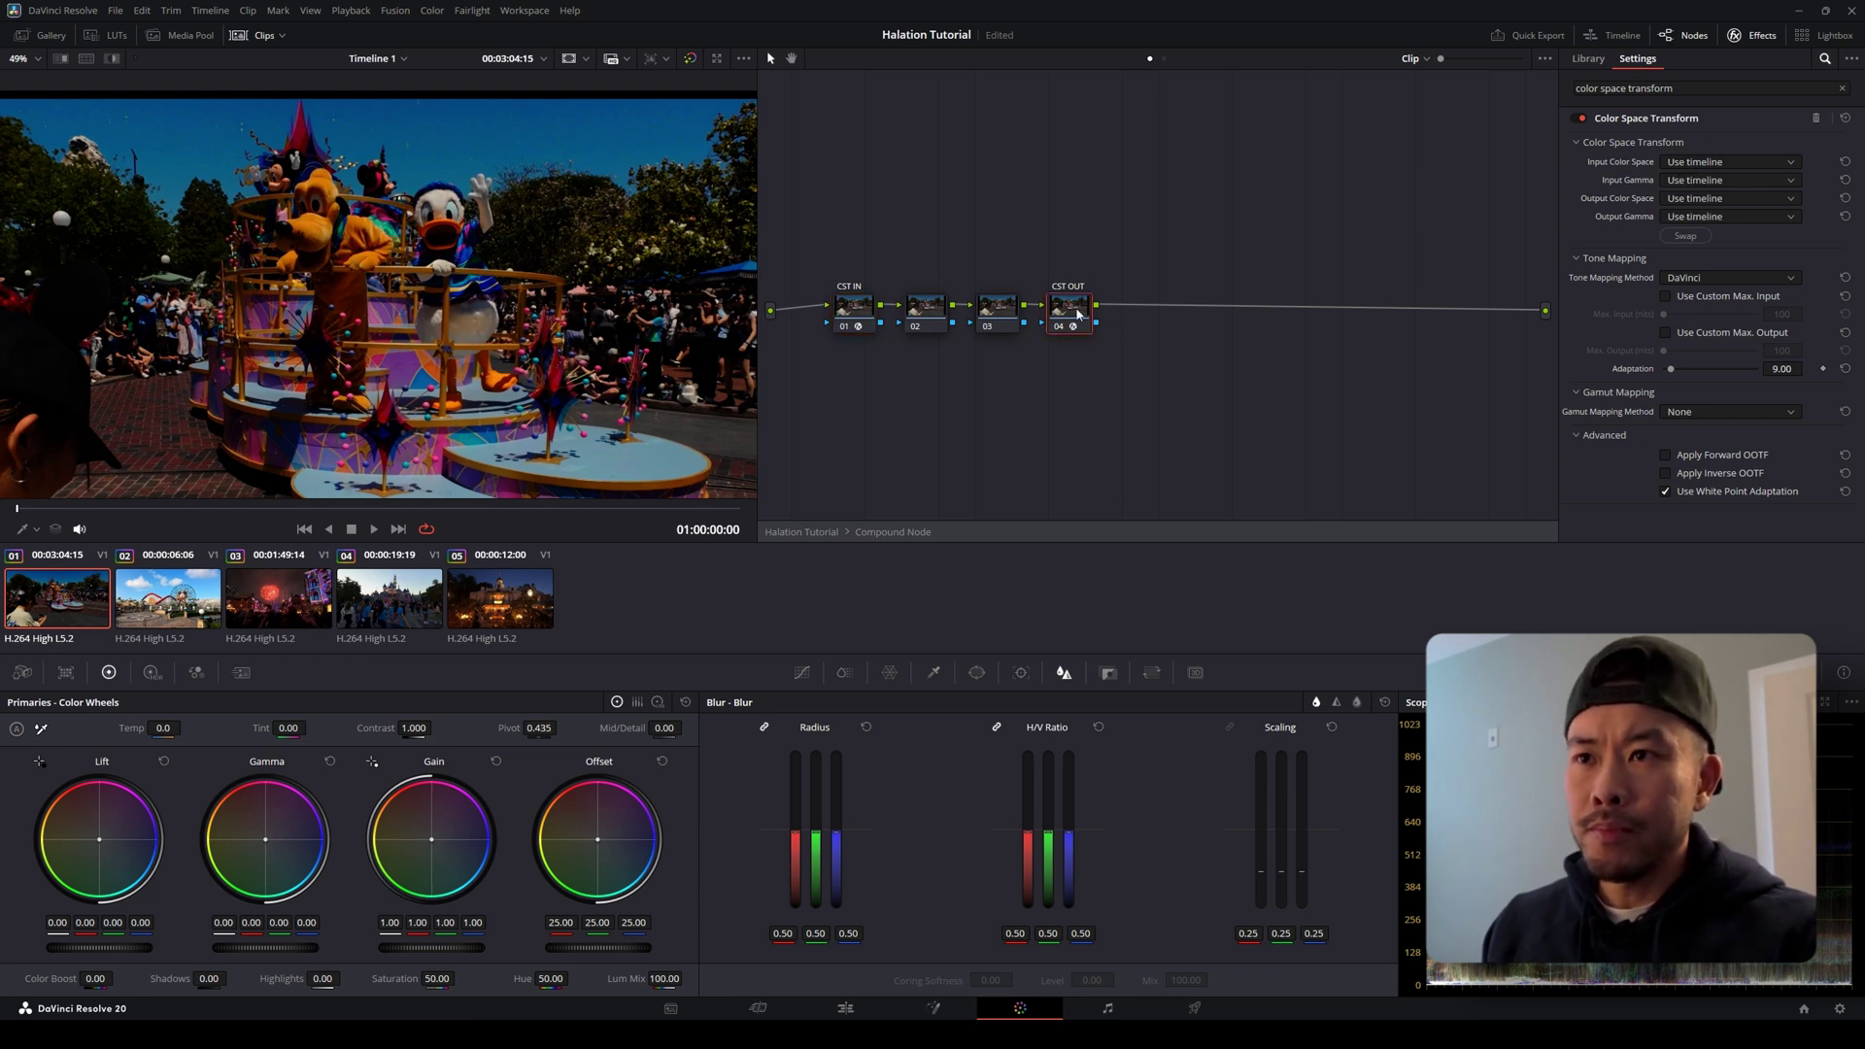
left_click(1713, 197)
scroll(1748, 272, "down", 3)
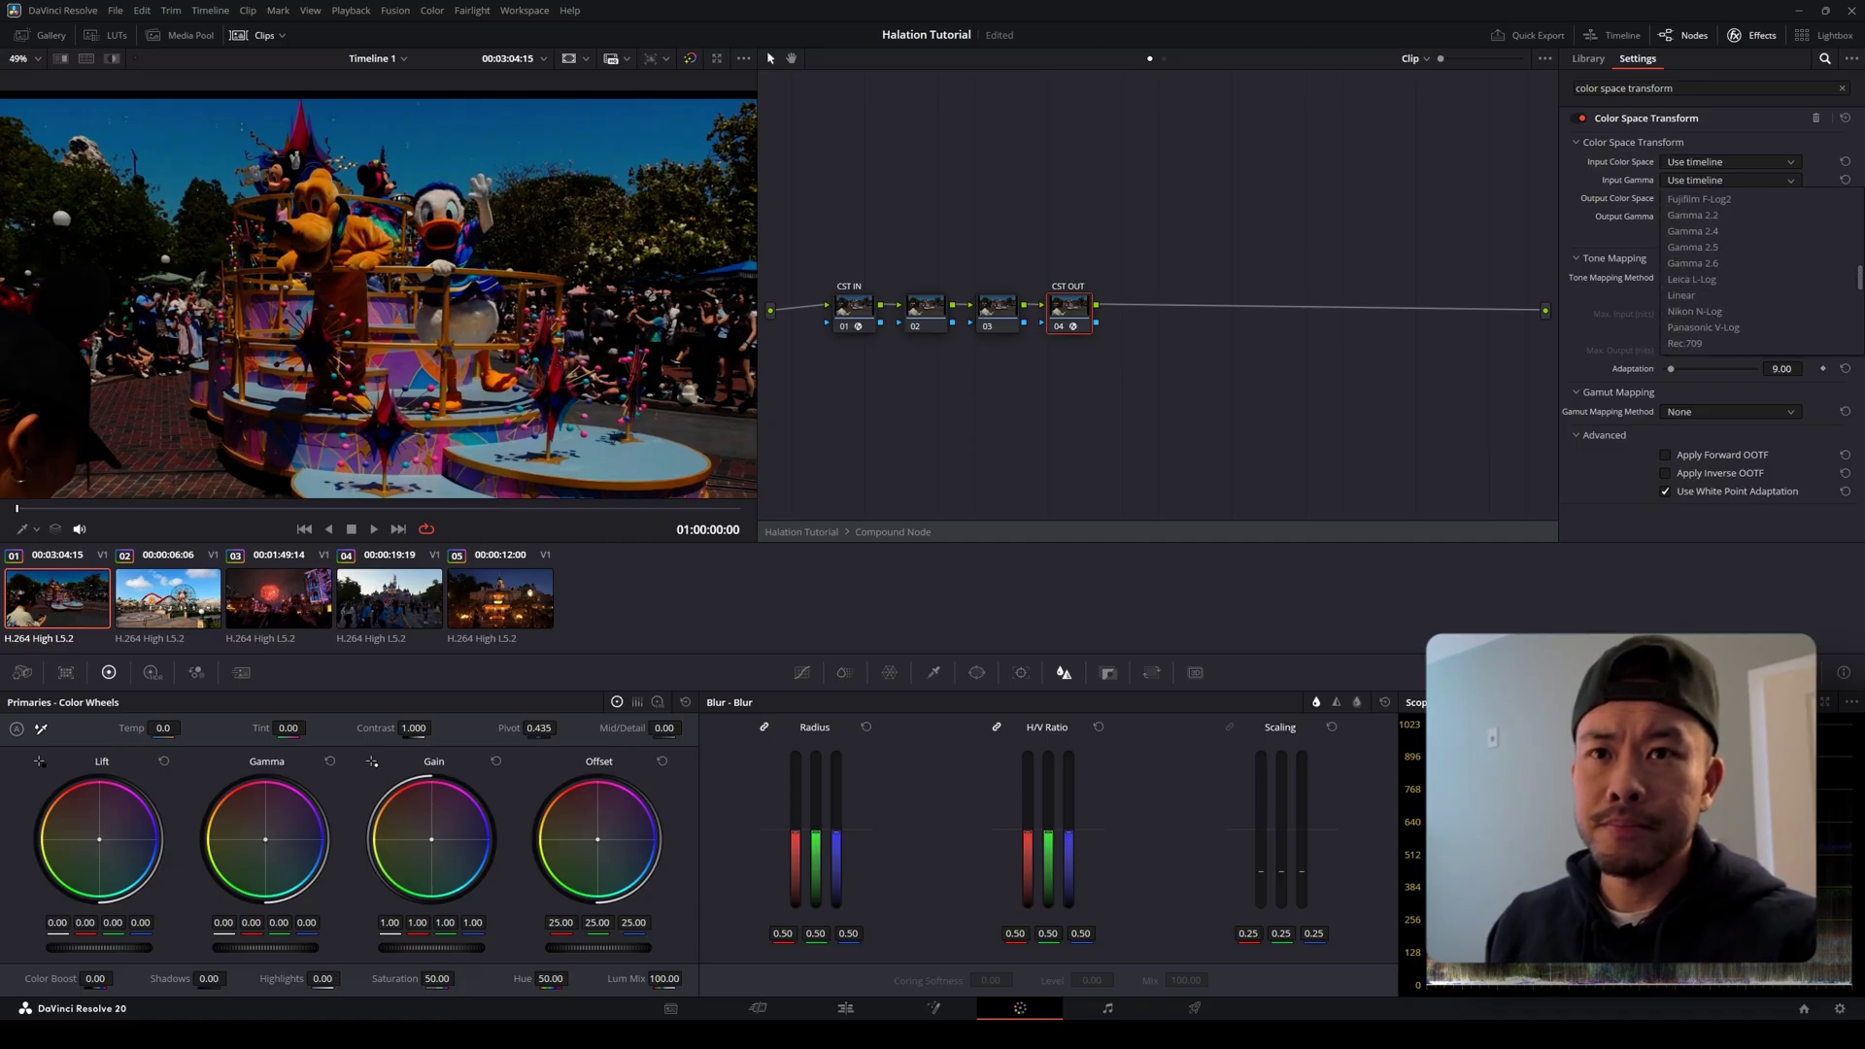
left_click(1710, 297)
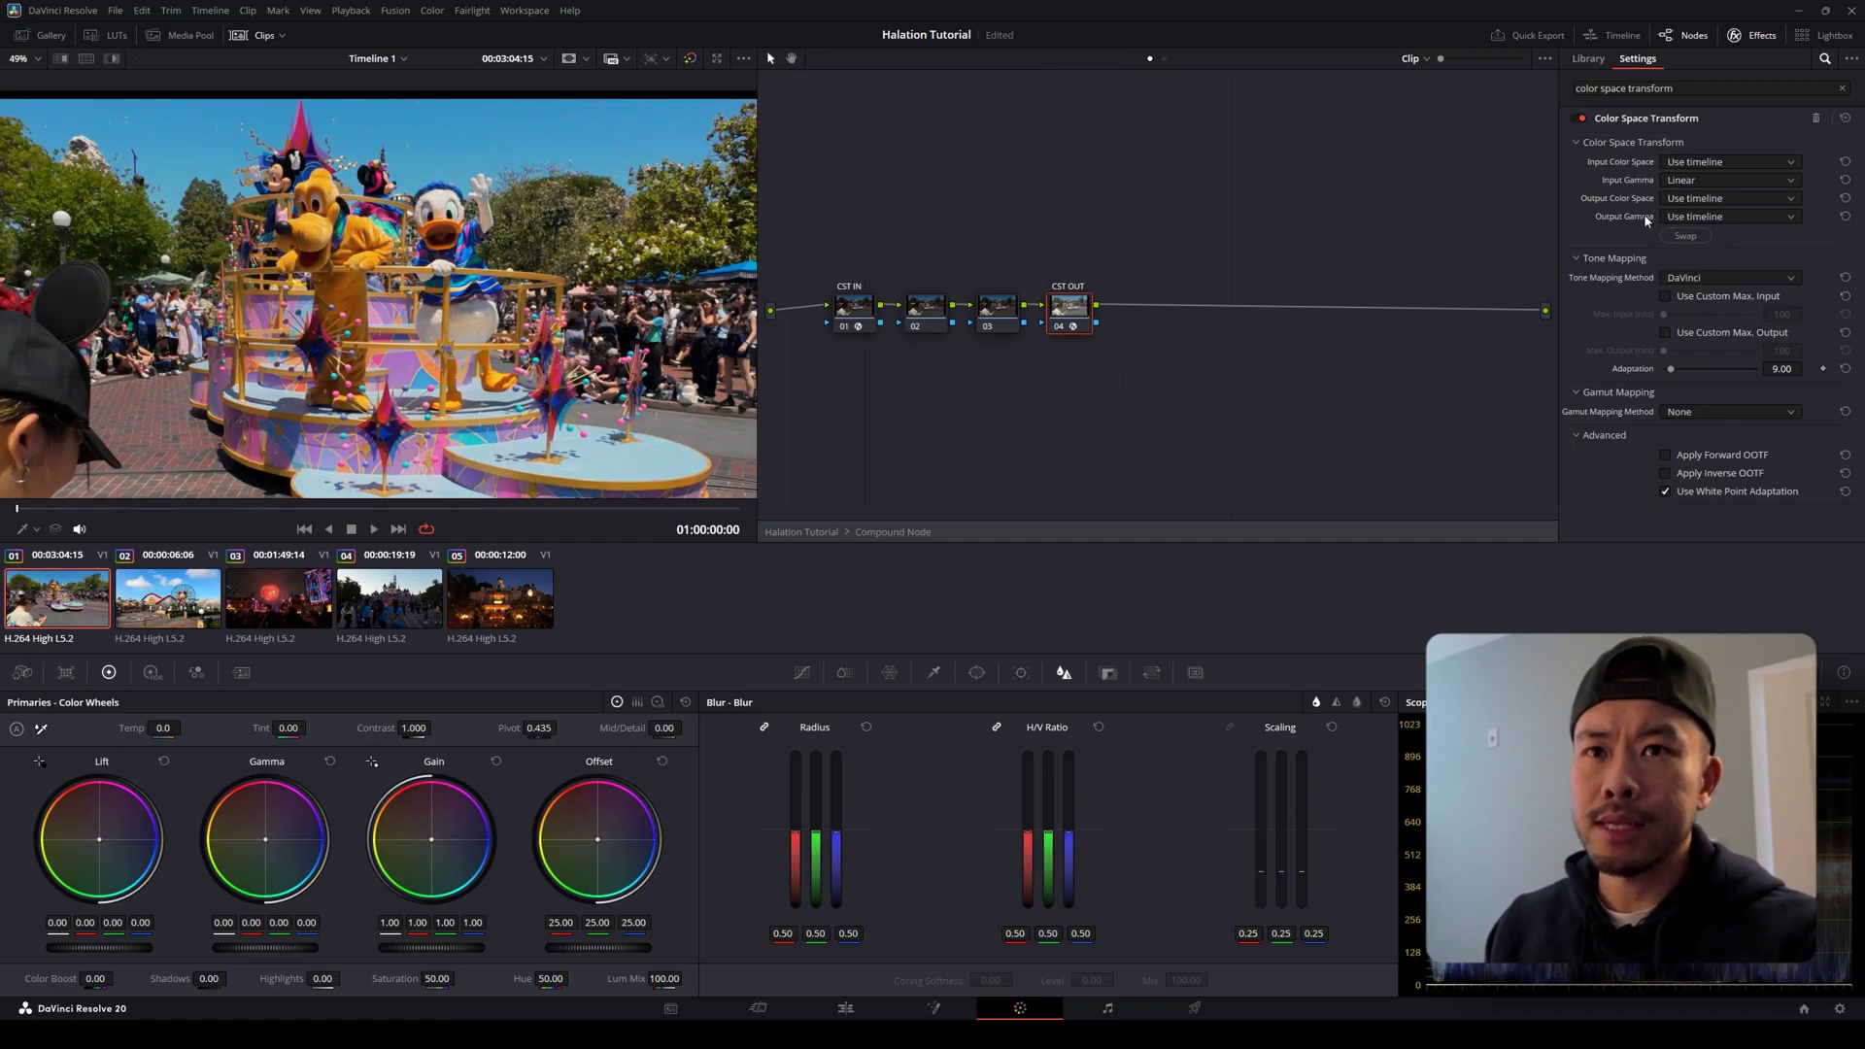
left_click(1684, 219)
left_click_drag(1862, 243, 1860, 327)
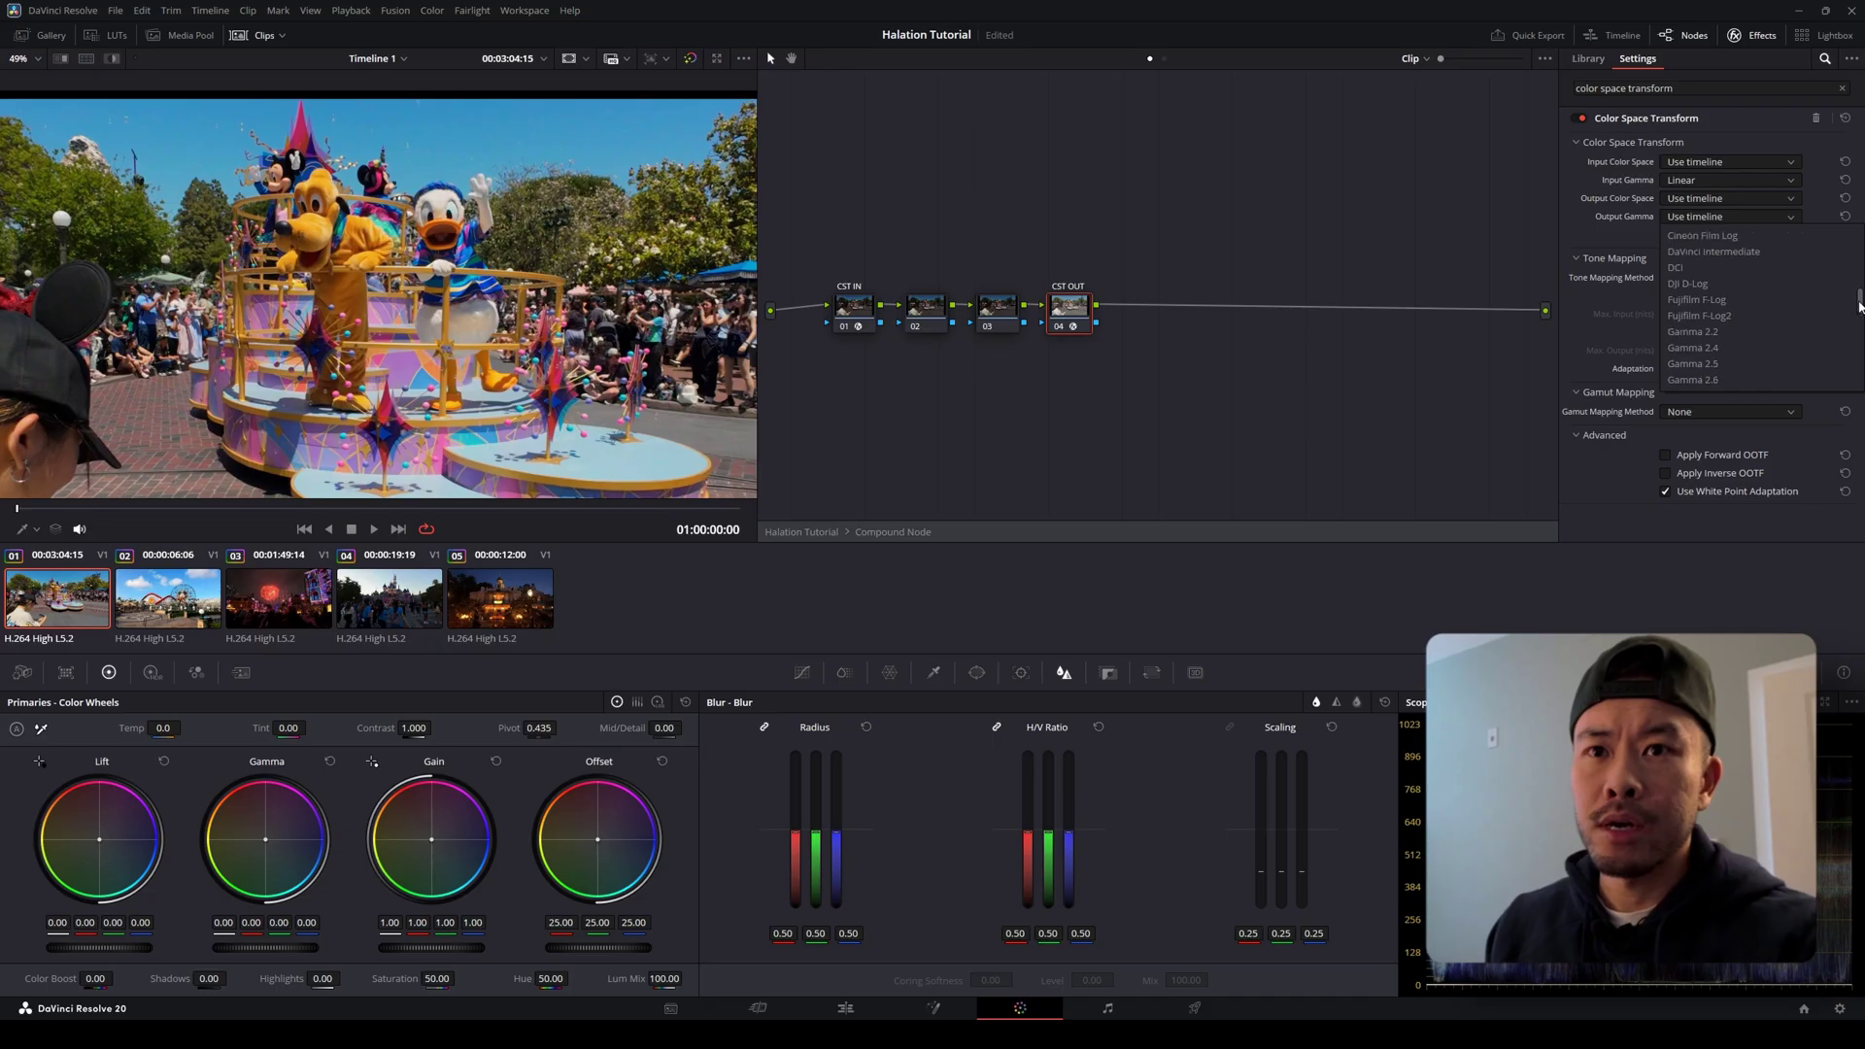
left_click(1714, 316)
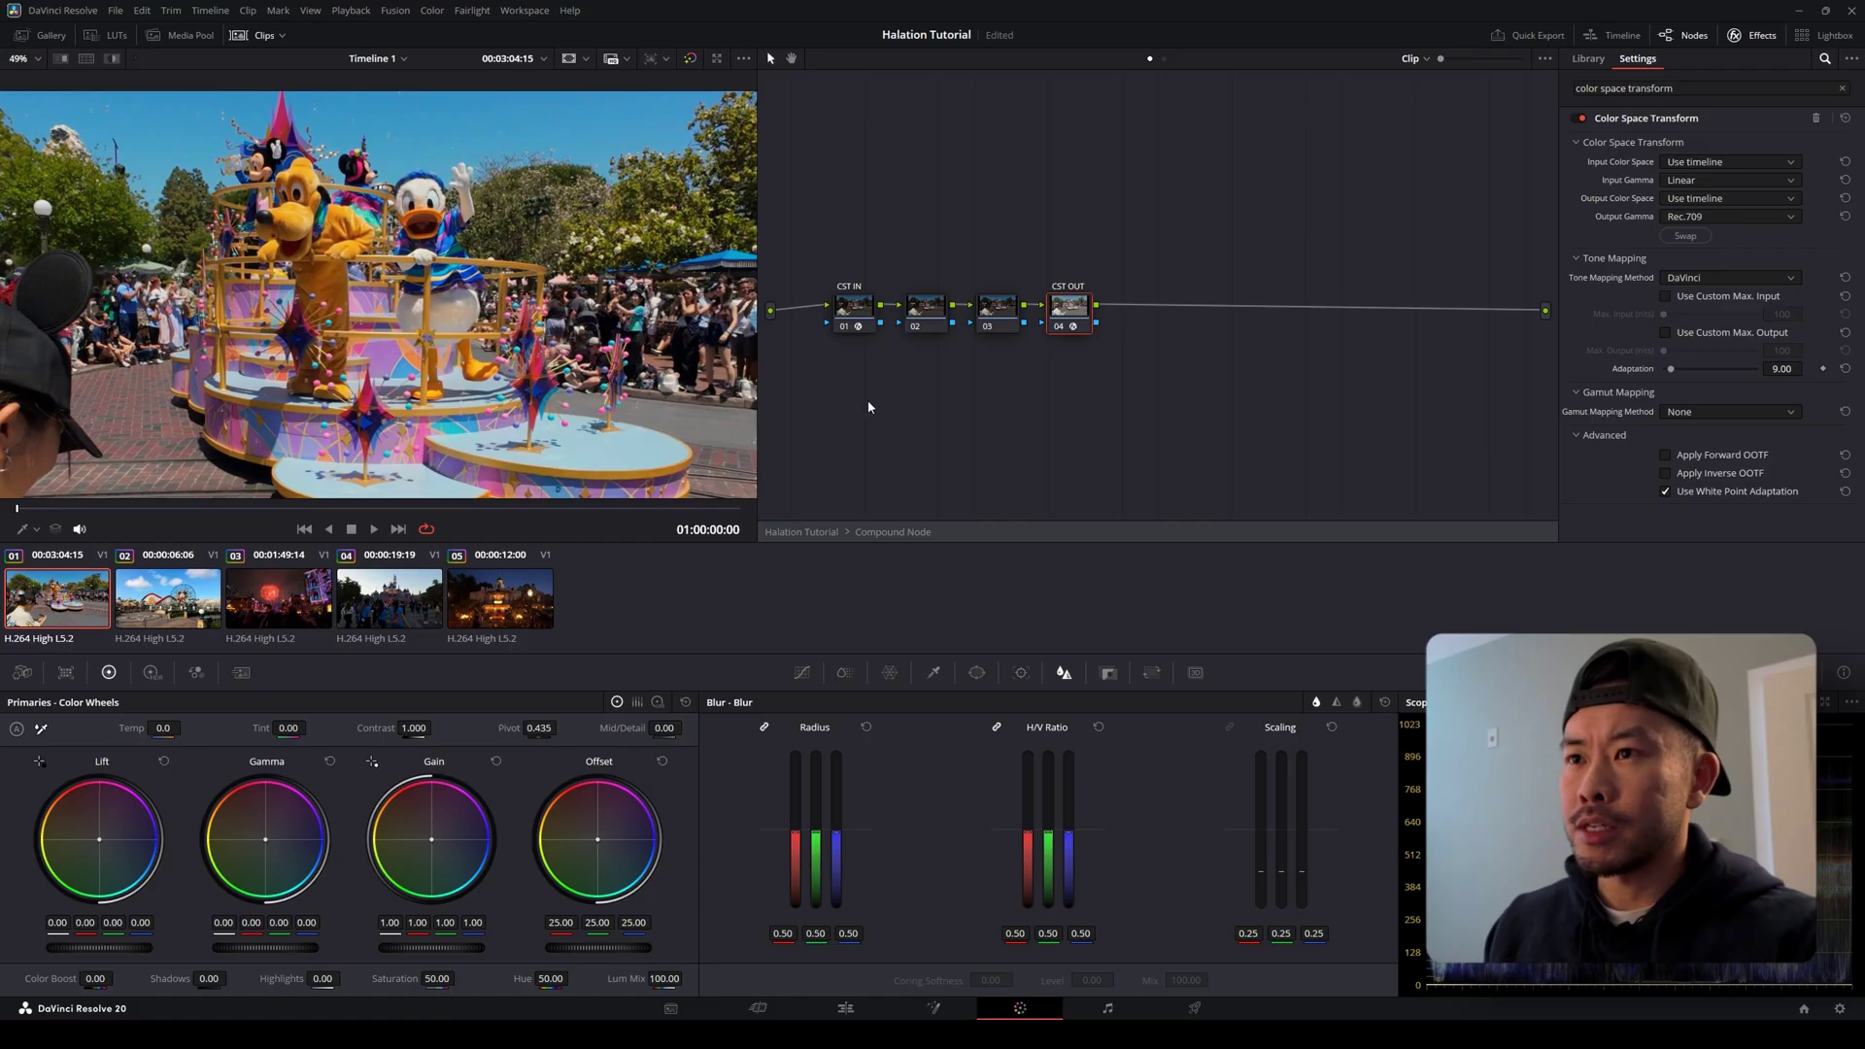
left_click(848, 311)
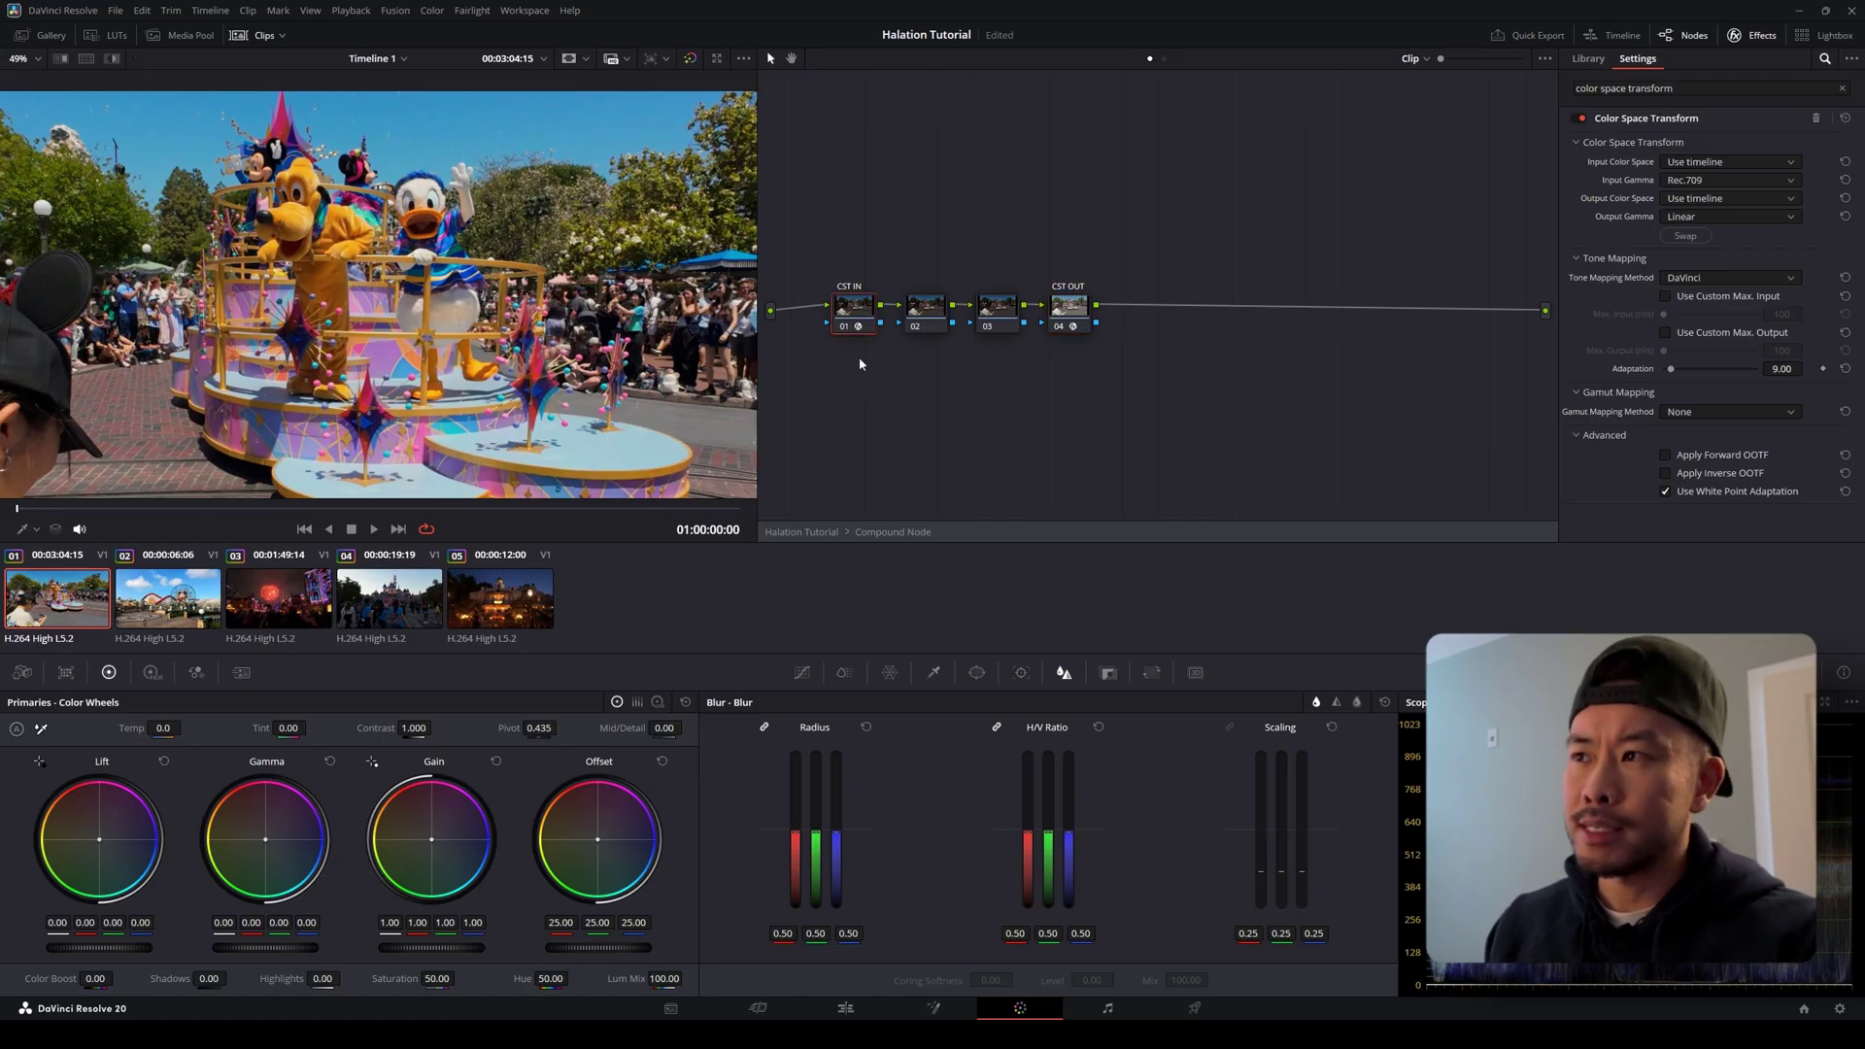
left_click(1069, 306)
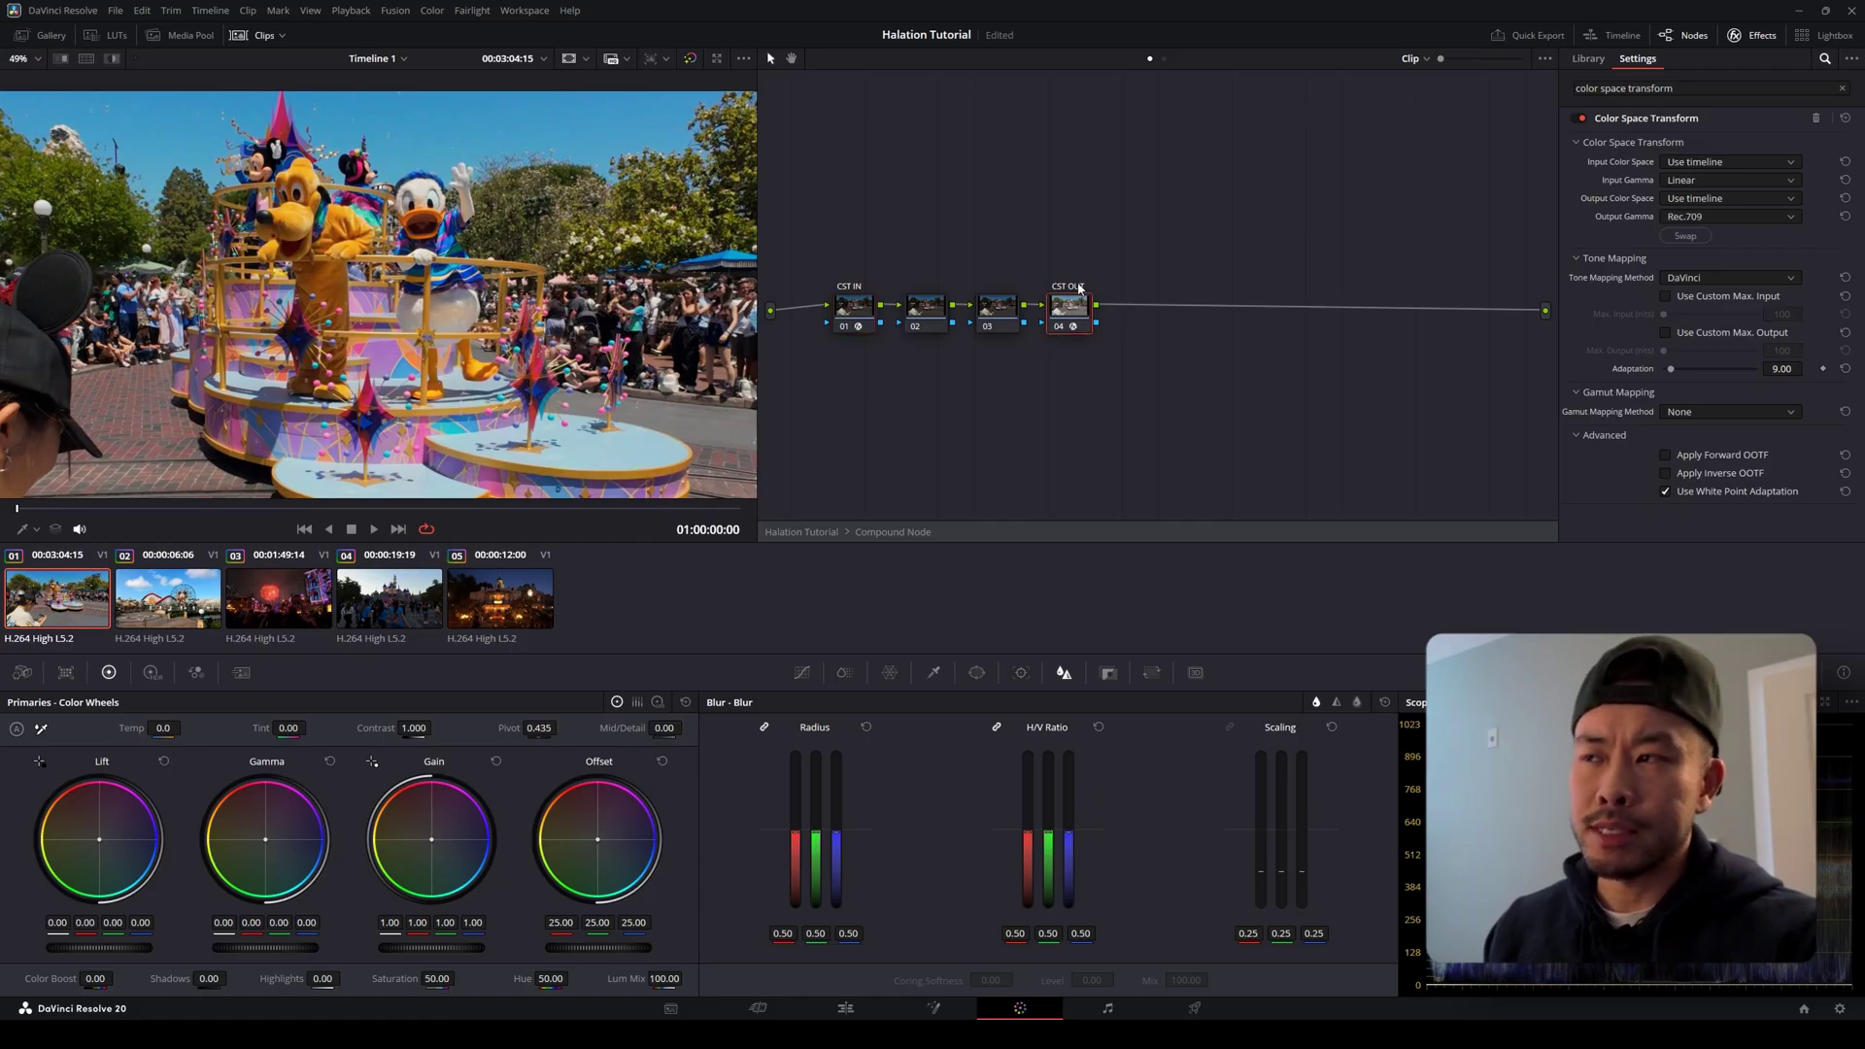
Spread CST OUT, node 03 and node 02 farther apart along the chain to make room between them.
left_click_drag(1073, 313, 1222, 313)
left_click(1006, 316)
left_click_drag(1006, 315, 1068, 311)
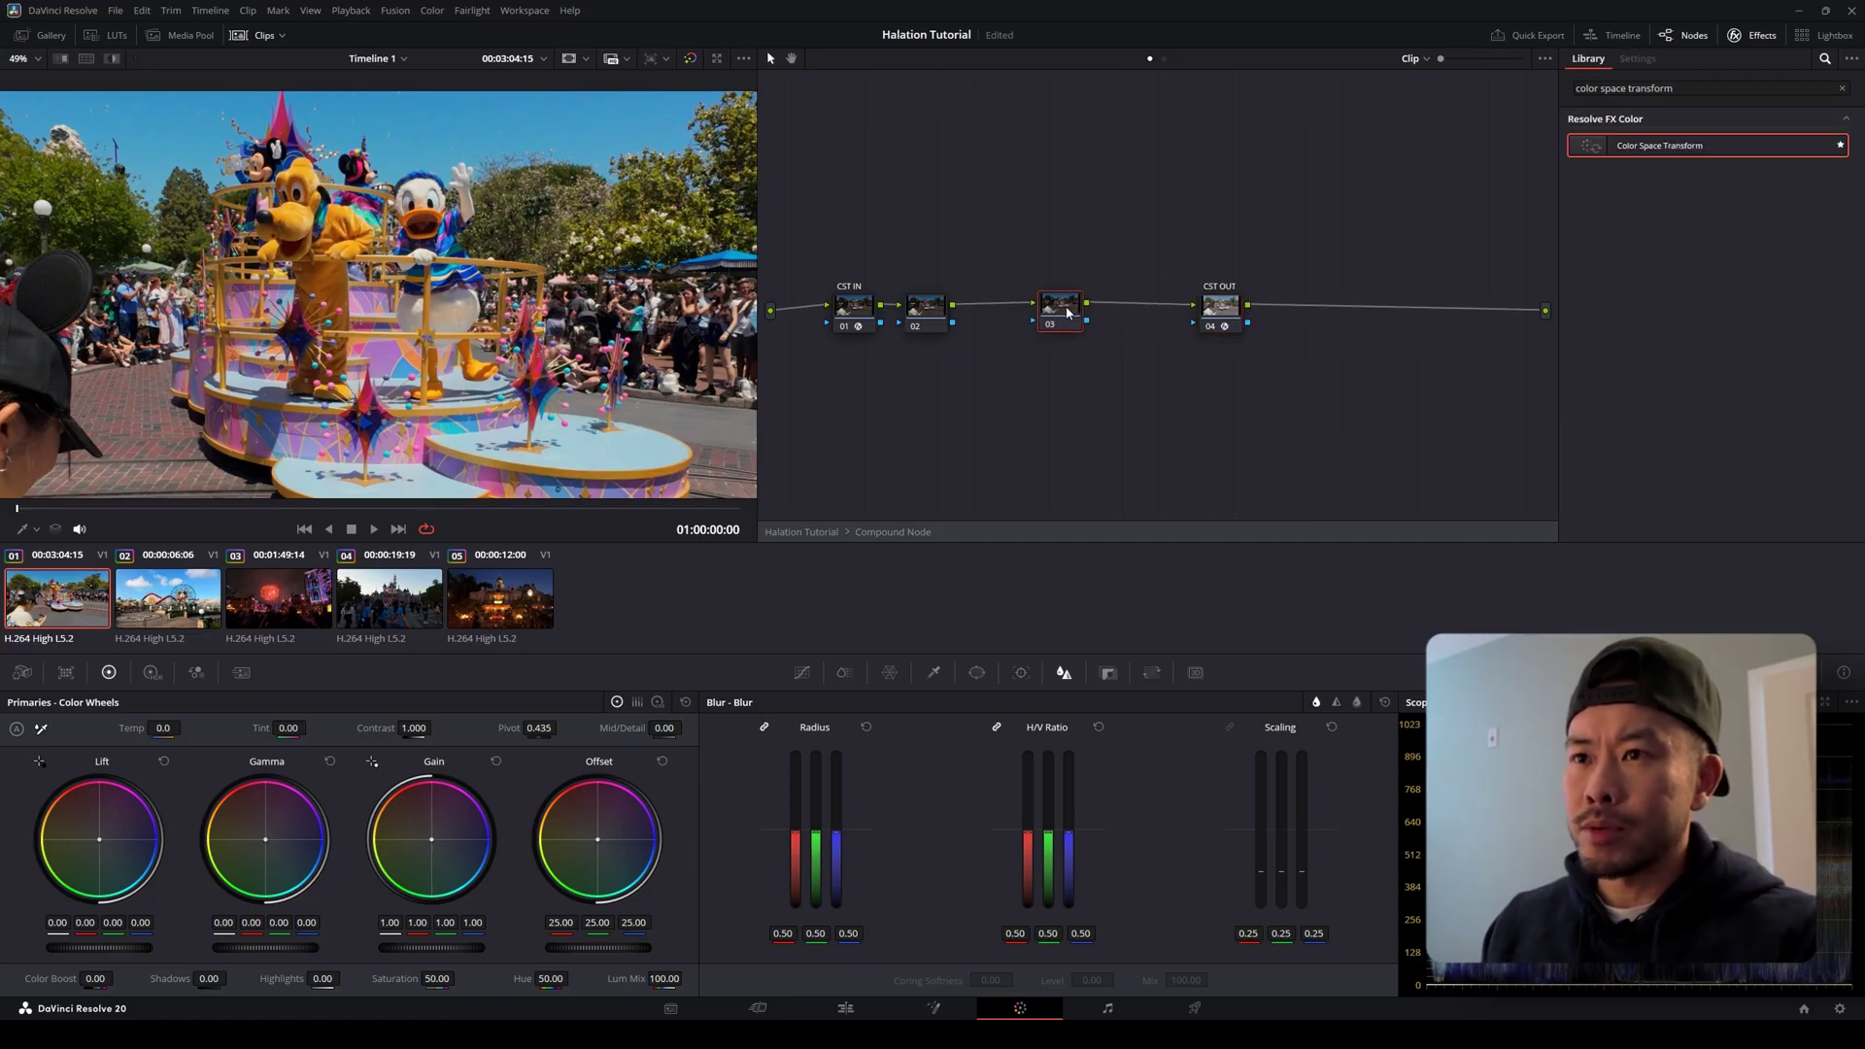
left_click_drag(930, 318, 963, 320)
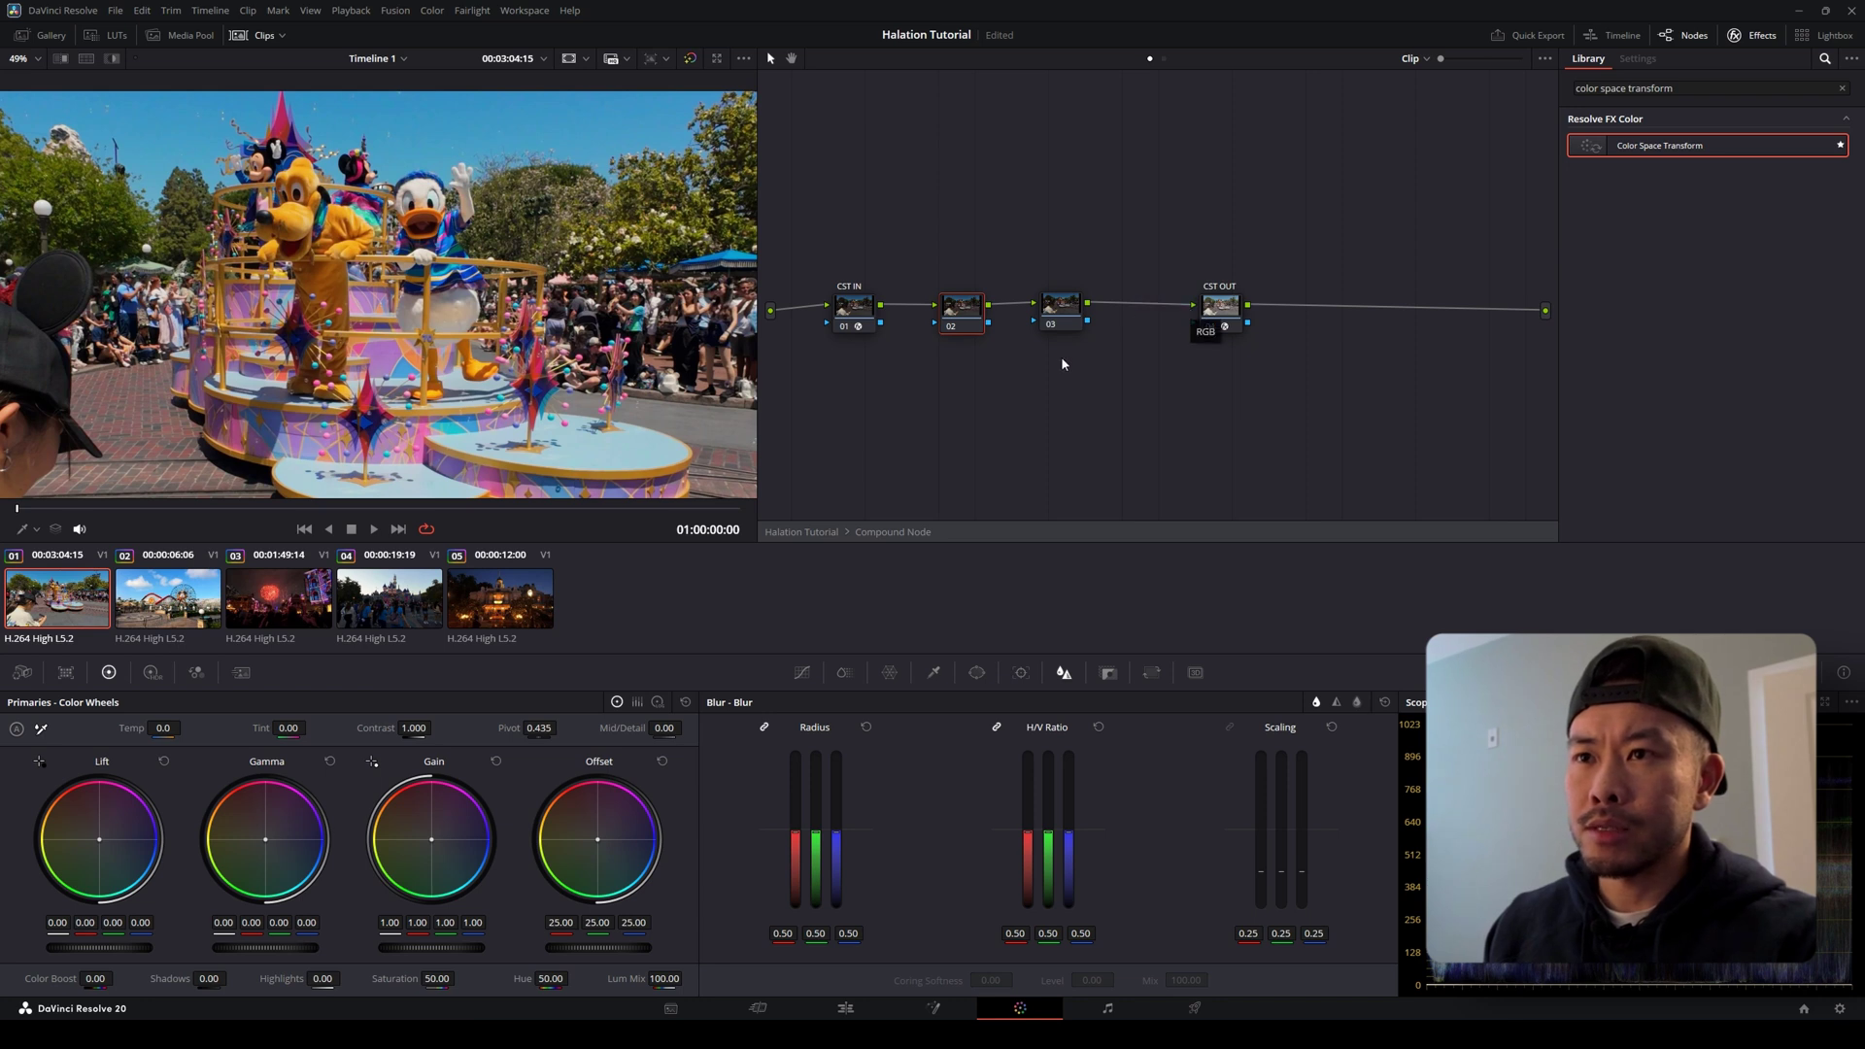
Disconnect node 03 from CST OUT and arrange node 02 above the chain line with node 03 below it.
left_click(1063, 313)
left_click_drag(1174, 315, 1012, 406)
left_click_drag(968, 318, 1008, 272)
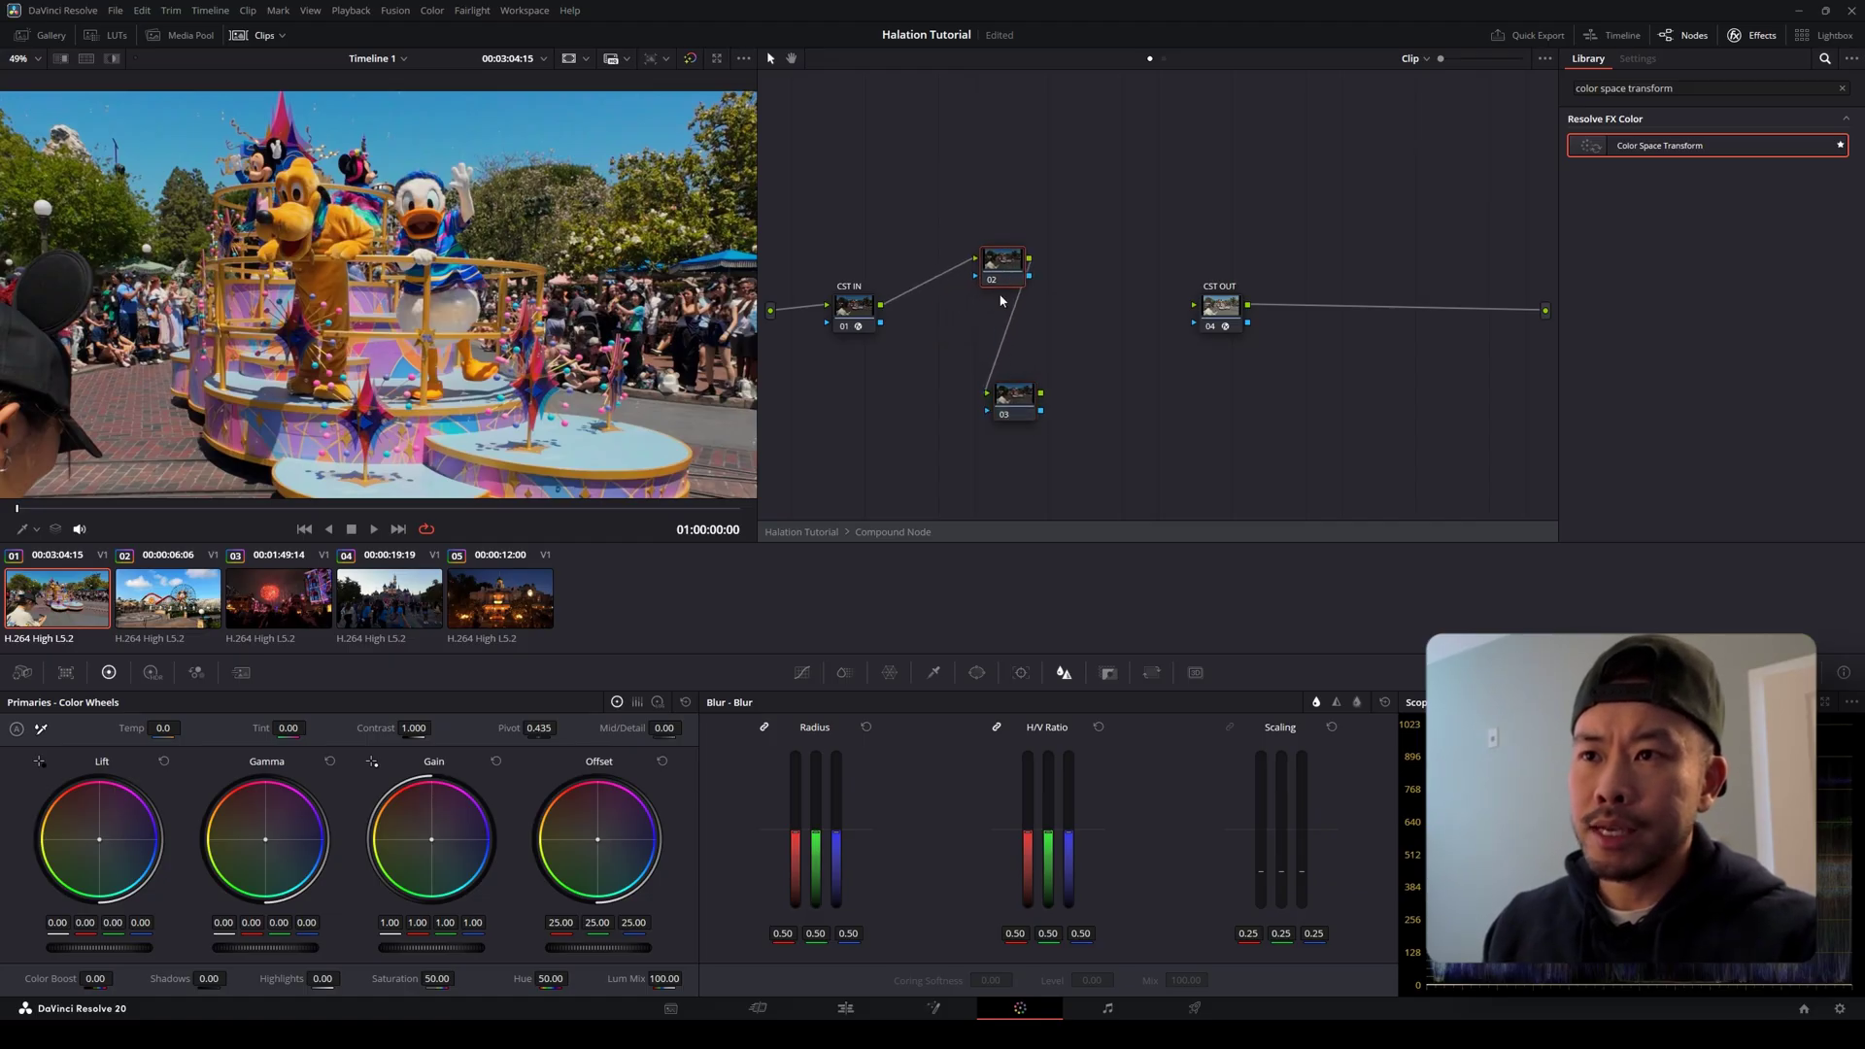
Remove the link between nodes 02 and 03, and feed node 03 directly from CST IN's output as a parallel branch.
left_click_drag(990, 385, 1038, 330)
left_click_drag(1016, 407, 1001, 376)
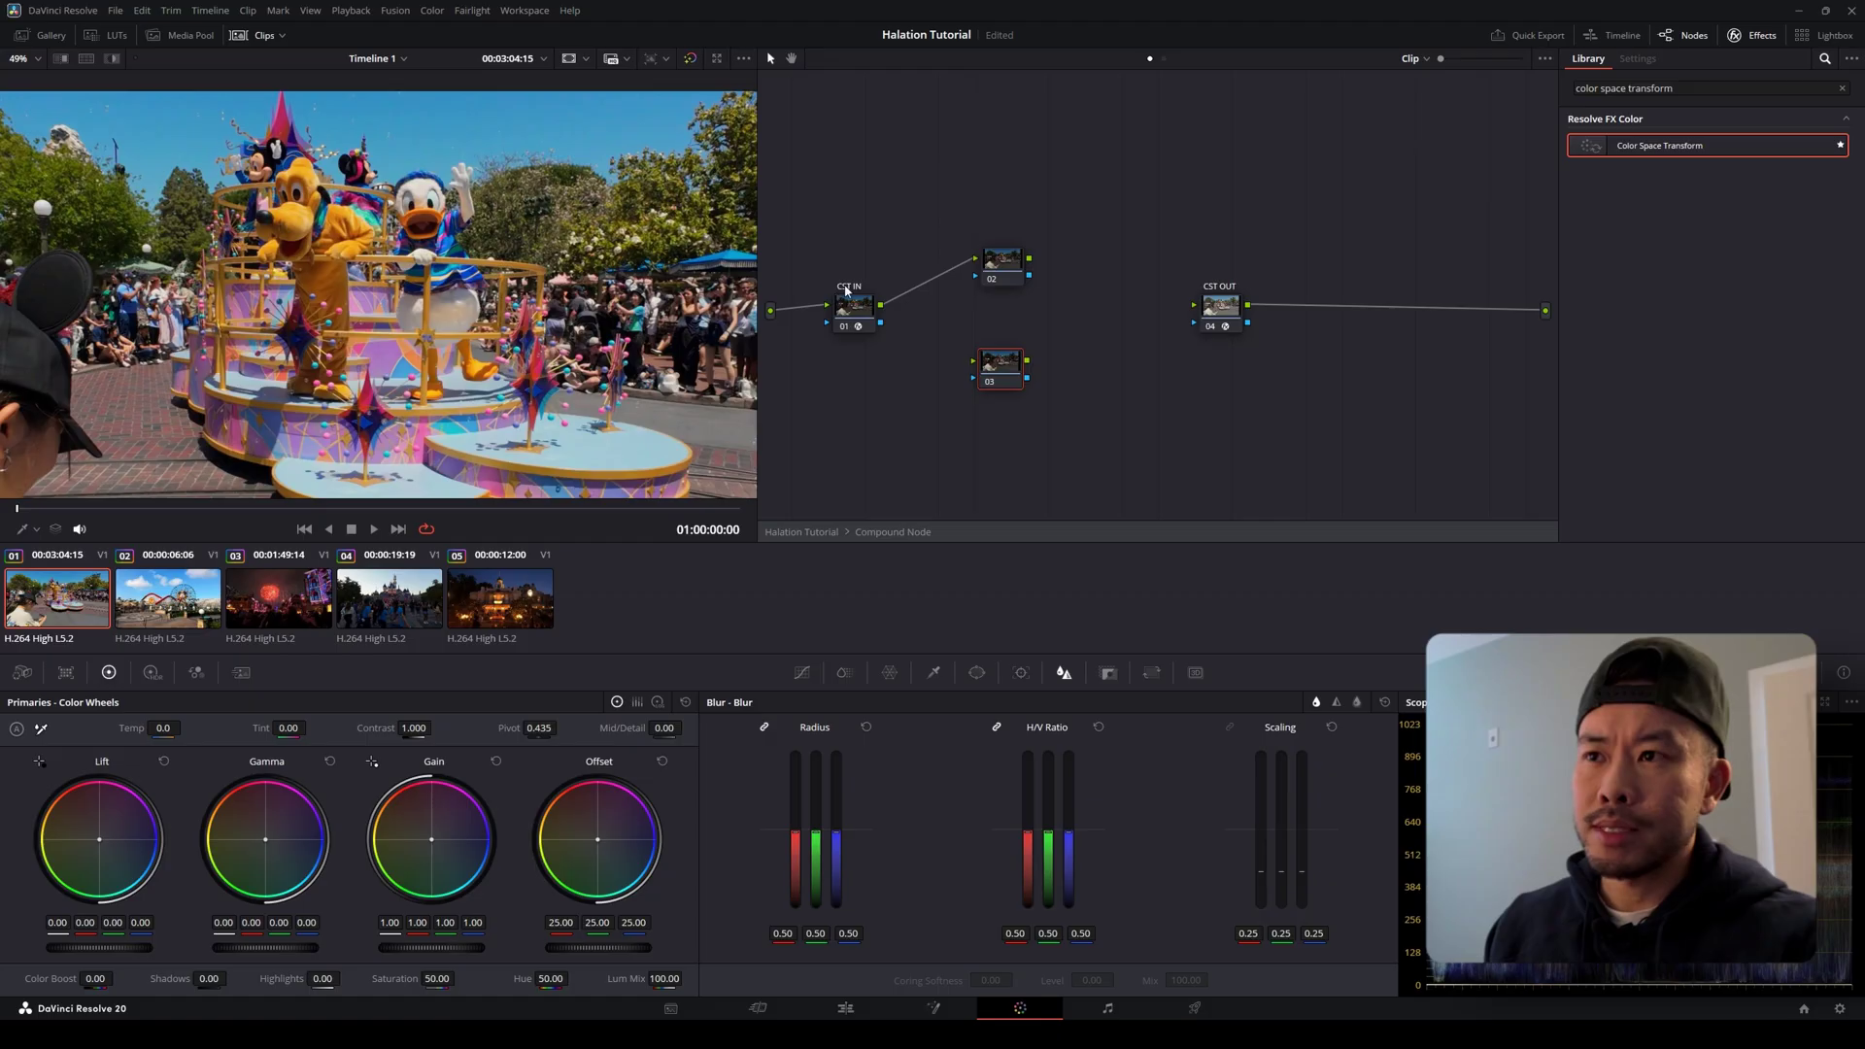
left_click_drag(881, 309, 974, 365)
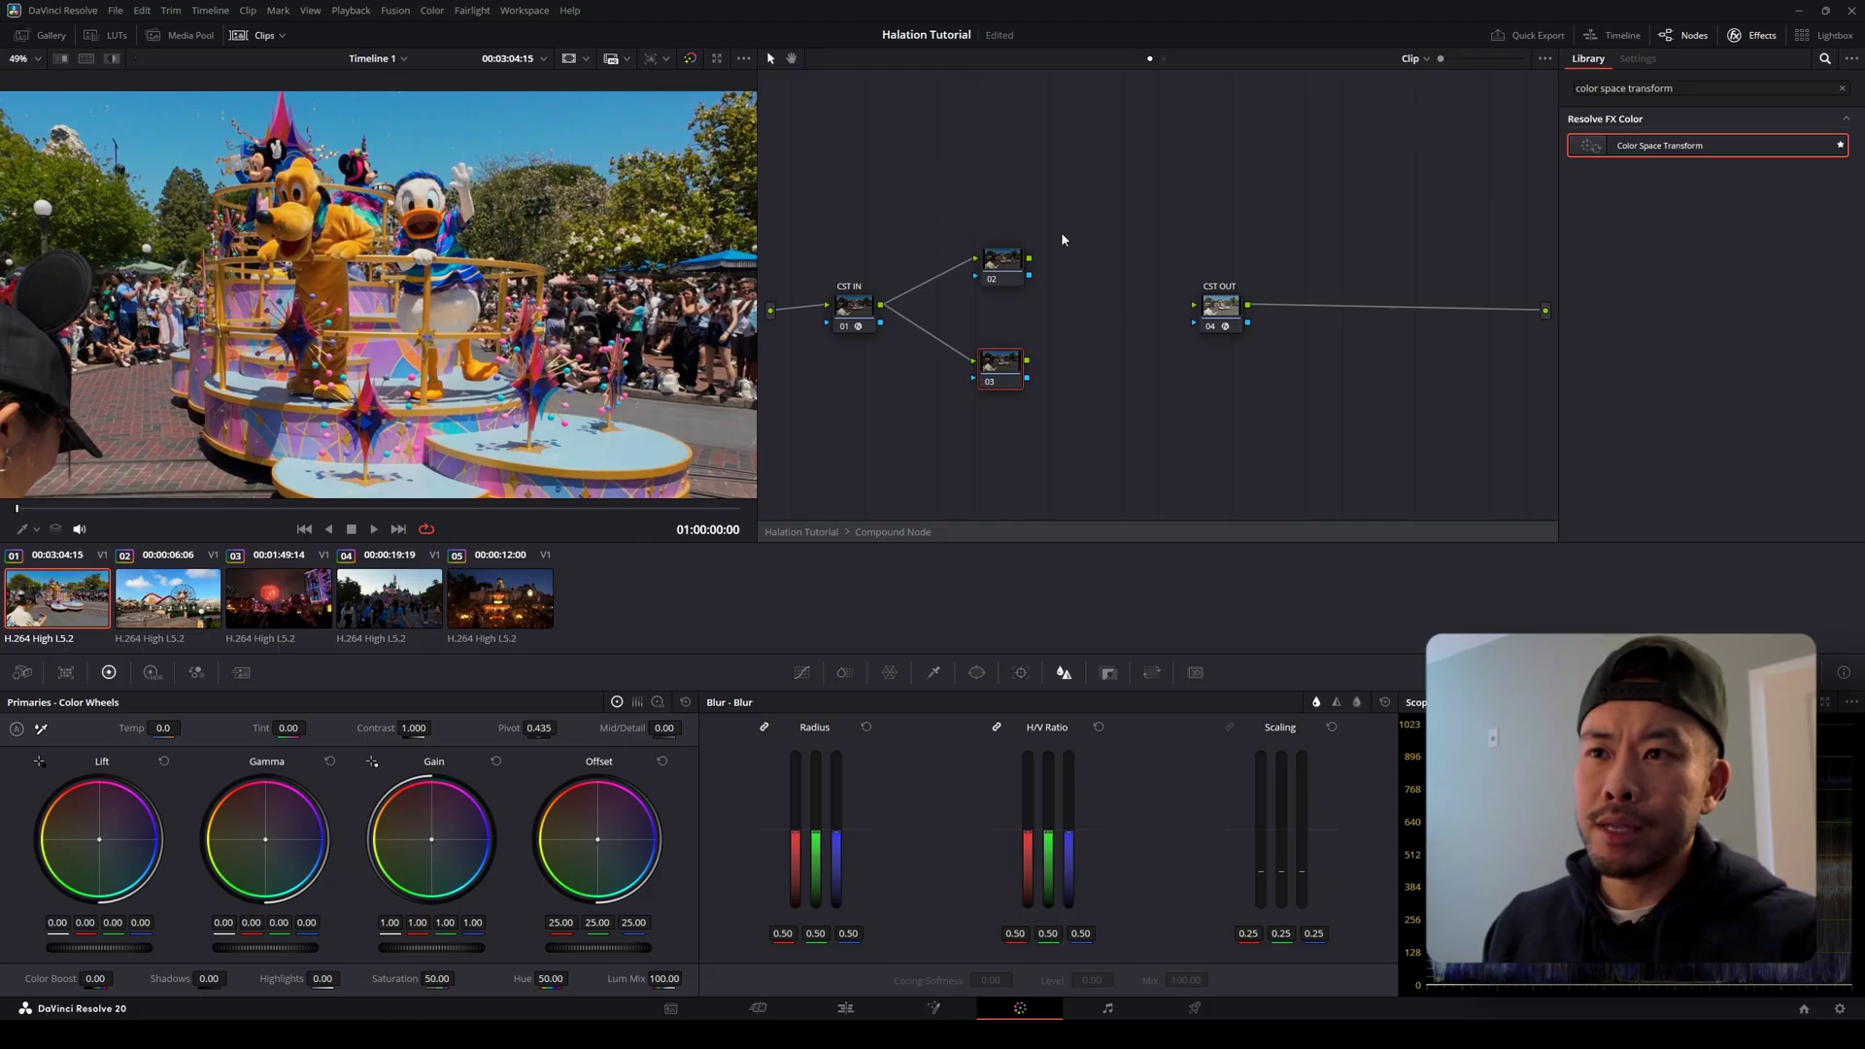
Add a Layer Mixer between the two branches and CST OUT, and set its composite mode to Add.
right_click(1095, 292)
mouse_move(1119, 359)
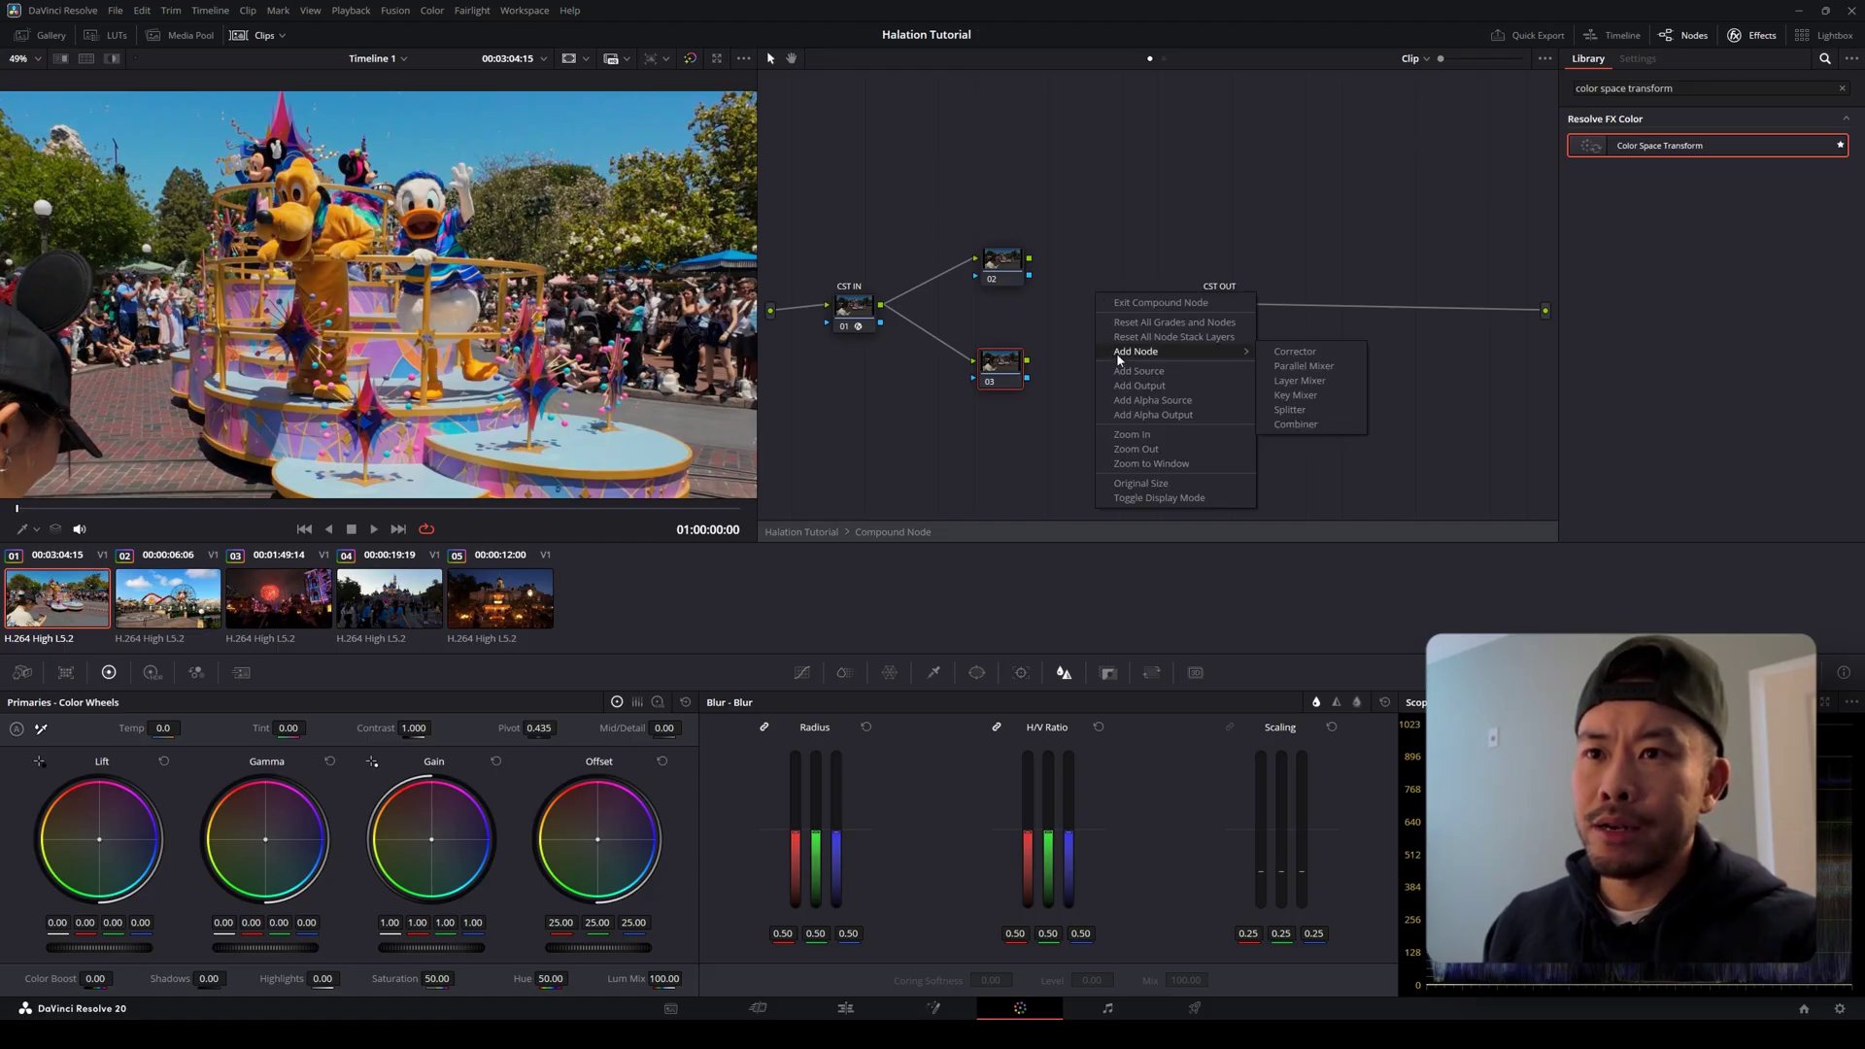
left_click(1291, 381)
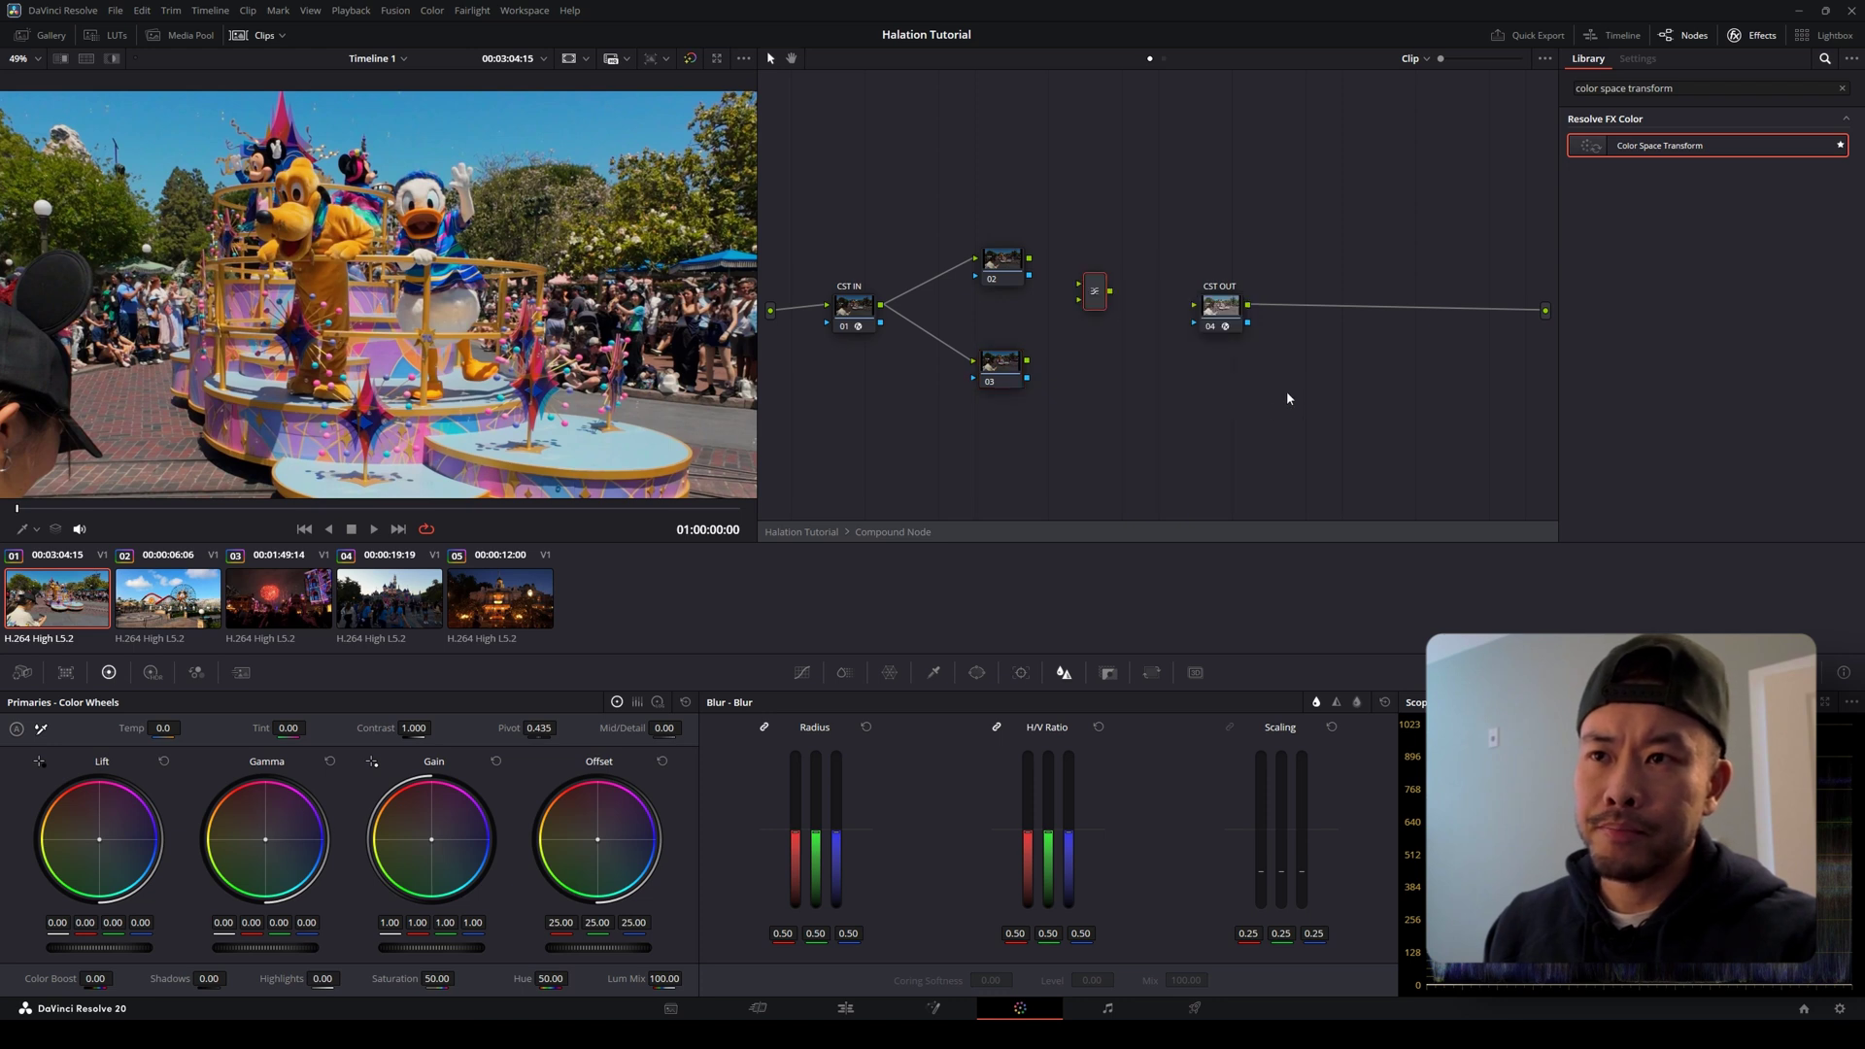
right_click(1099, 311)
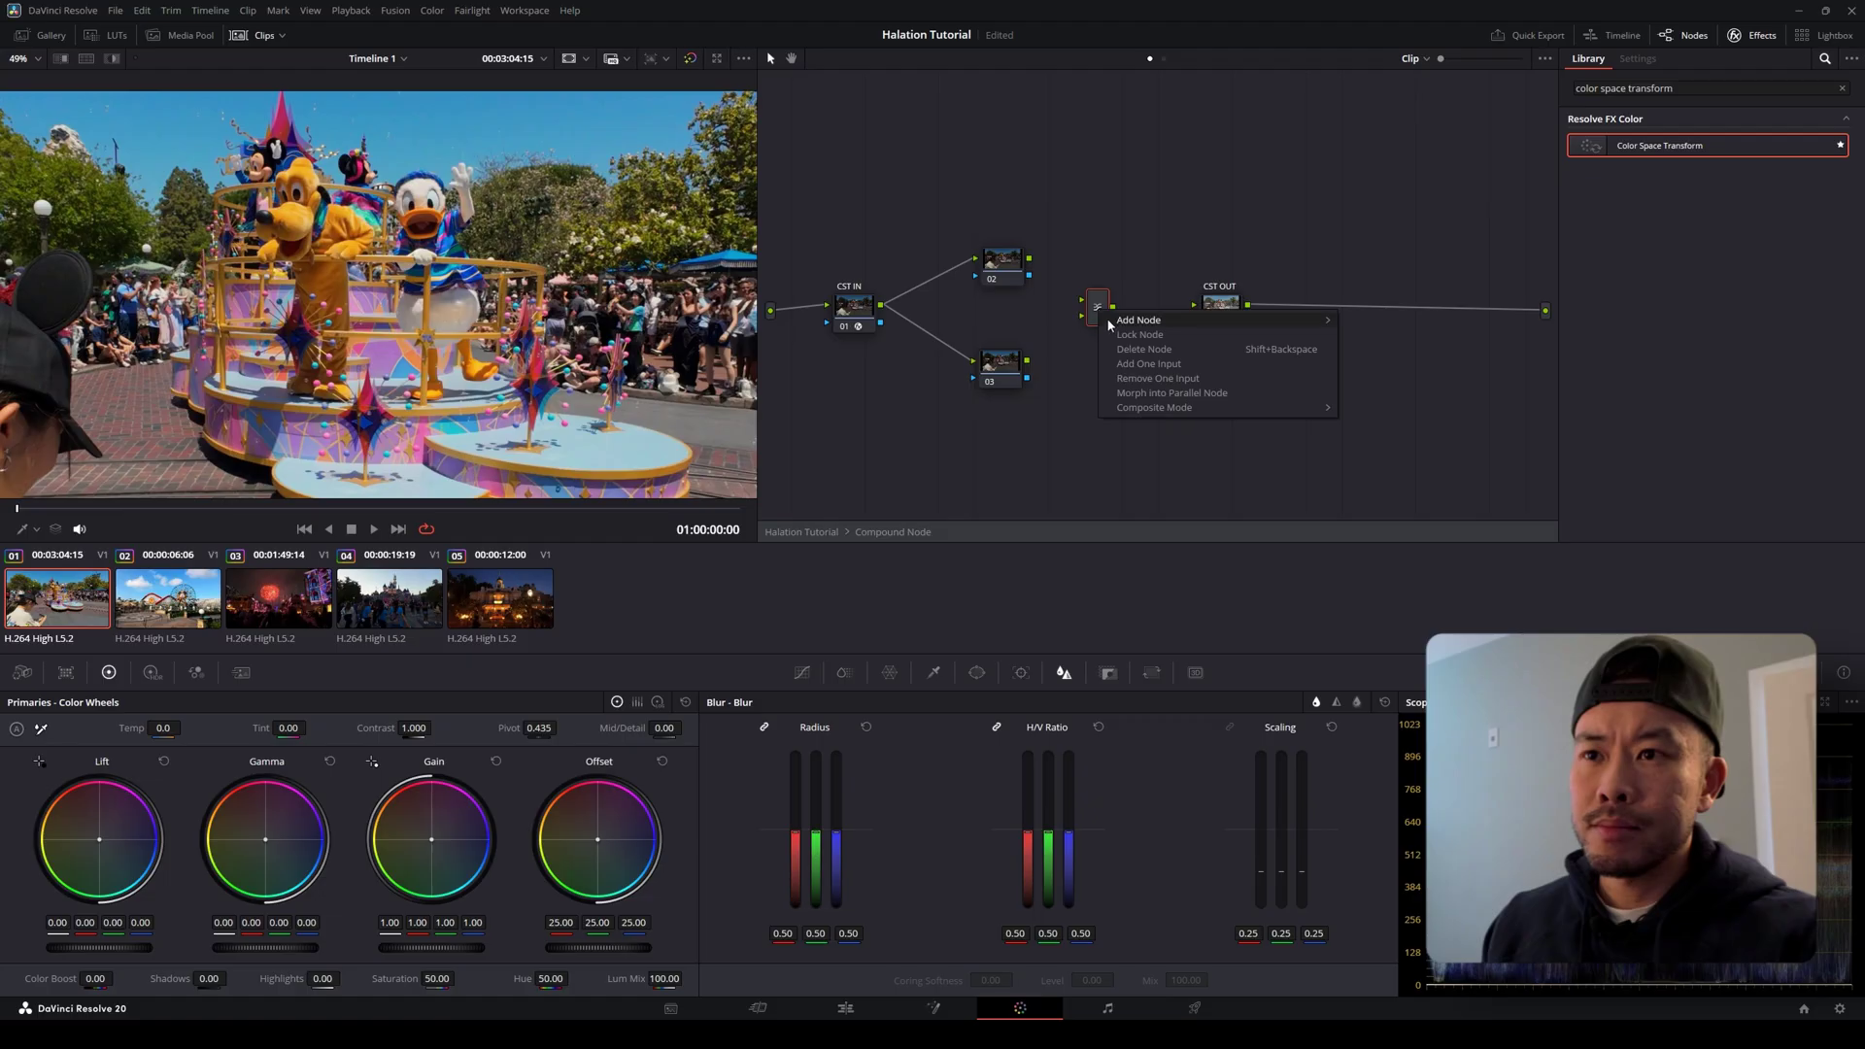
mouse_move(1132, 409)
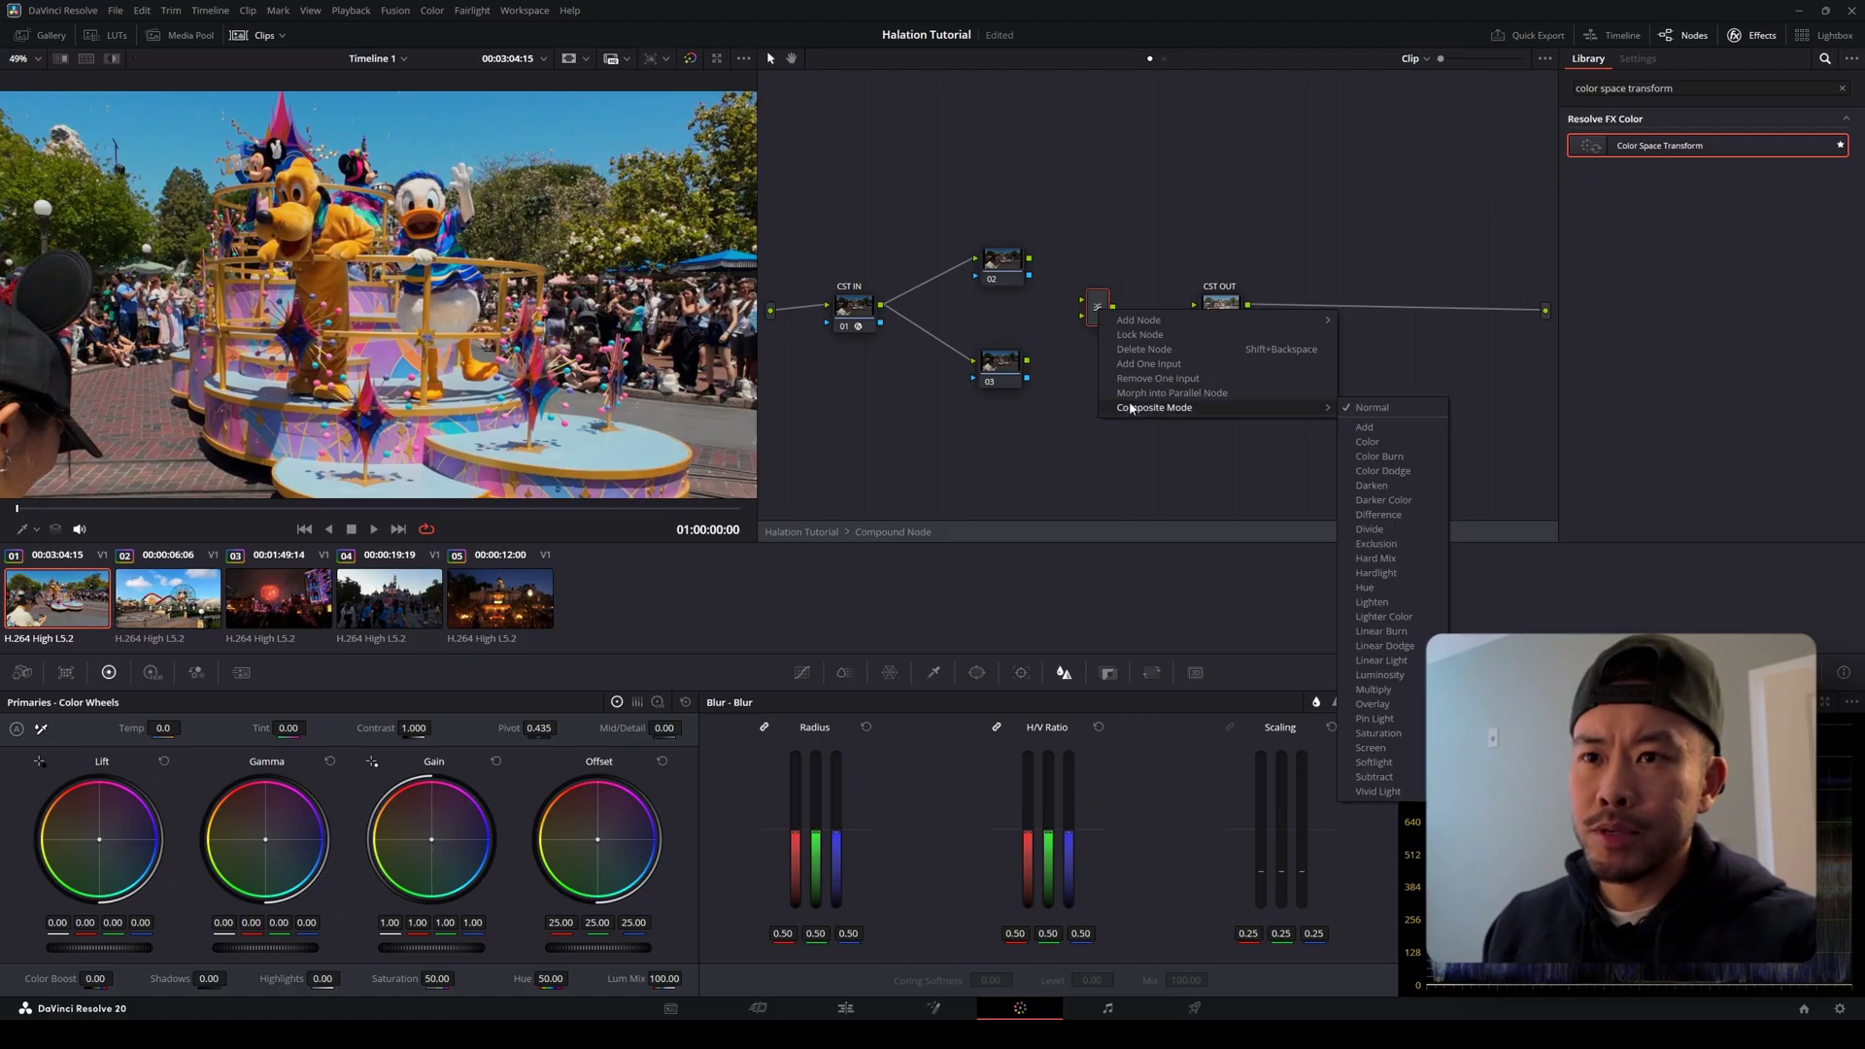
left_click(1361, 430)
left_click_drag(1104, 319, 1116, 324)
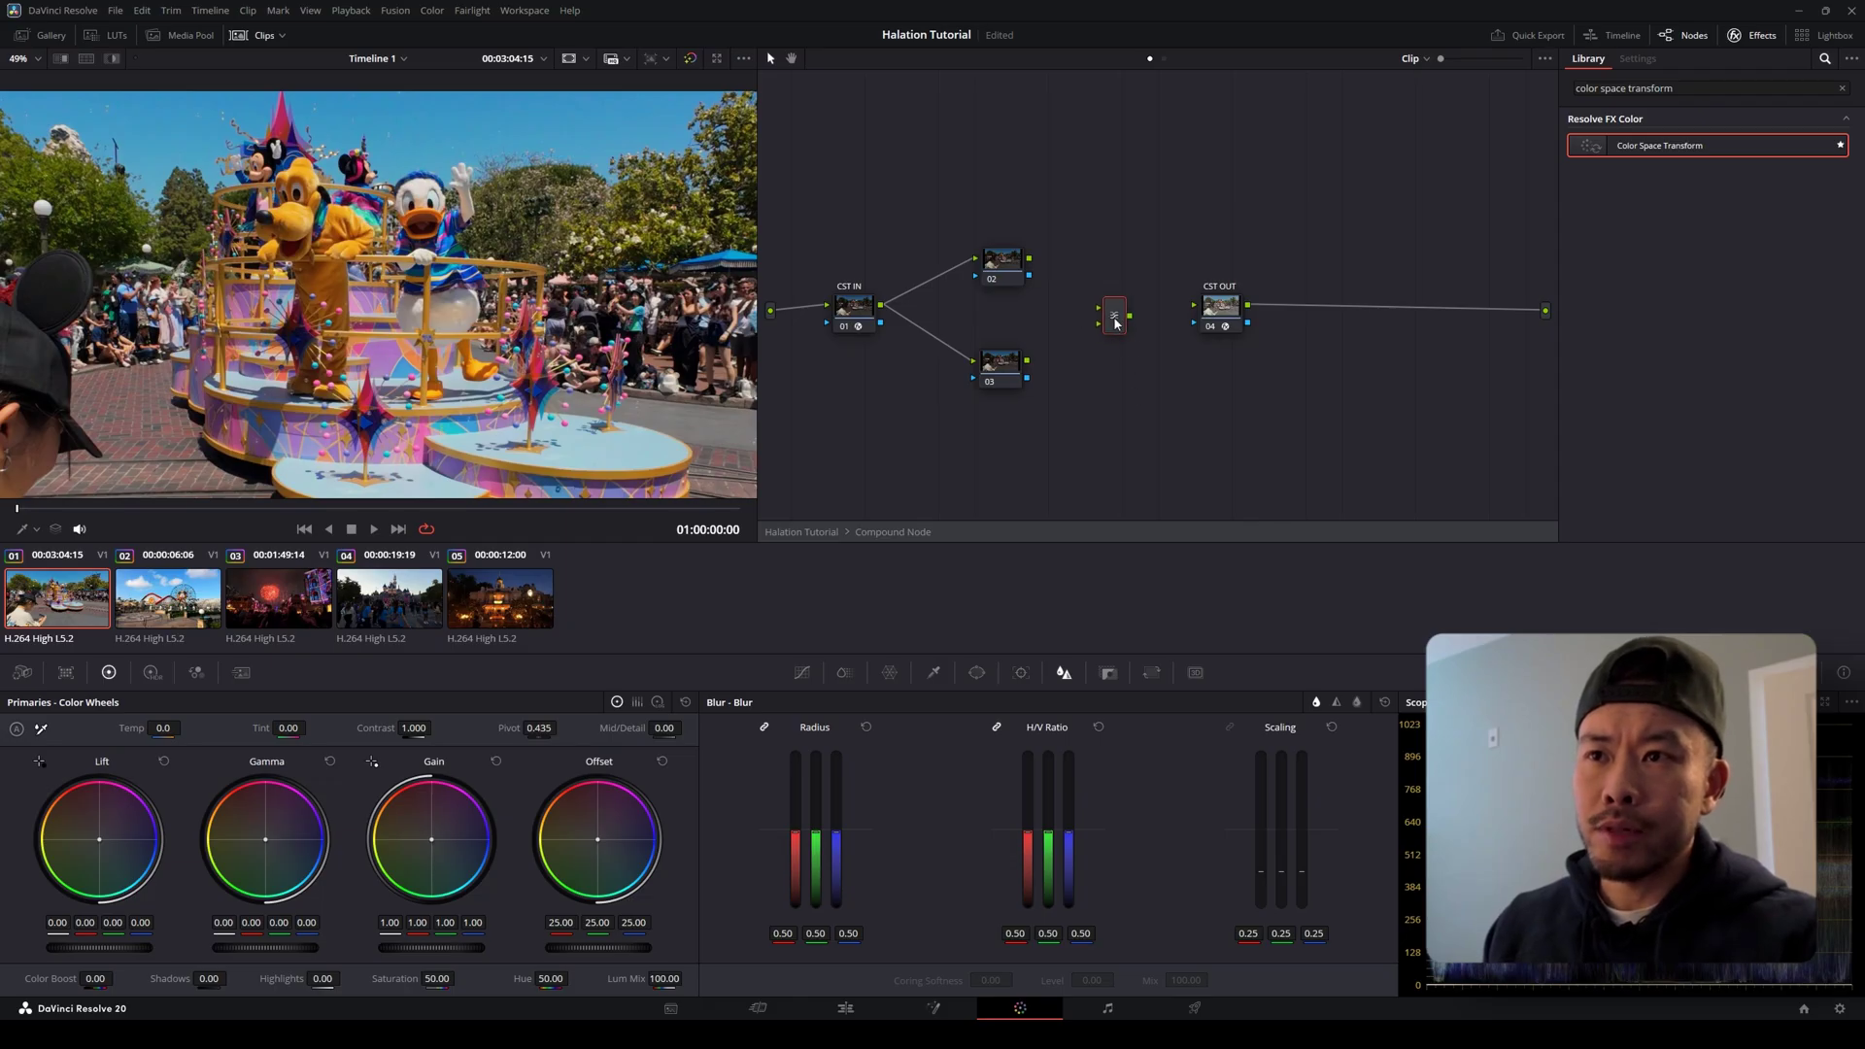
Connect the Layer Mixer's output to CST OUT, and feed node 02 into its upper input and node 03 into its lower input.
left_click_drag(1131, 320, 1196, 309)
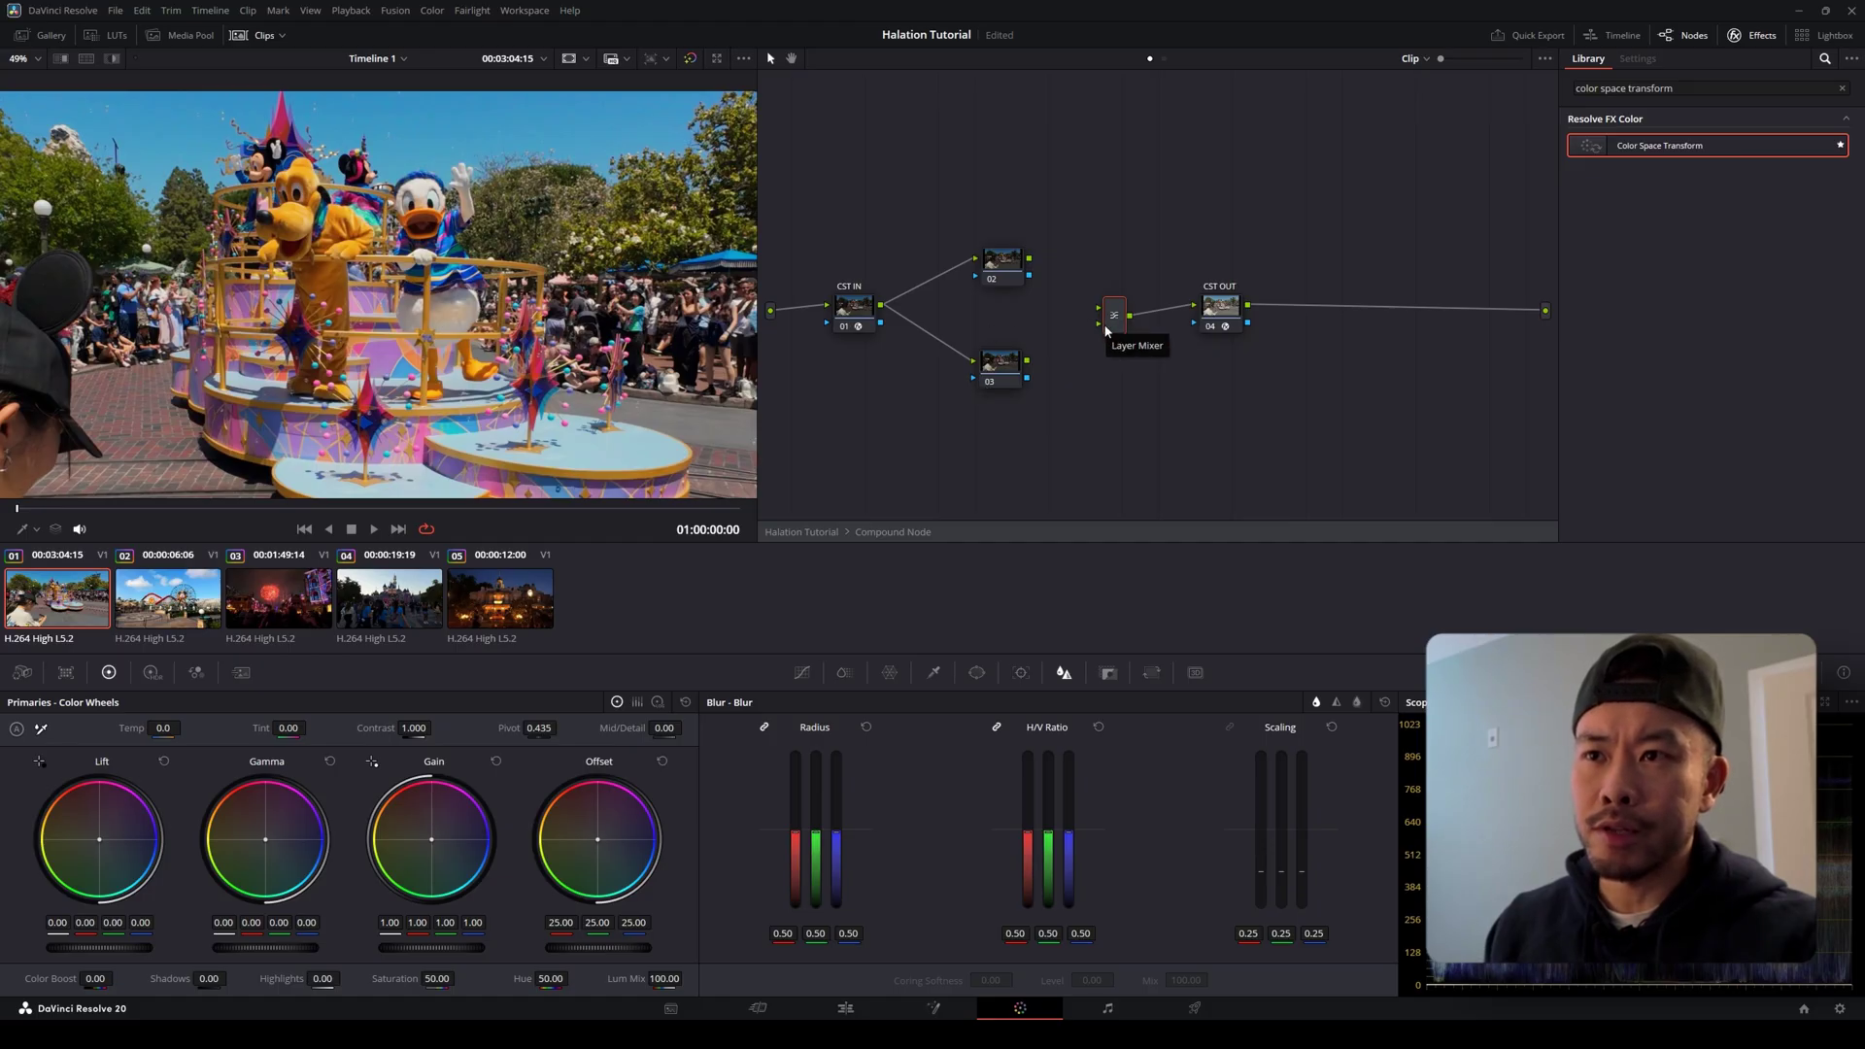
left_click_drag(1030, 259, 1099, 312)
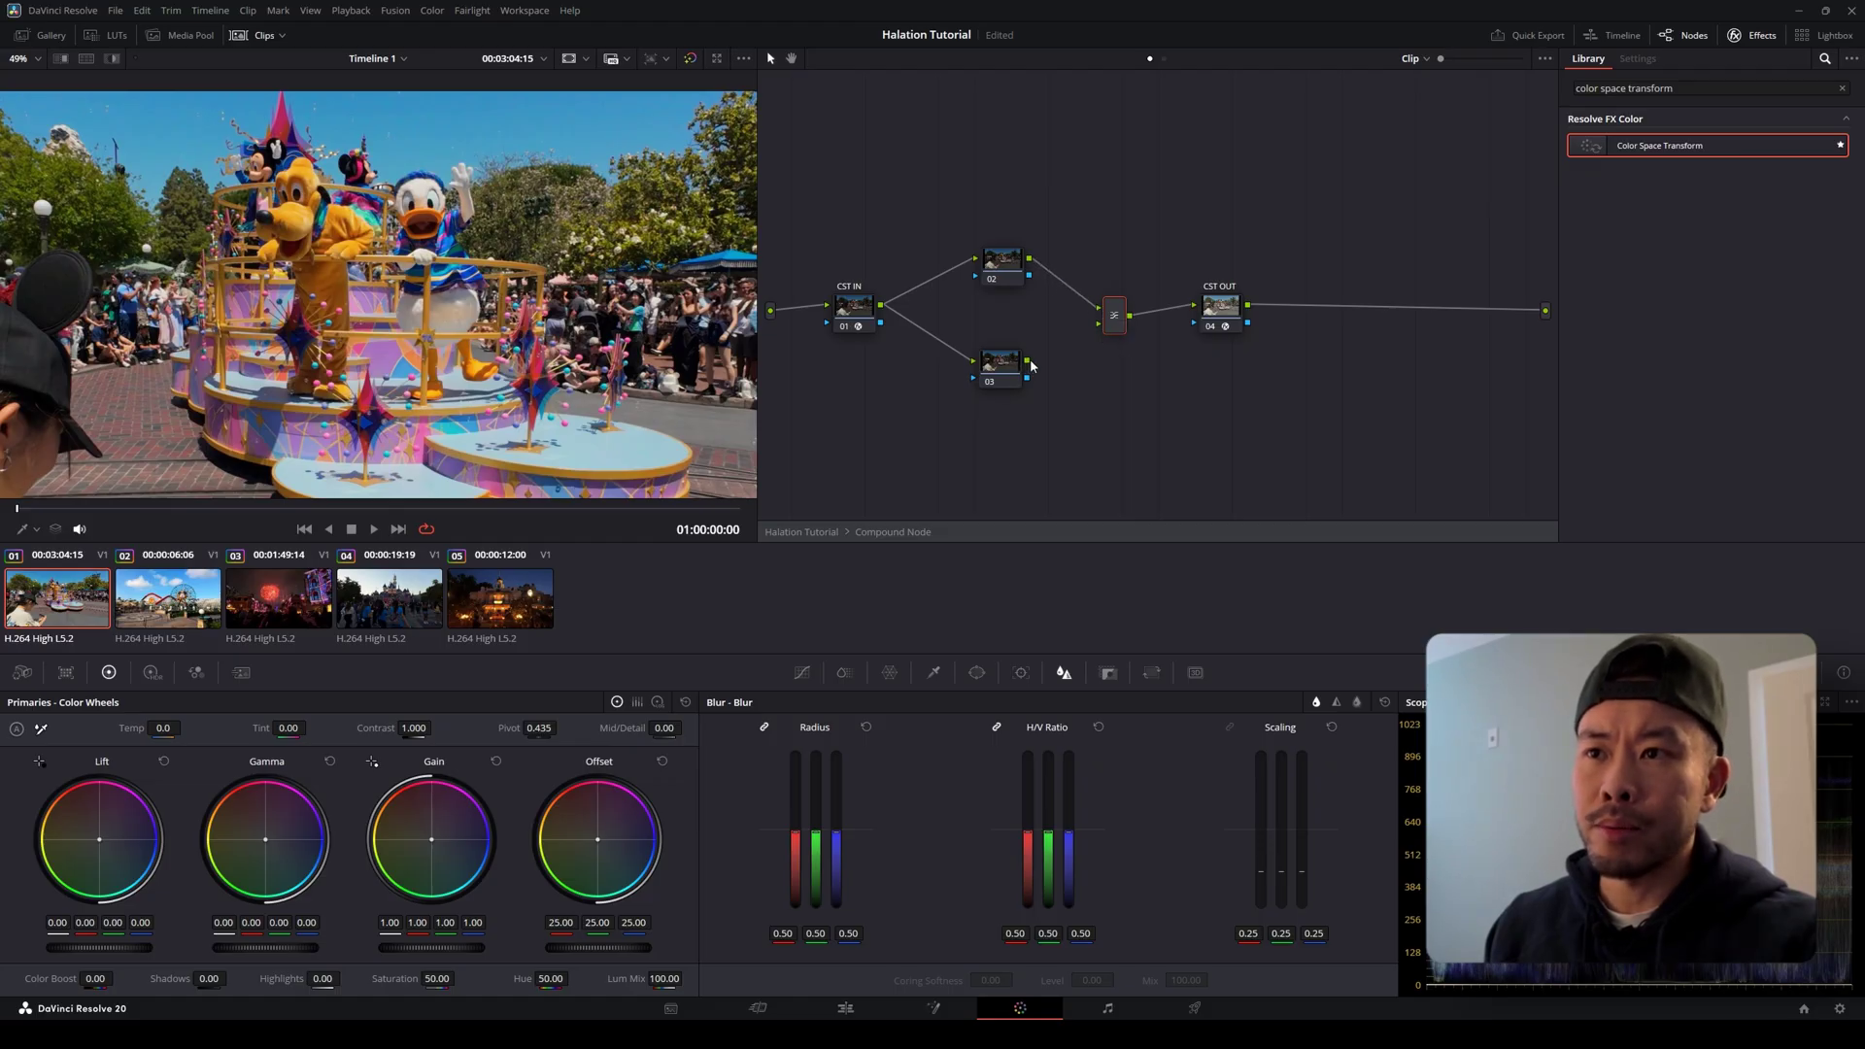
left_click_drag(1028, 361, 1105, 327)
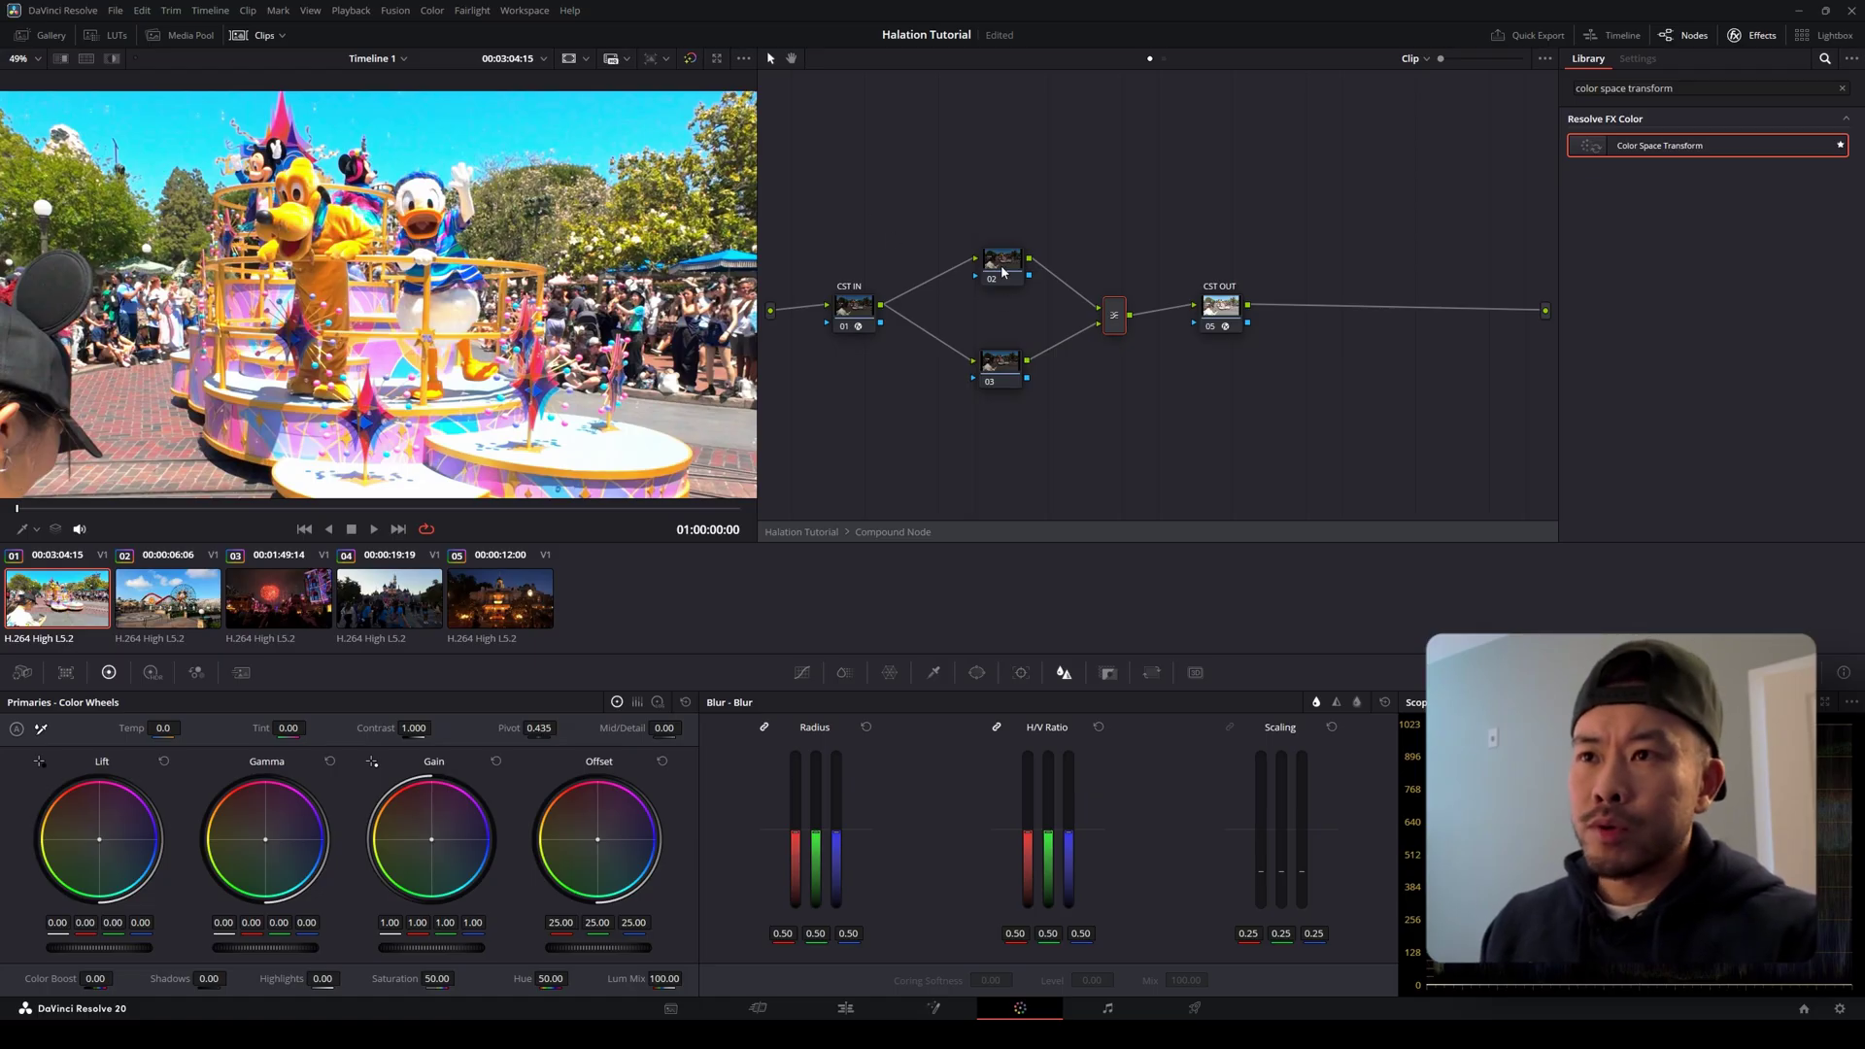
Move node 02 higher and node 03 lower to space the two parallel branches farther apart.
left_click_drag(1004, 272, 999, 237)
left_click_drag(1004, 381, 1006, 394)
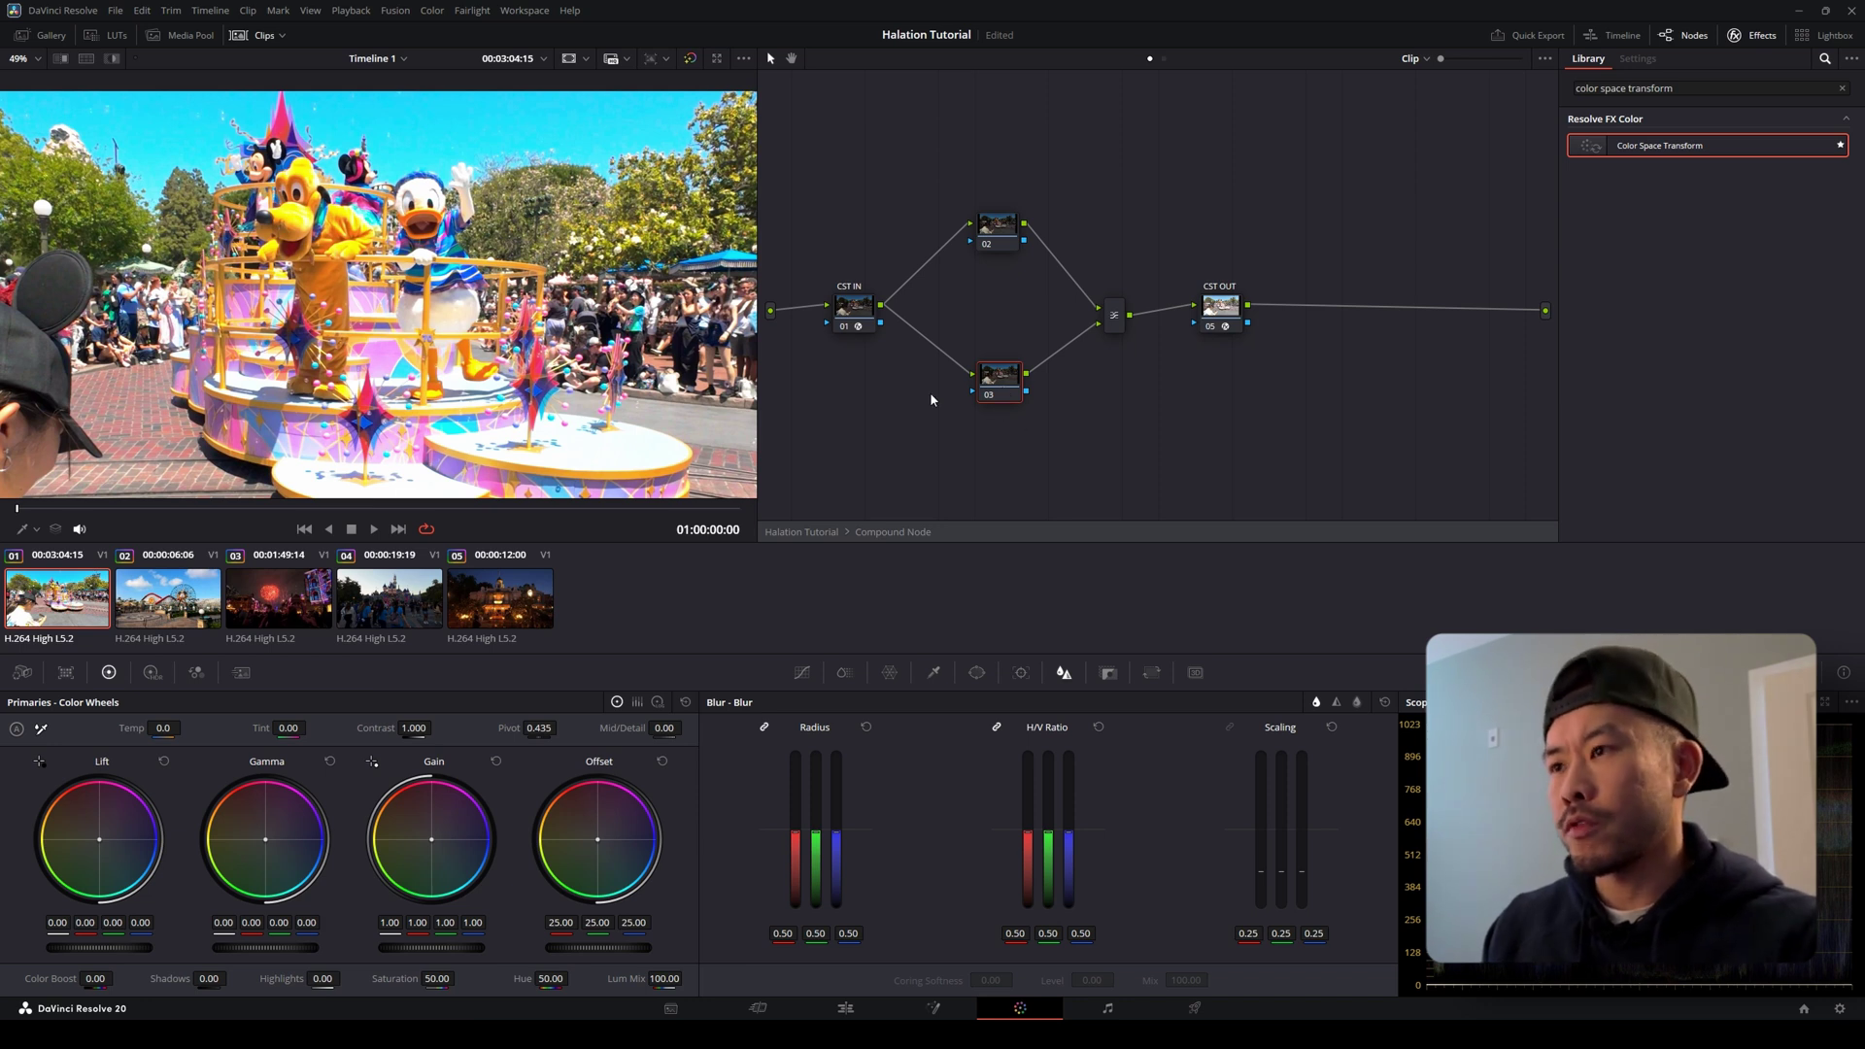
left_click_drag(1002, 391, 1000, 396)
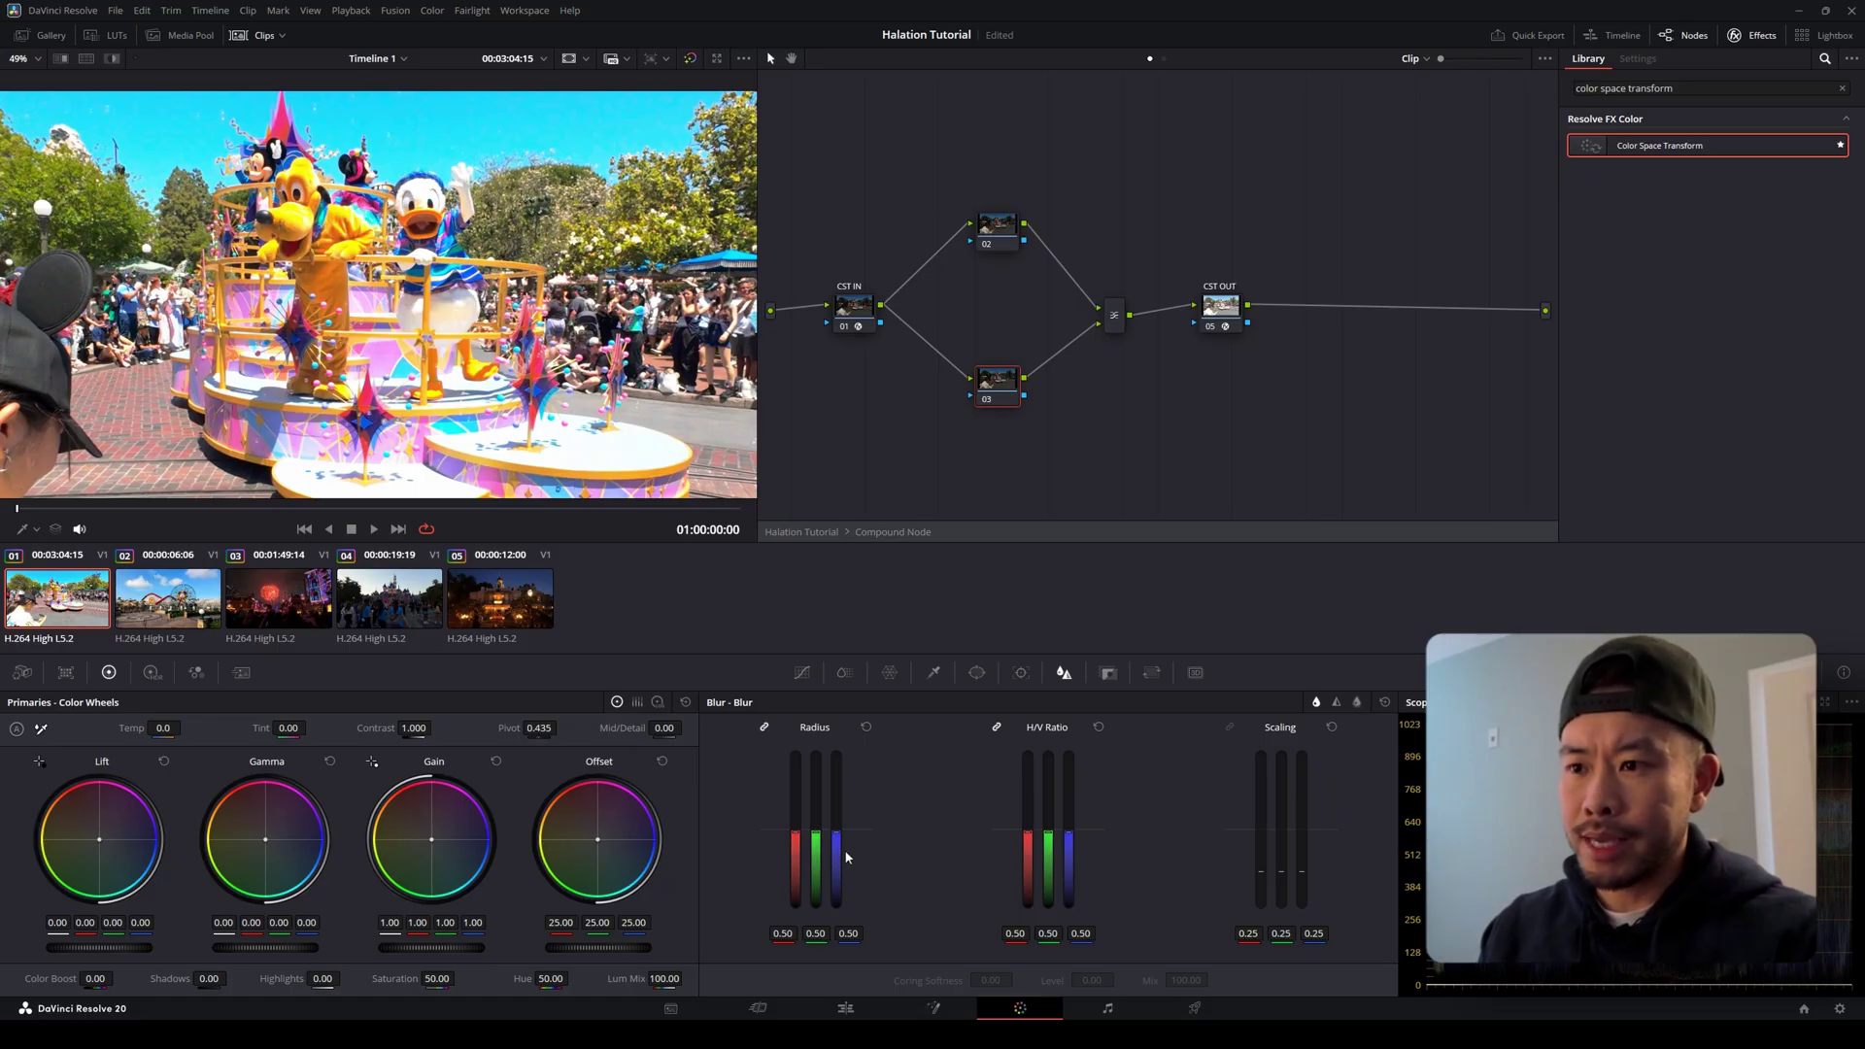
Try raising node 03's blur radius on all three linked channels to 0.92, and reset it.
left_click_drag(793, 835, 794, 778)
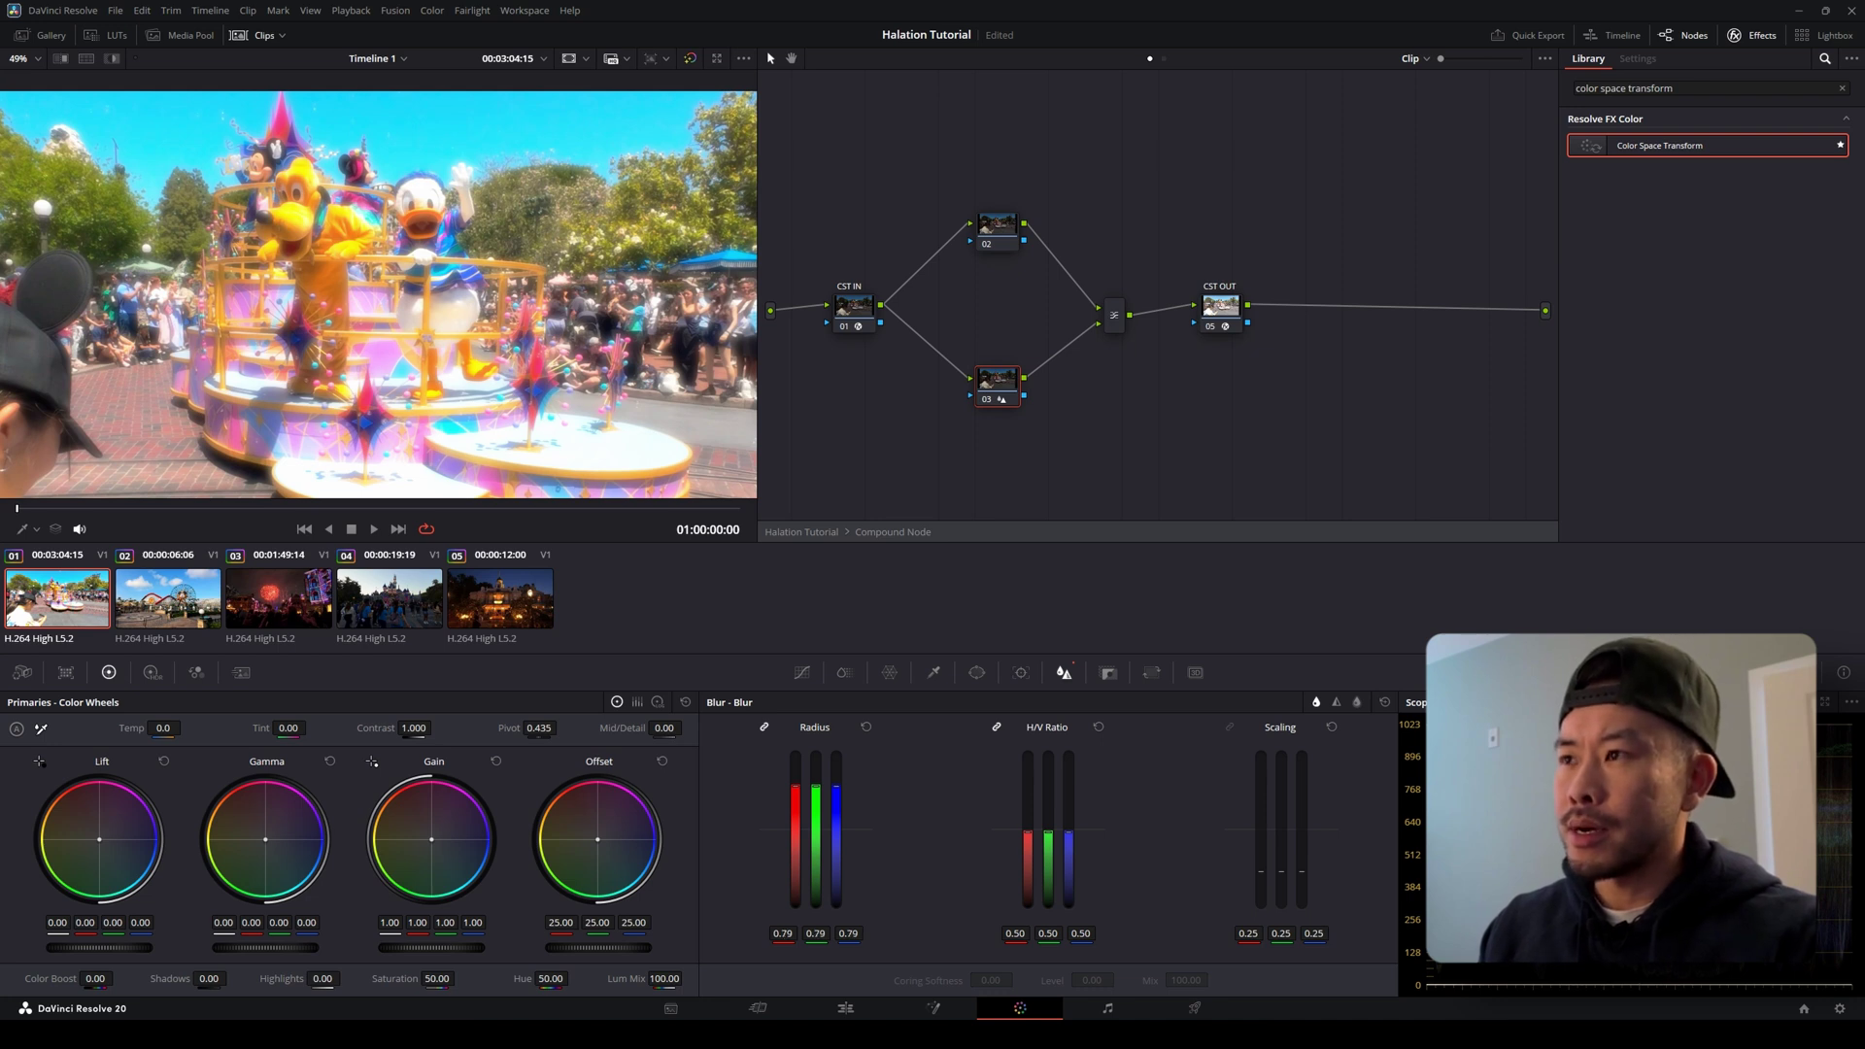
mouse_move(793, 785)
left_mouse_down()
mouse_move(794, 816)
mouse_move(794, 787)
left_mouse_up()
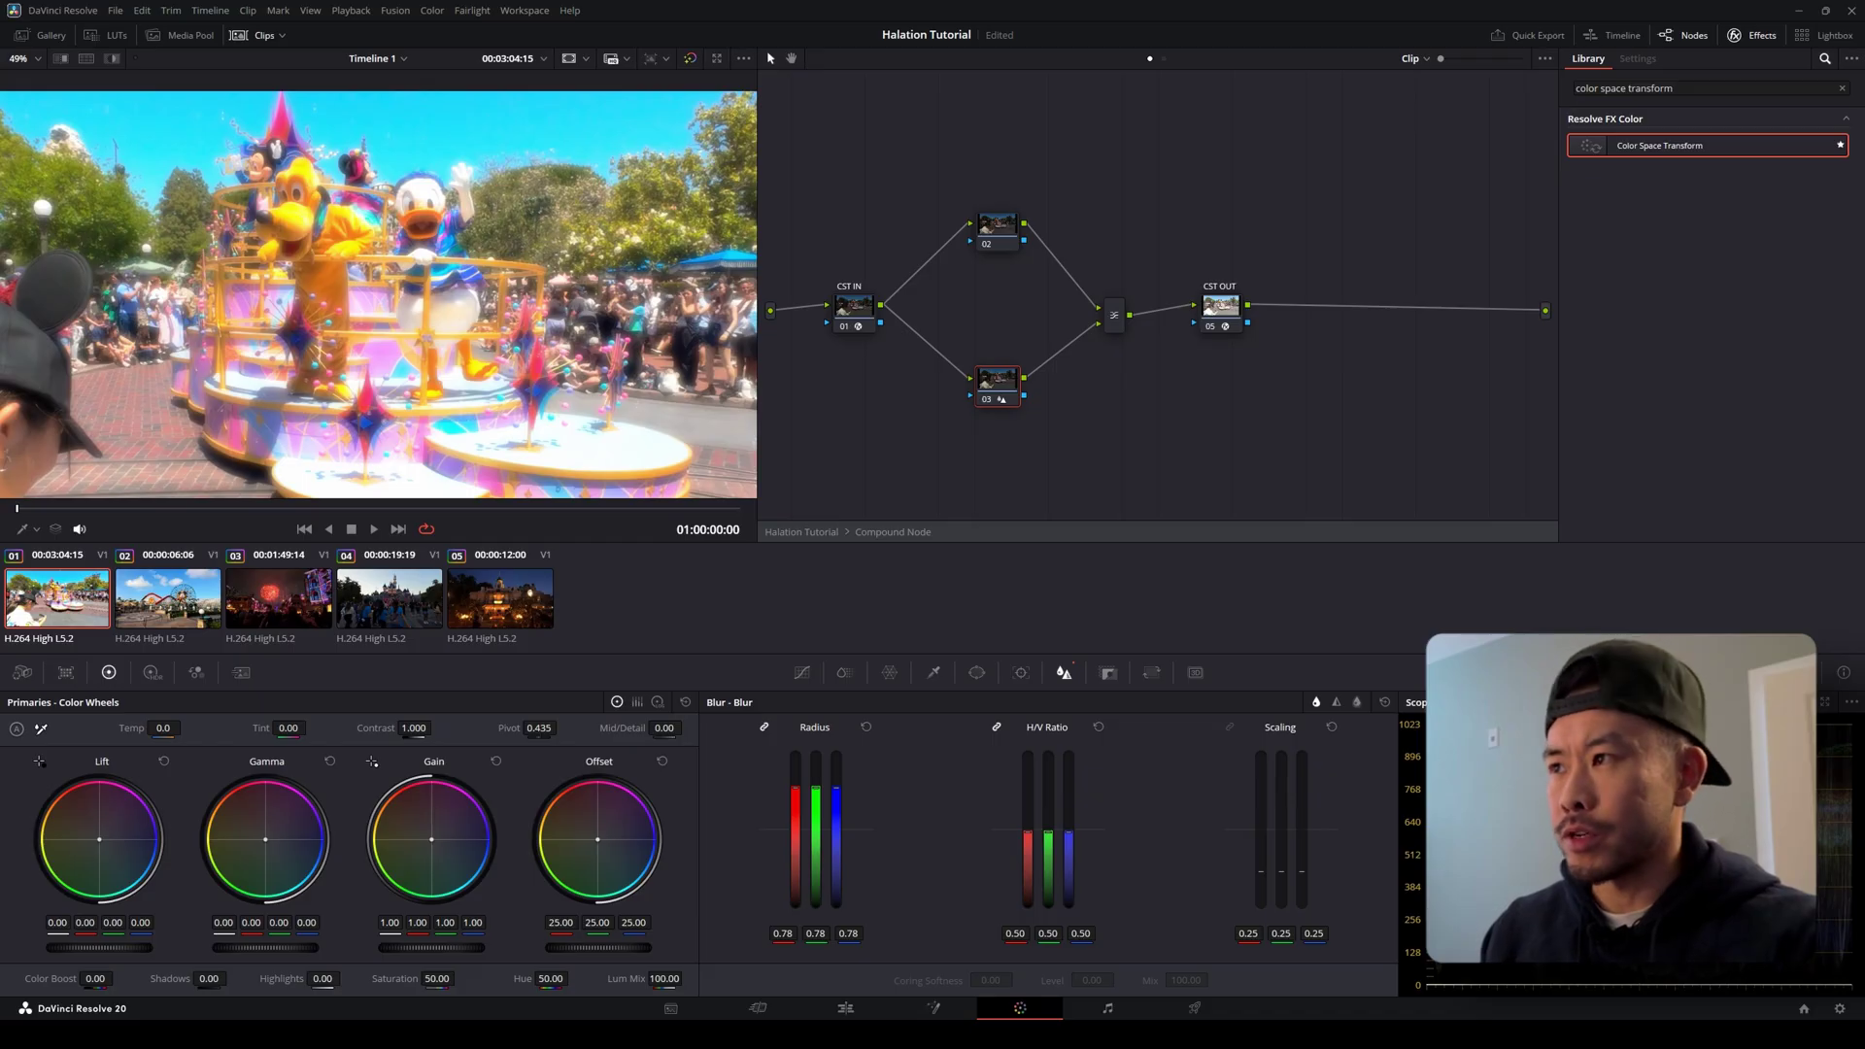
left_click_drag(794, 786, 794, 761)
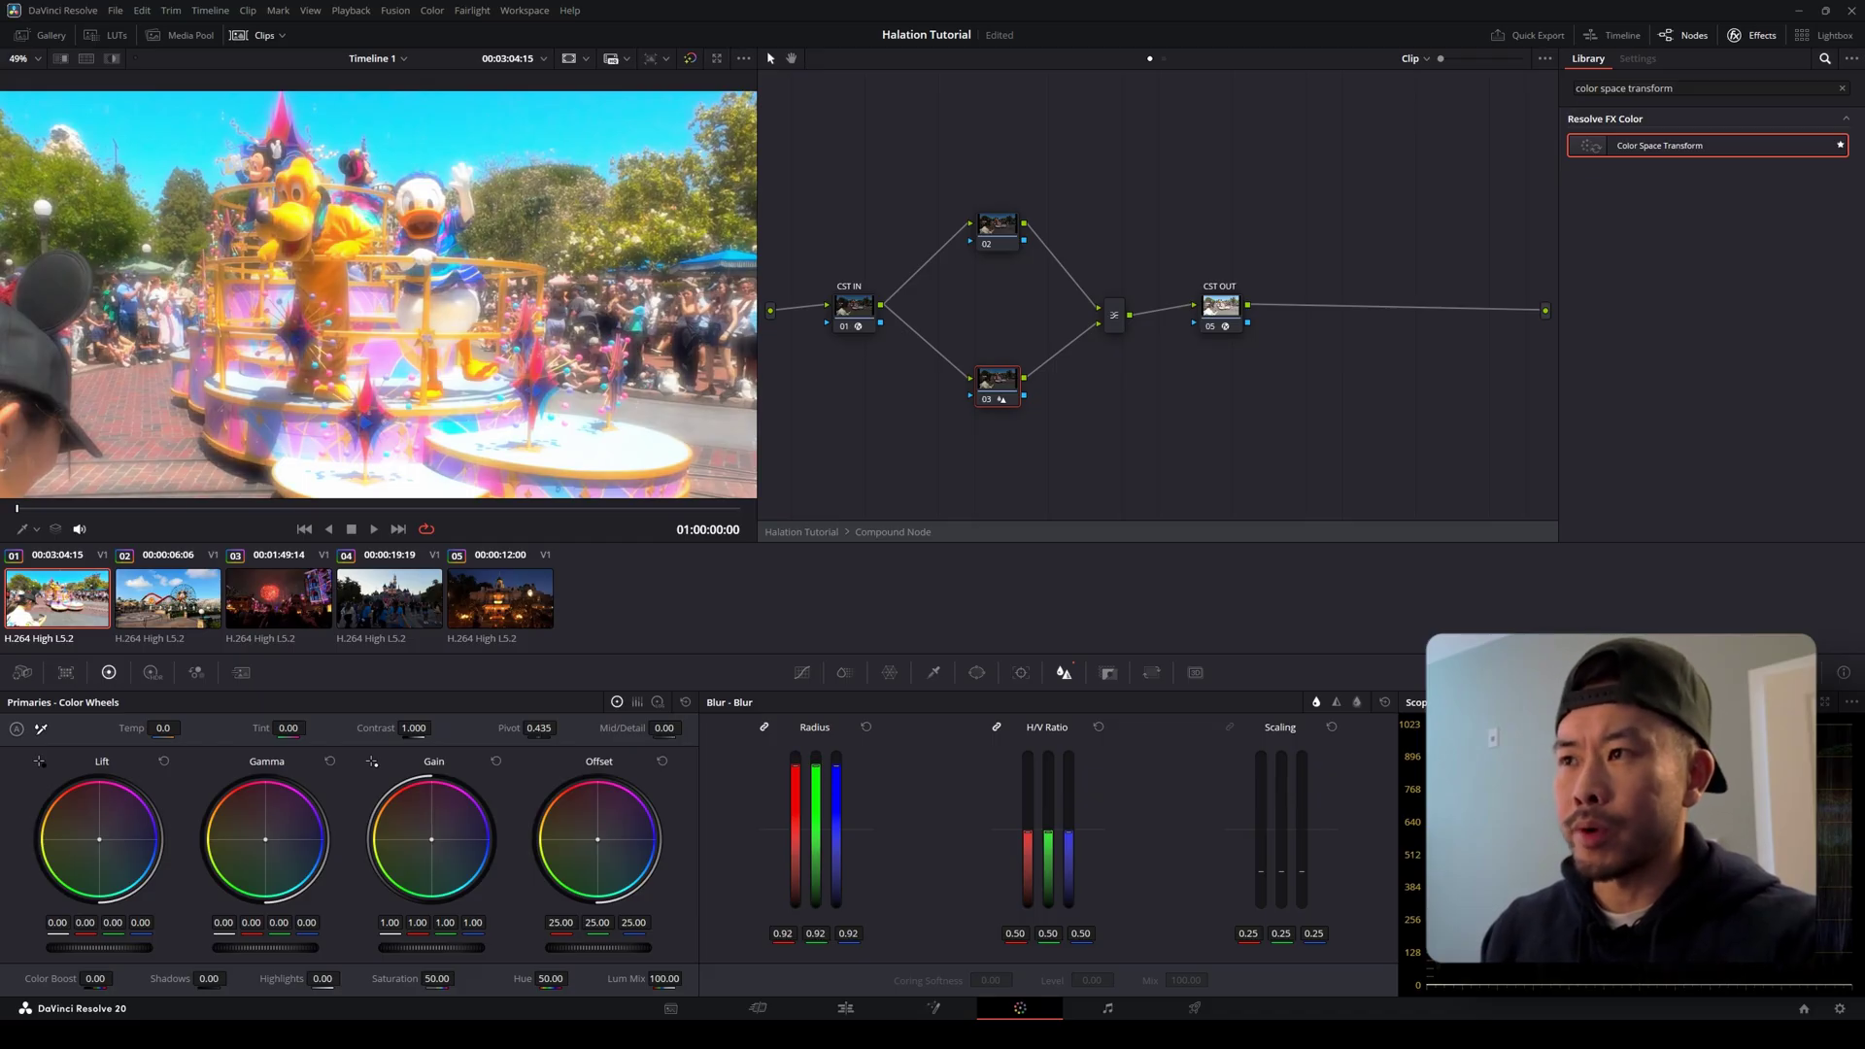
left_click(866, 727)
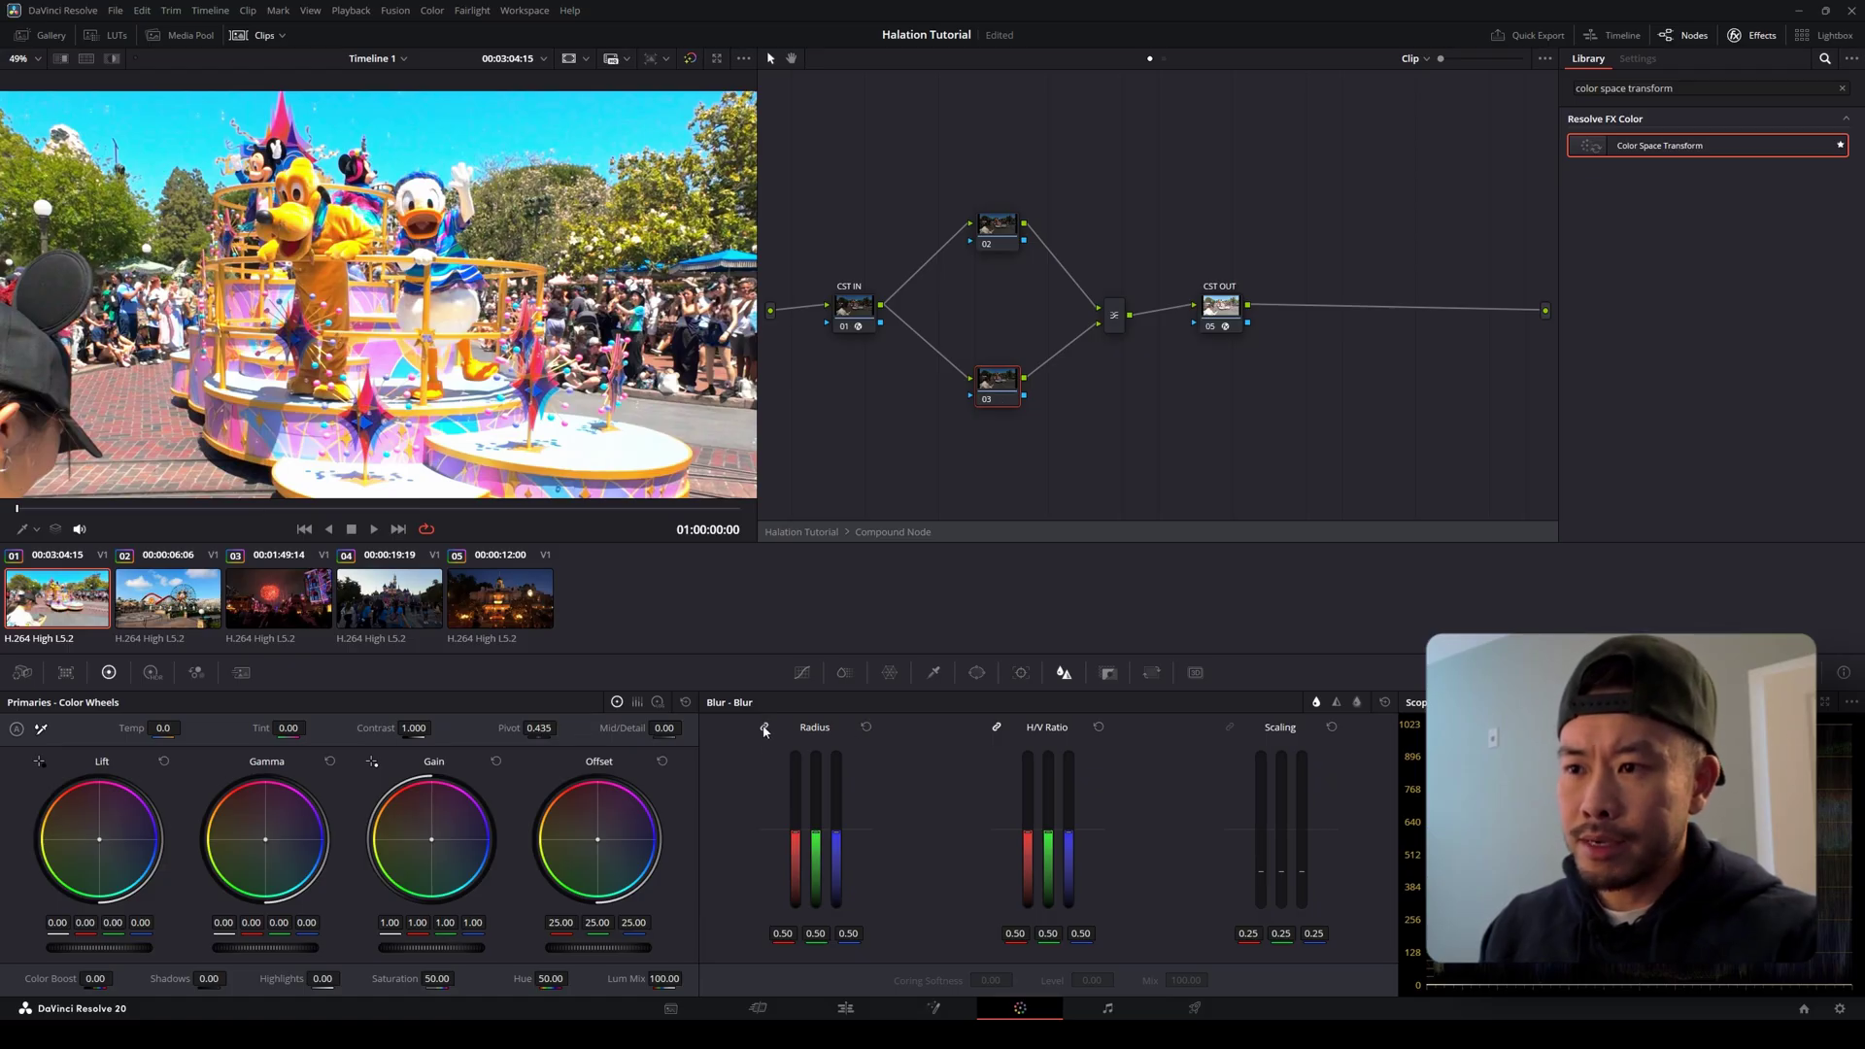
Unlink the red, green and blue channels of node 03's blur radius, and reset the radius.
left_click(765, 727)
left_click_drag(796, 832, 796, 823)
left_click(866, 728)
left_click(764, 728)
mouse_move(796, 841)
left_mouse_down()
mouse_move(796, 792)
mouse_move(796, 819)
left_mouse_up()
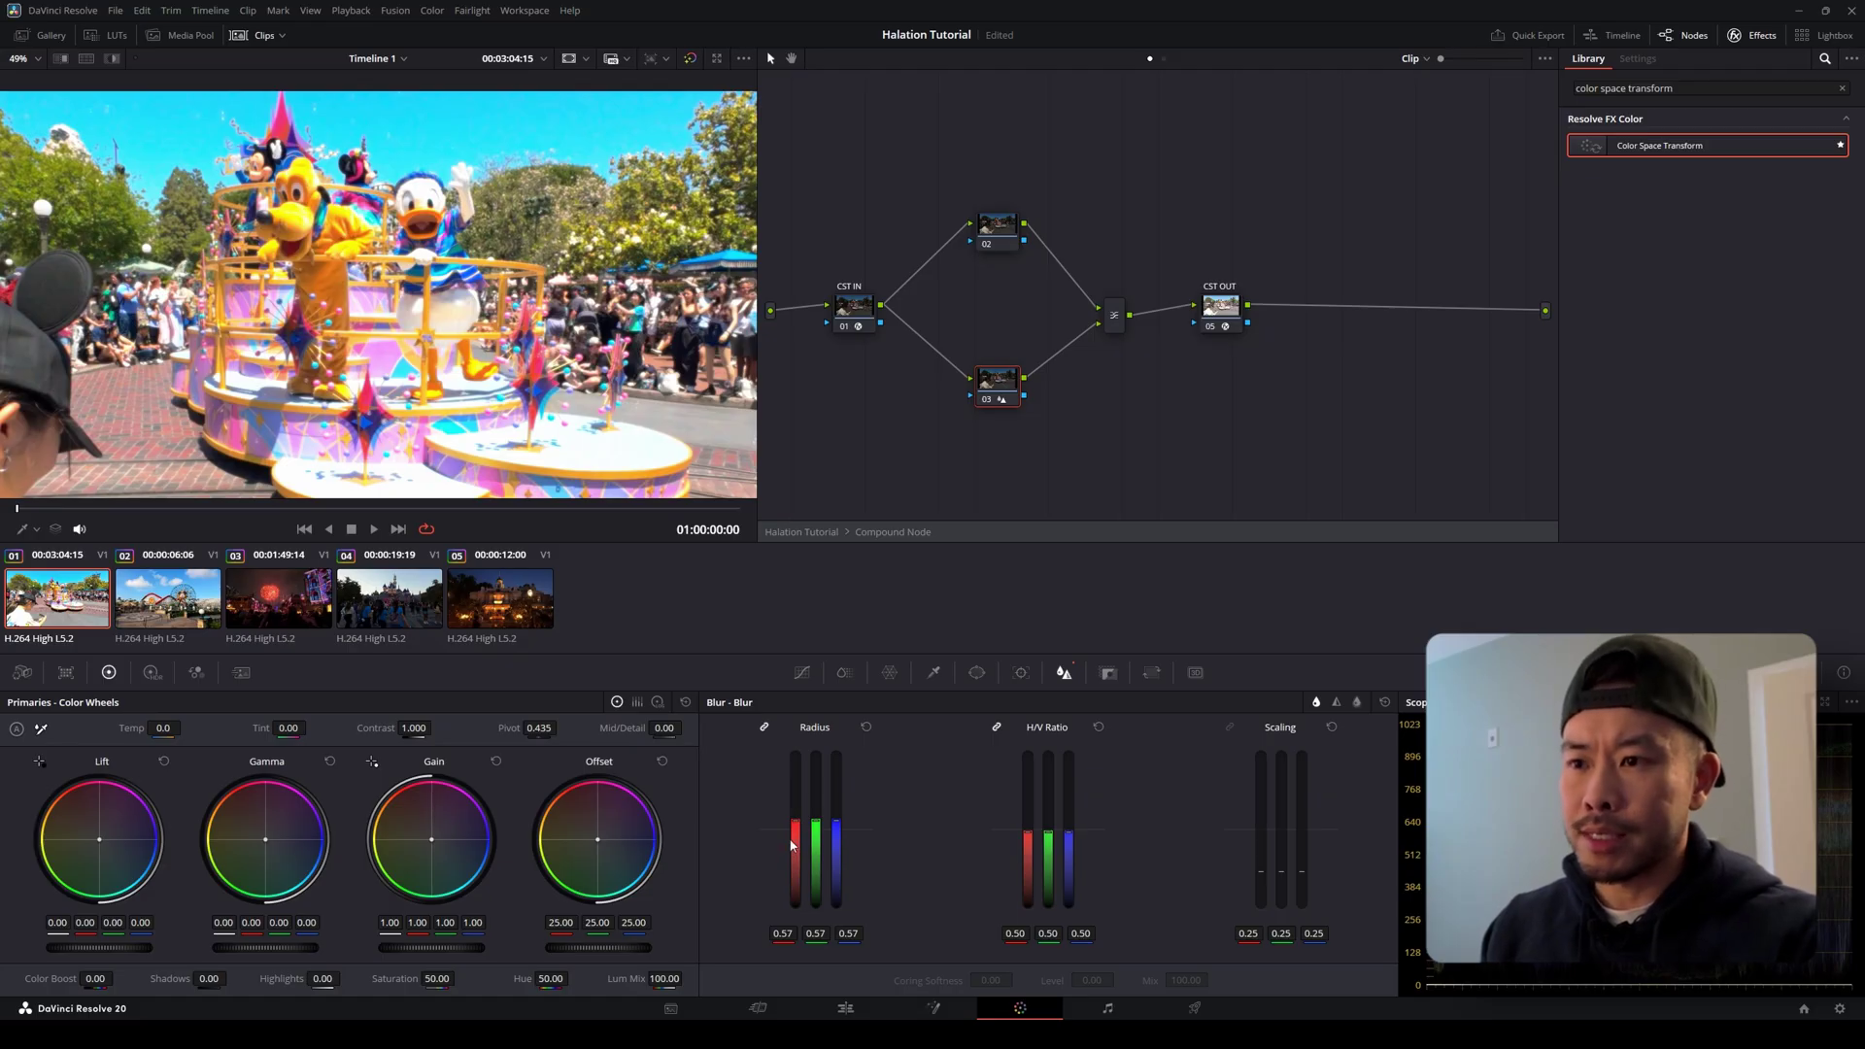
left_click(865, 728)
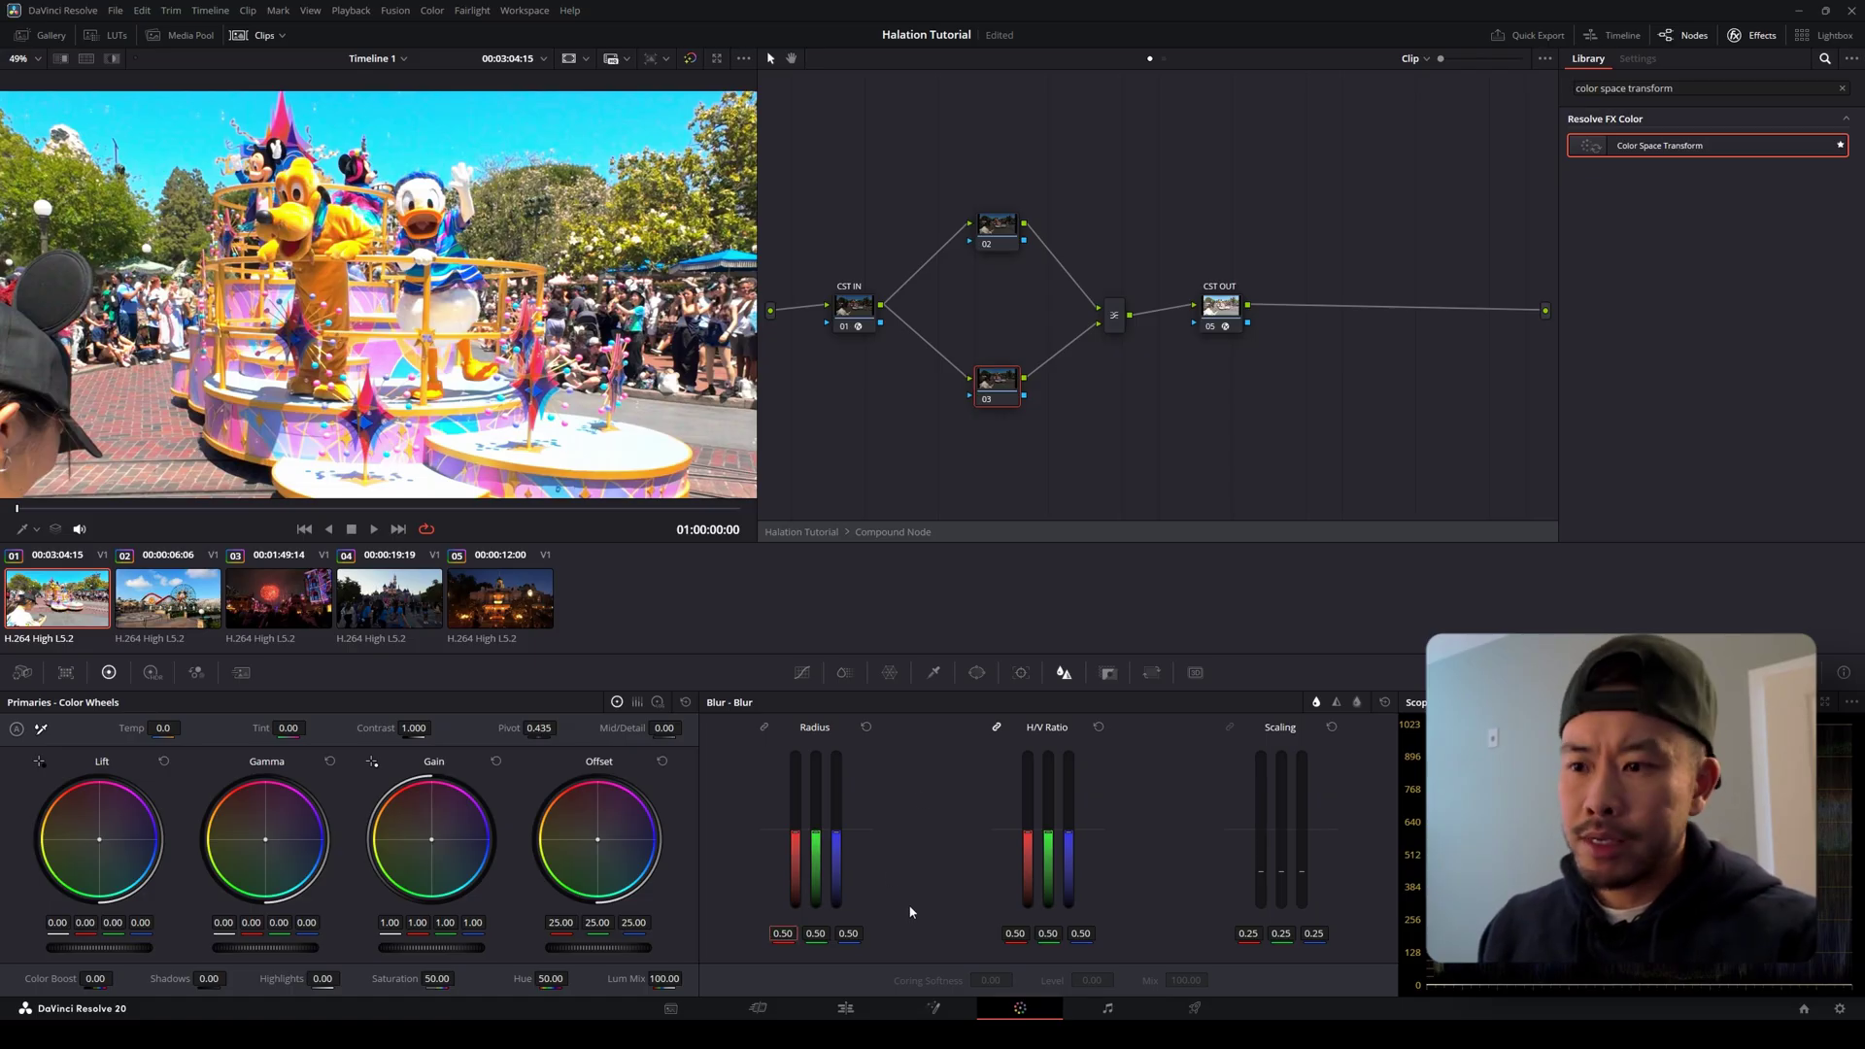
Set node 03's blur radius to 0.85 for red, 0.60 for green and 0.40 for blue.
double_click(784, 934)
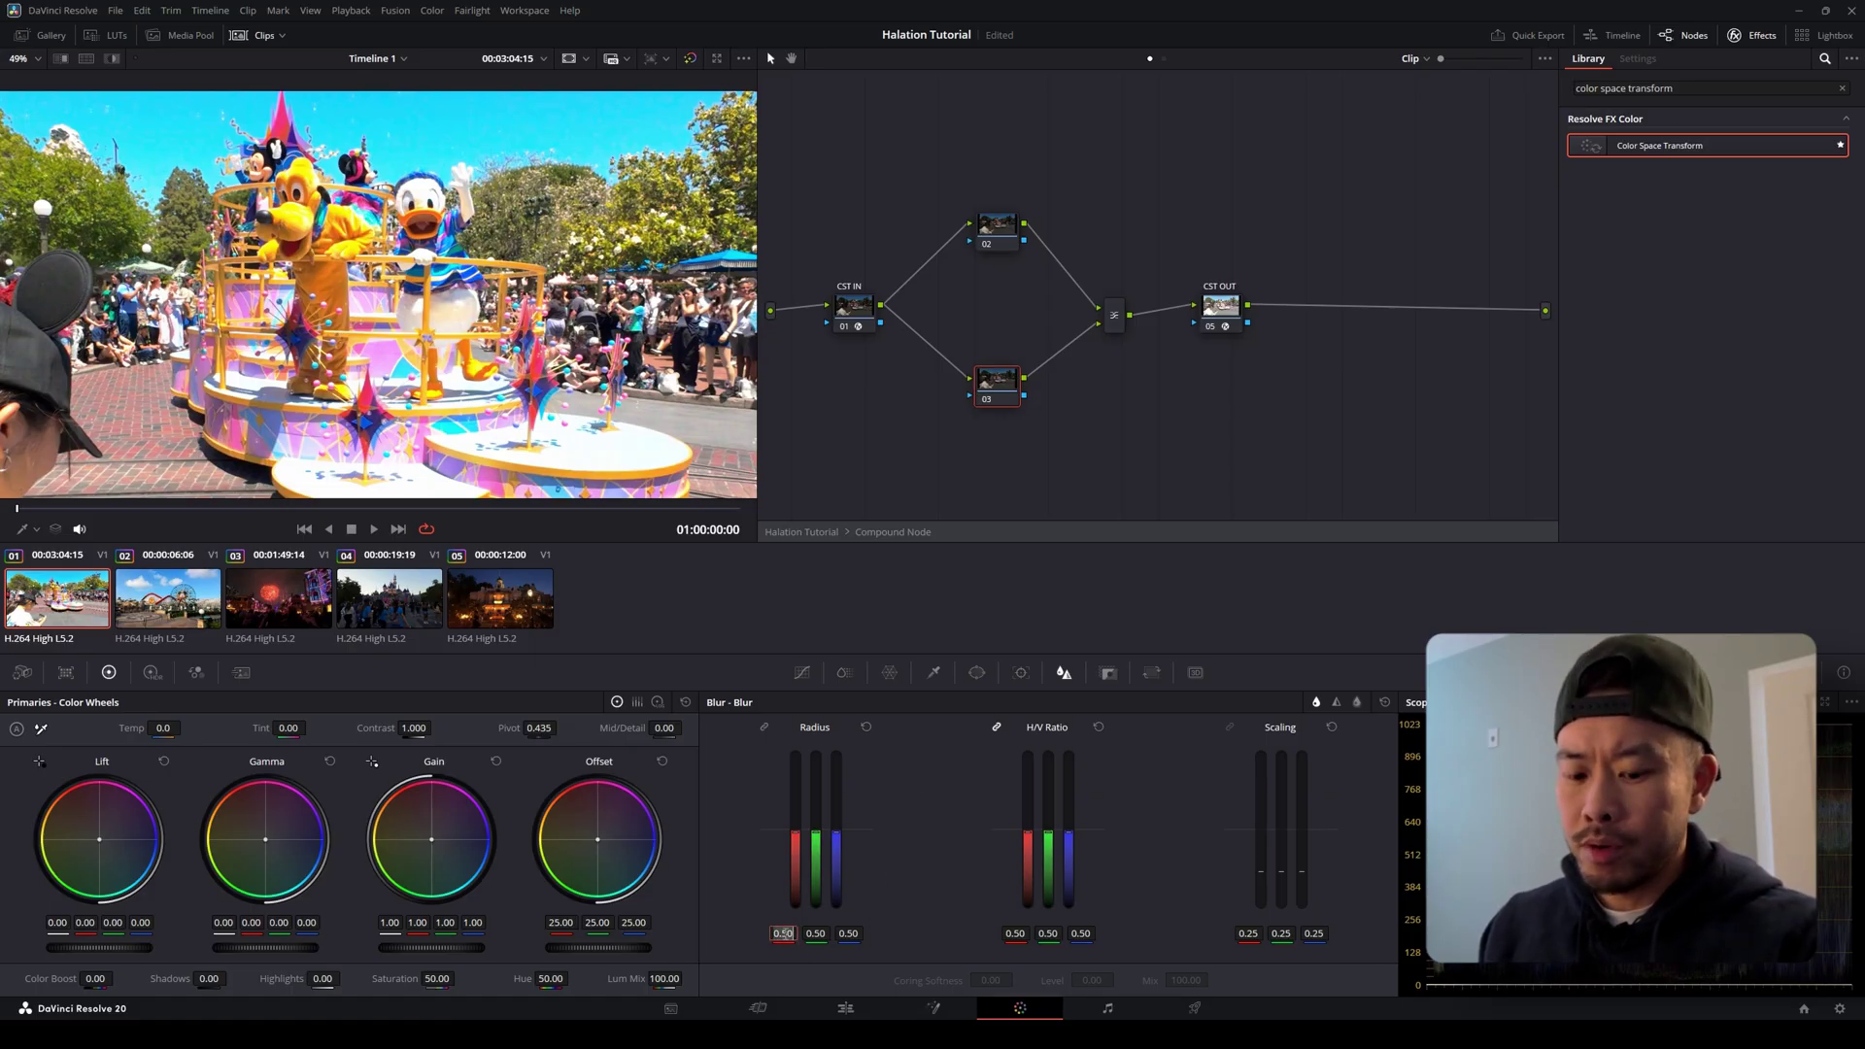
type(".83")
key("Return")
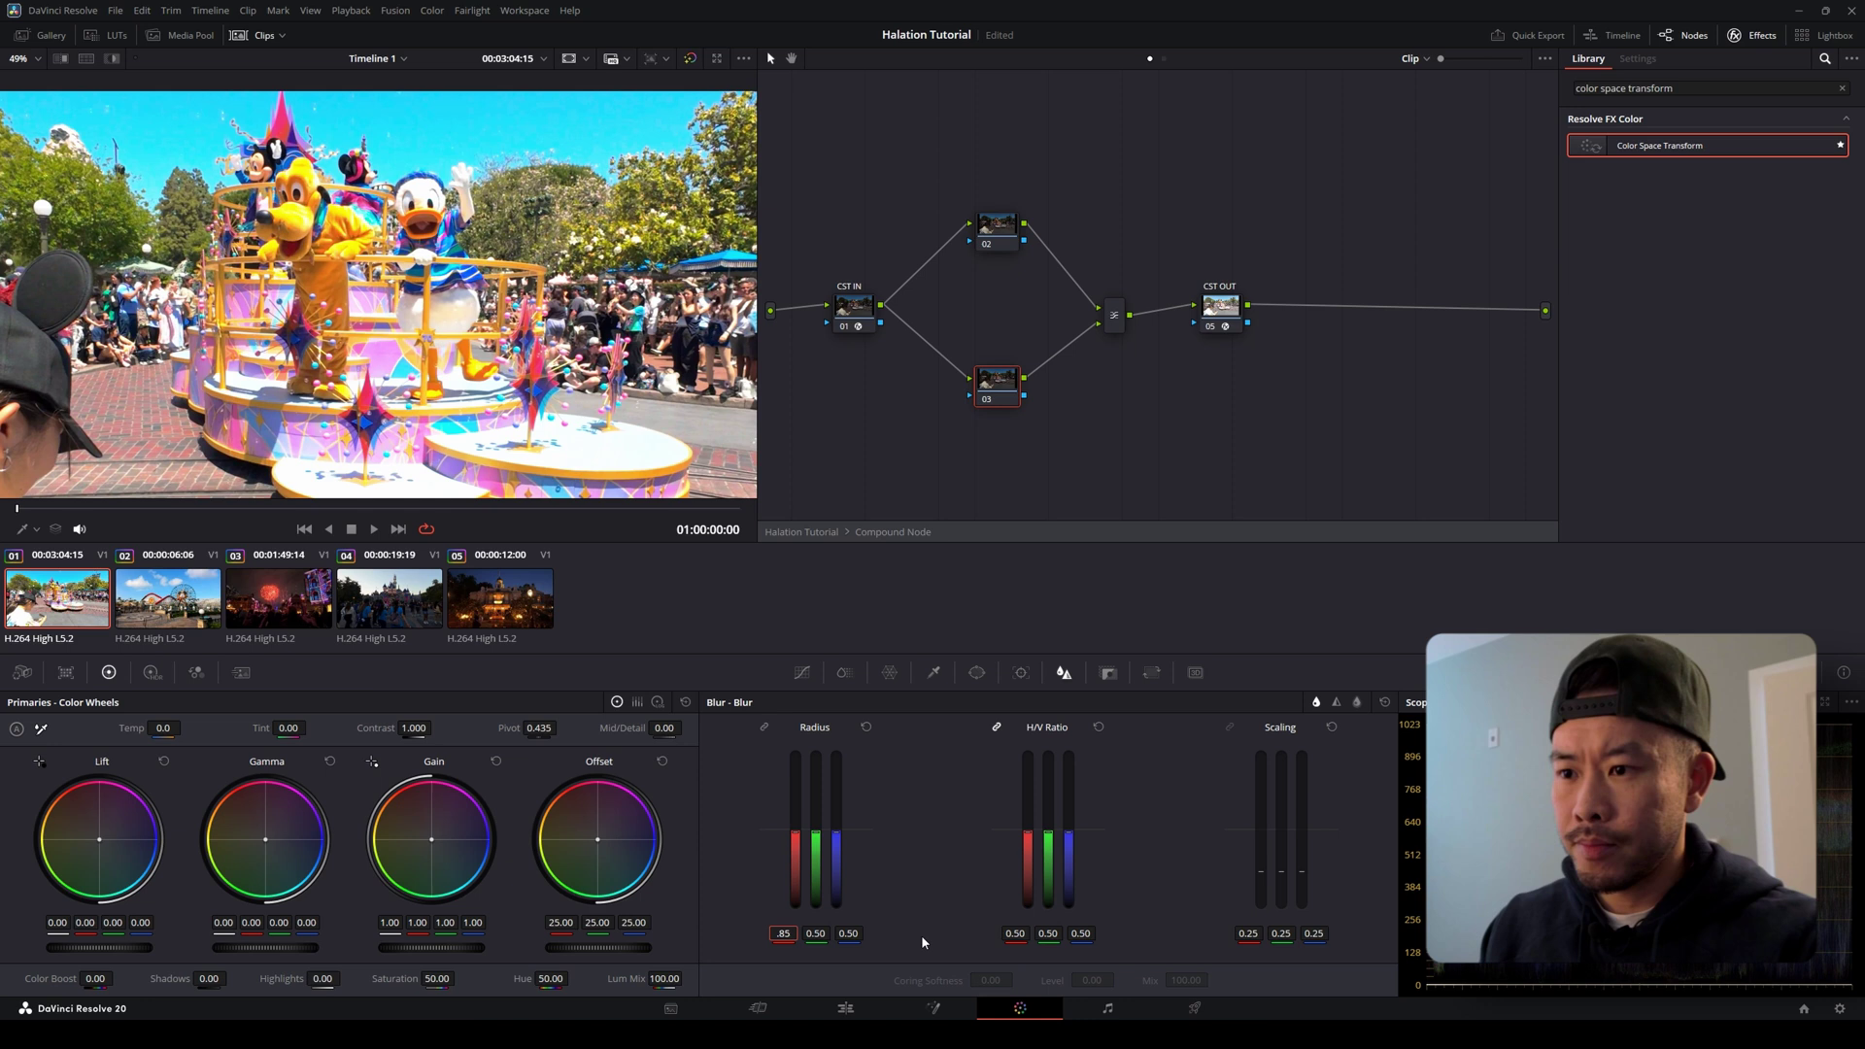
left_click(816, 933)
key("BackSpace")
type(".6")
key("Return")
left_click(848, 934)
key("BackSpace")
type(".4")
key("Return")
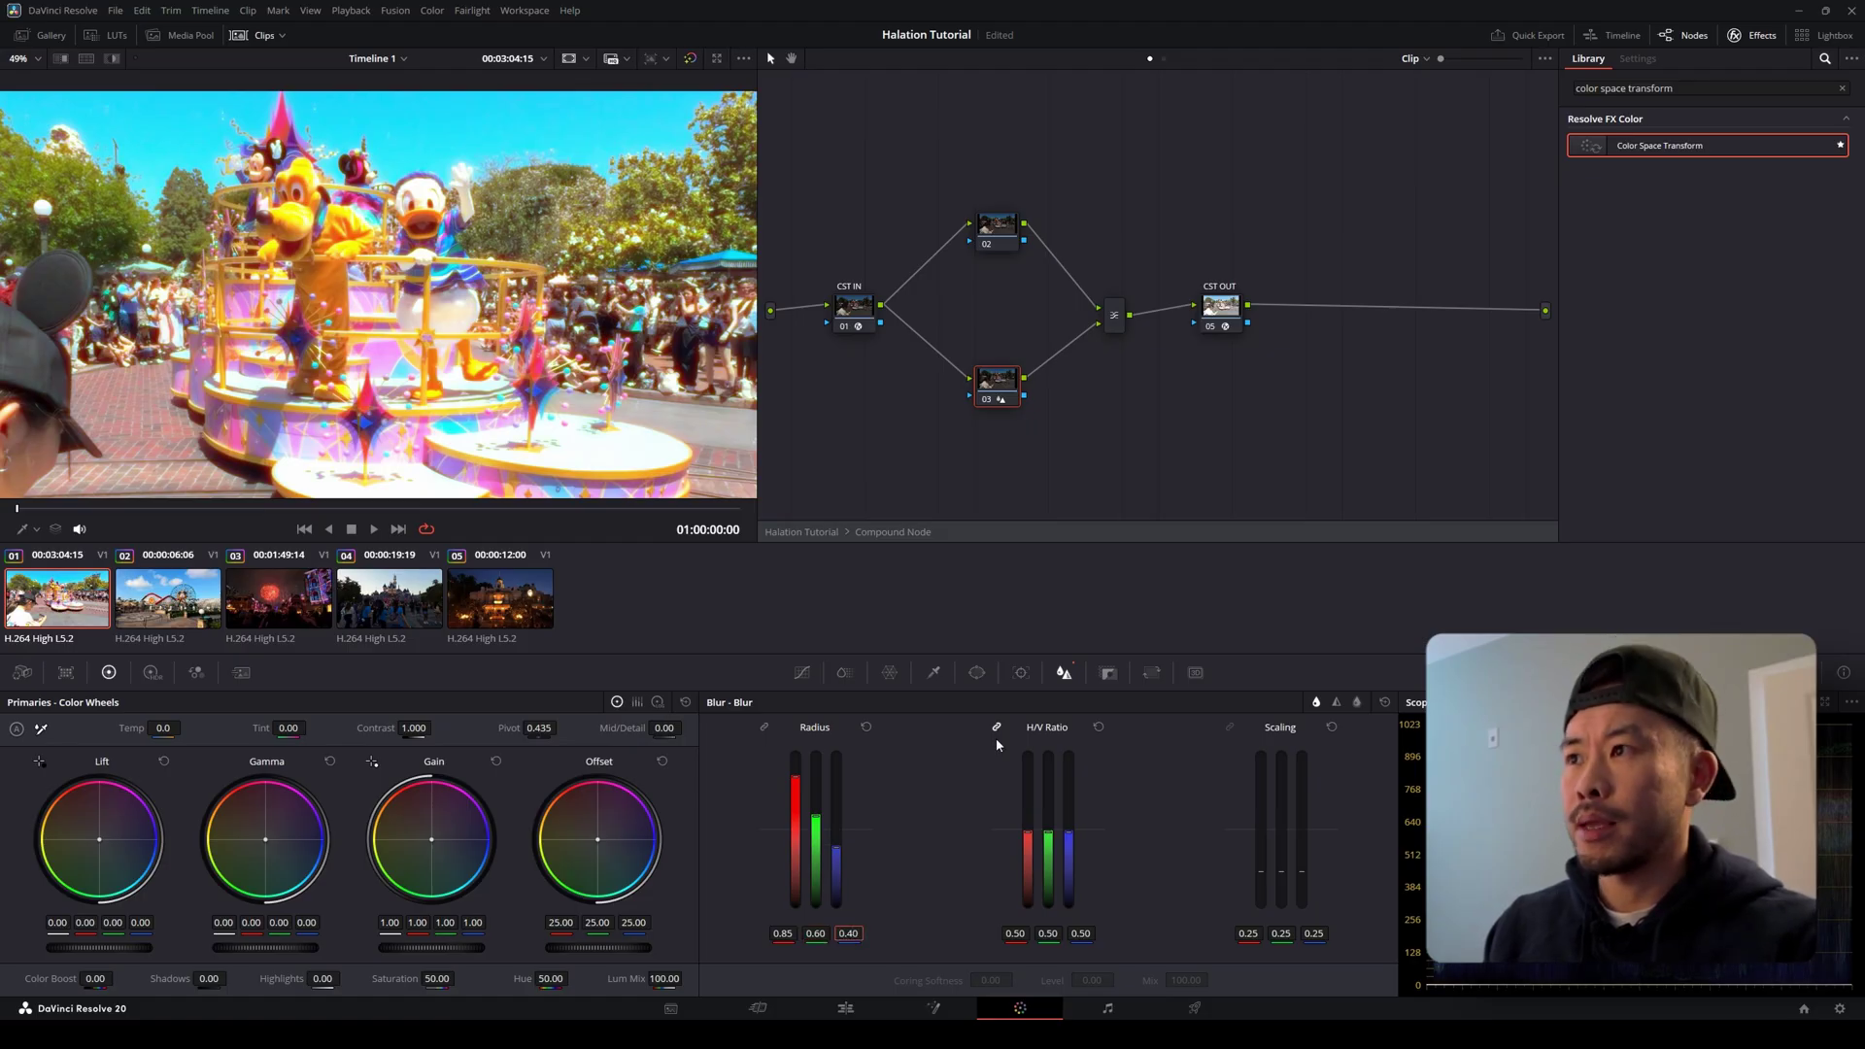
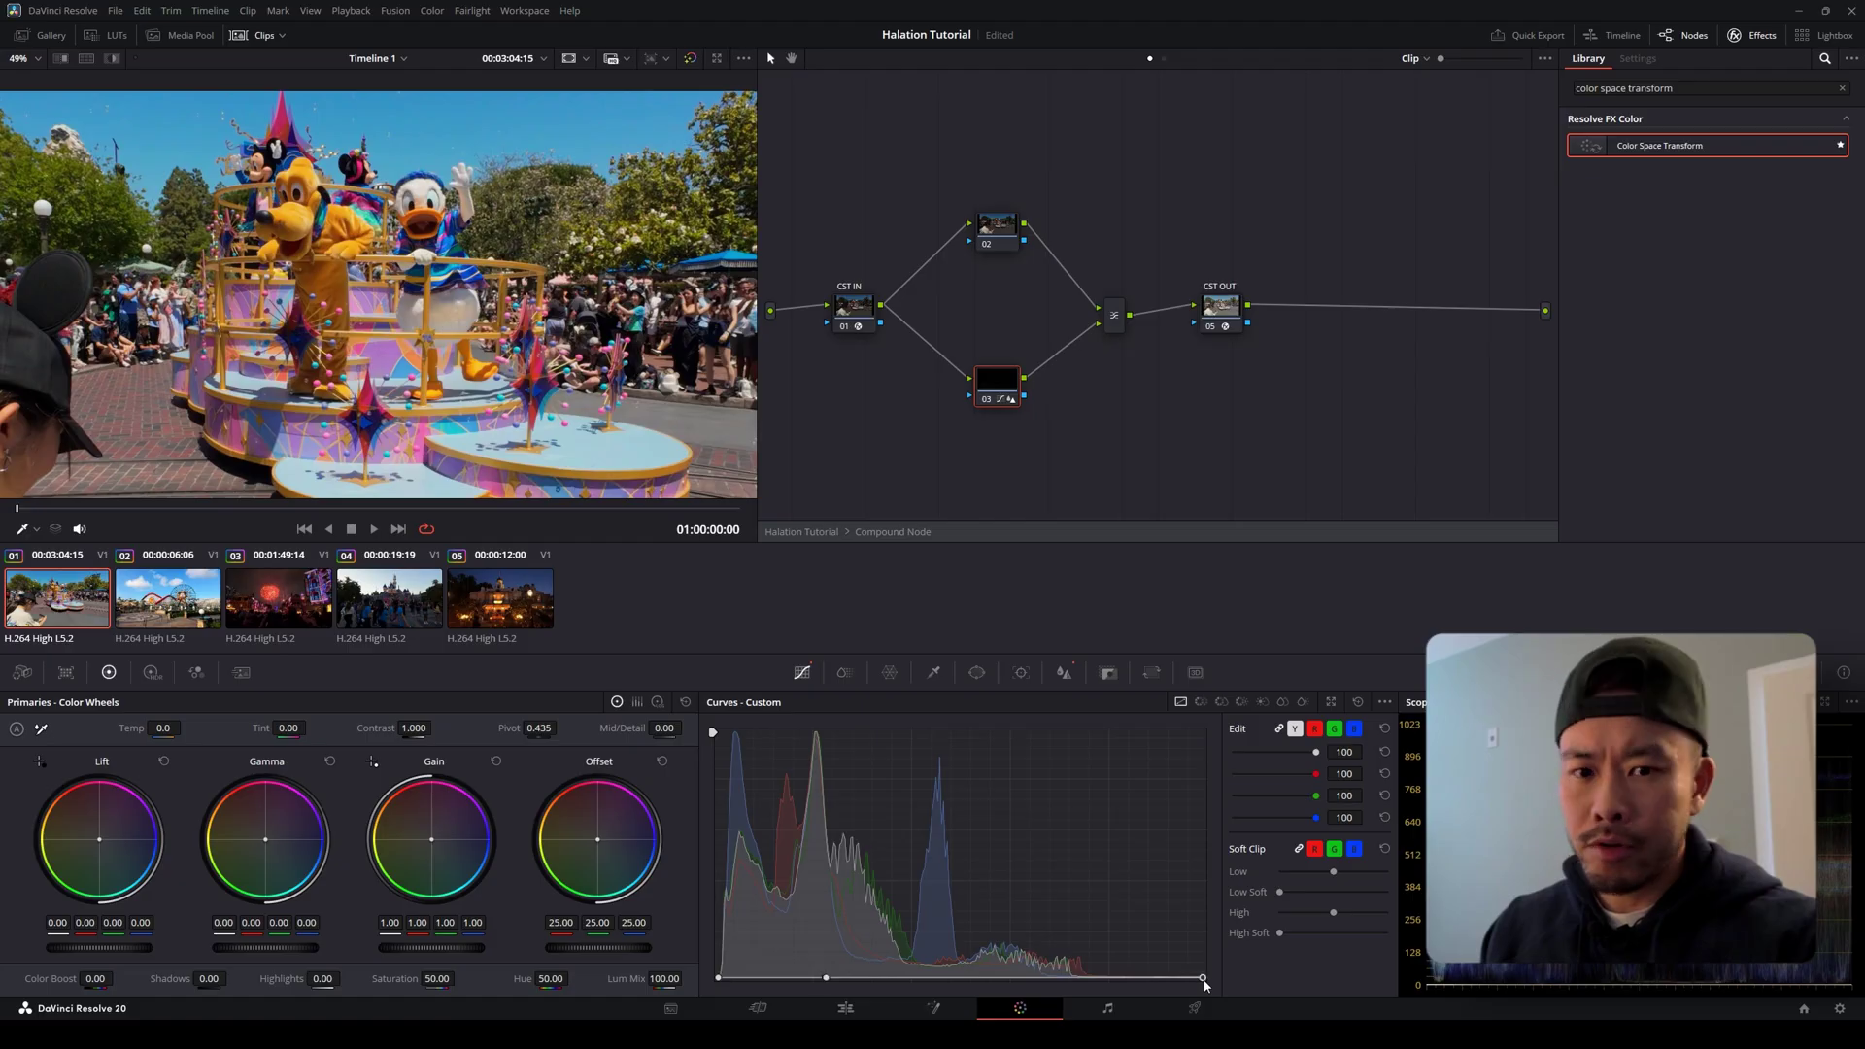
Raise the highlight end point of node 03's custom curve to about a third of the graph's height, keeping the shadows at zero.
left_click_drag(1206, 984, 1212, 875)
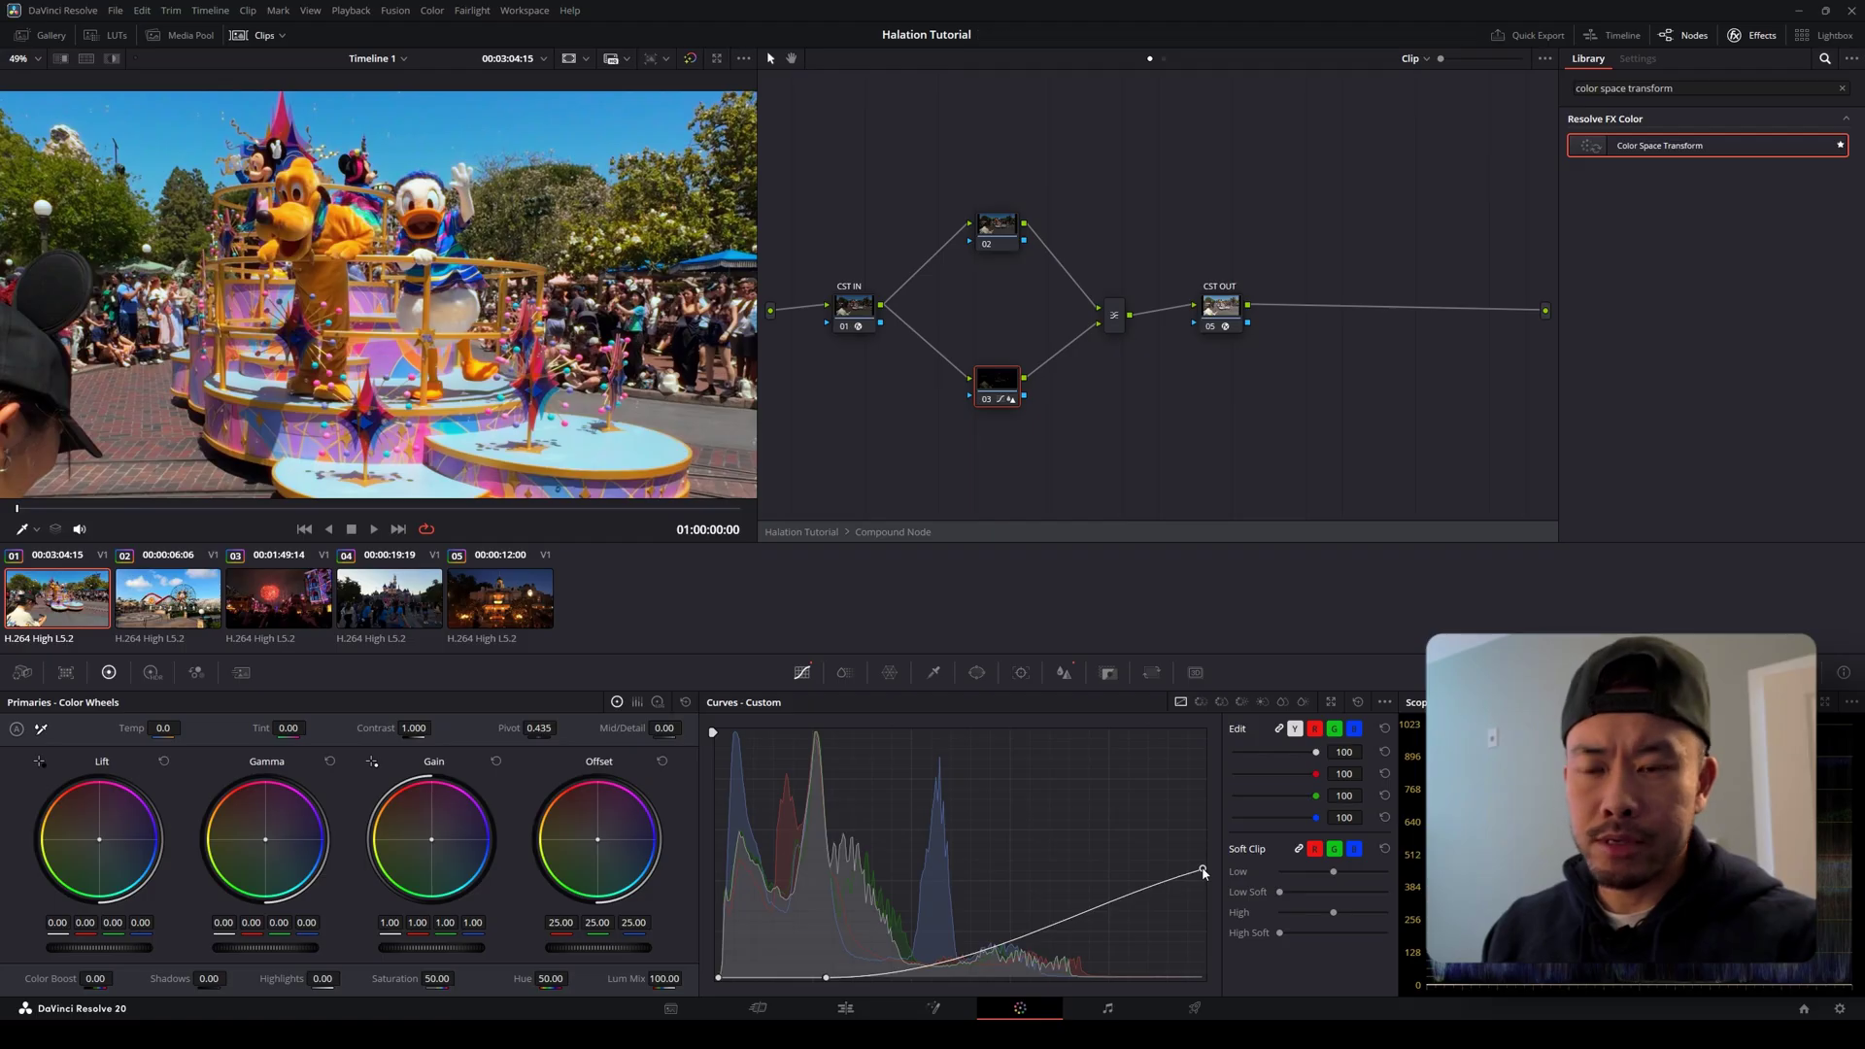
left_click_drag(1203, 872, 981, 602)
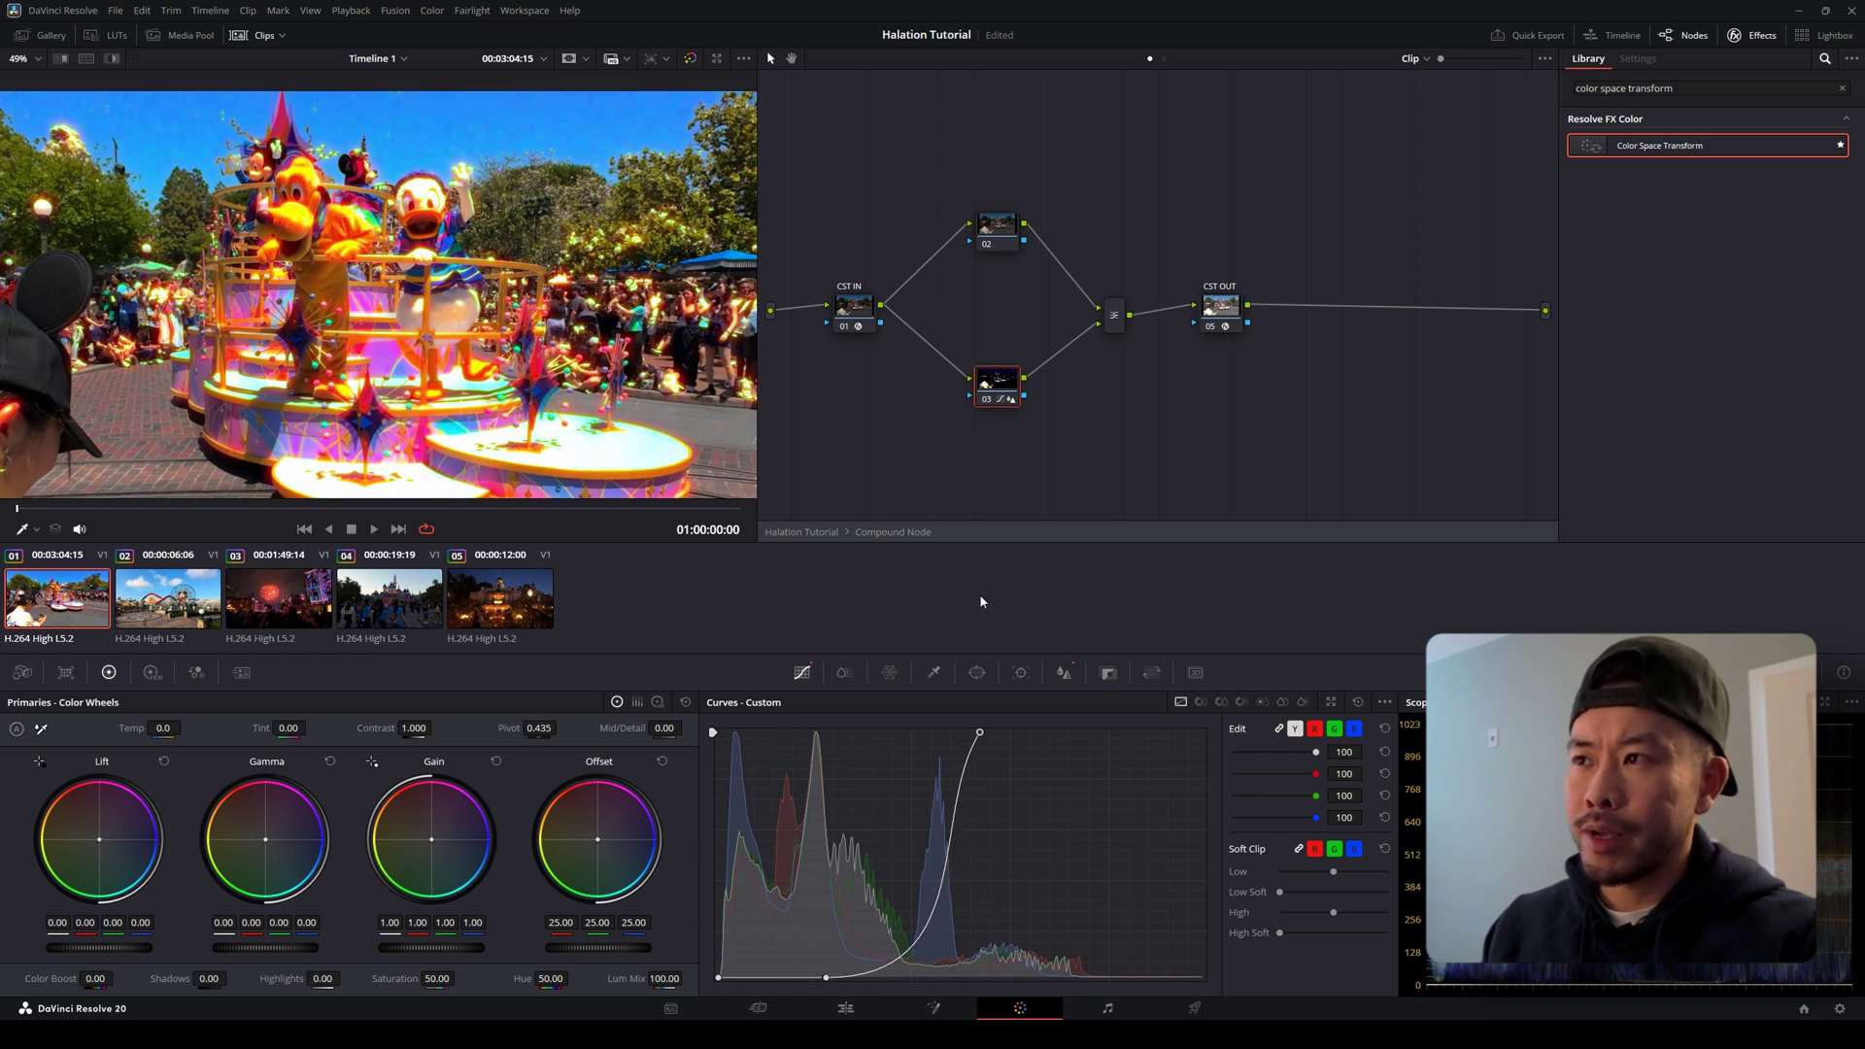
left_click_drag(981, 737, 1237, 892)
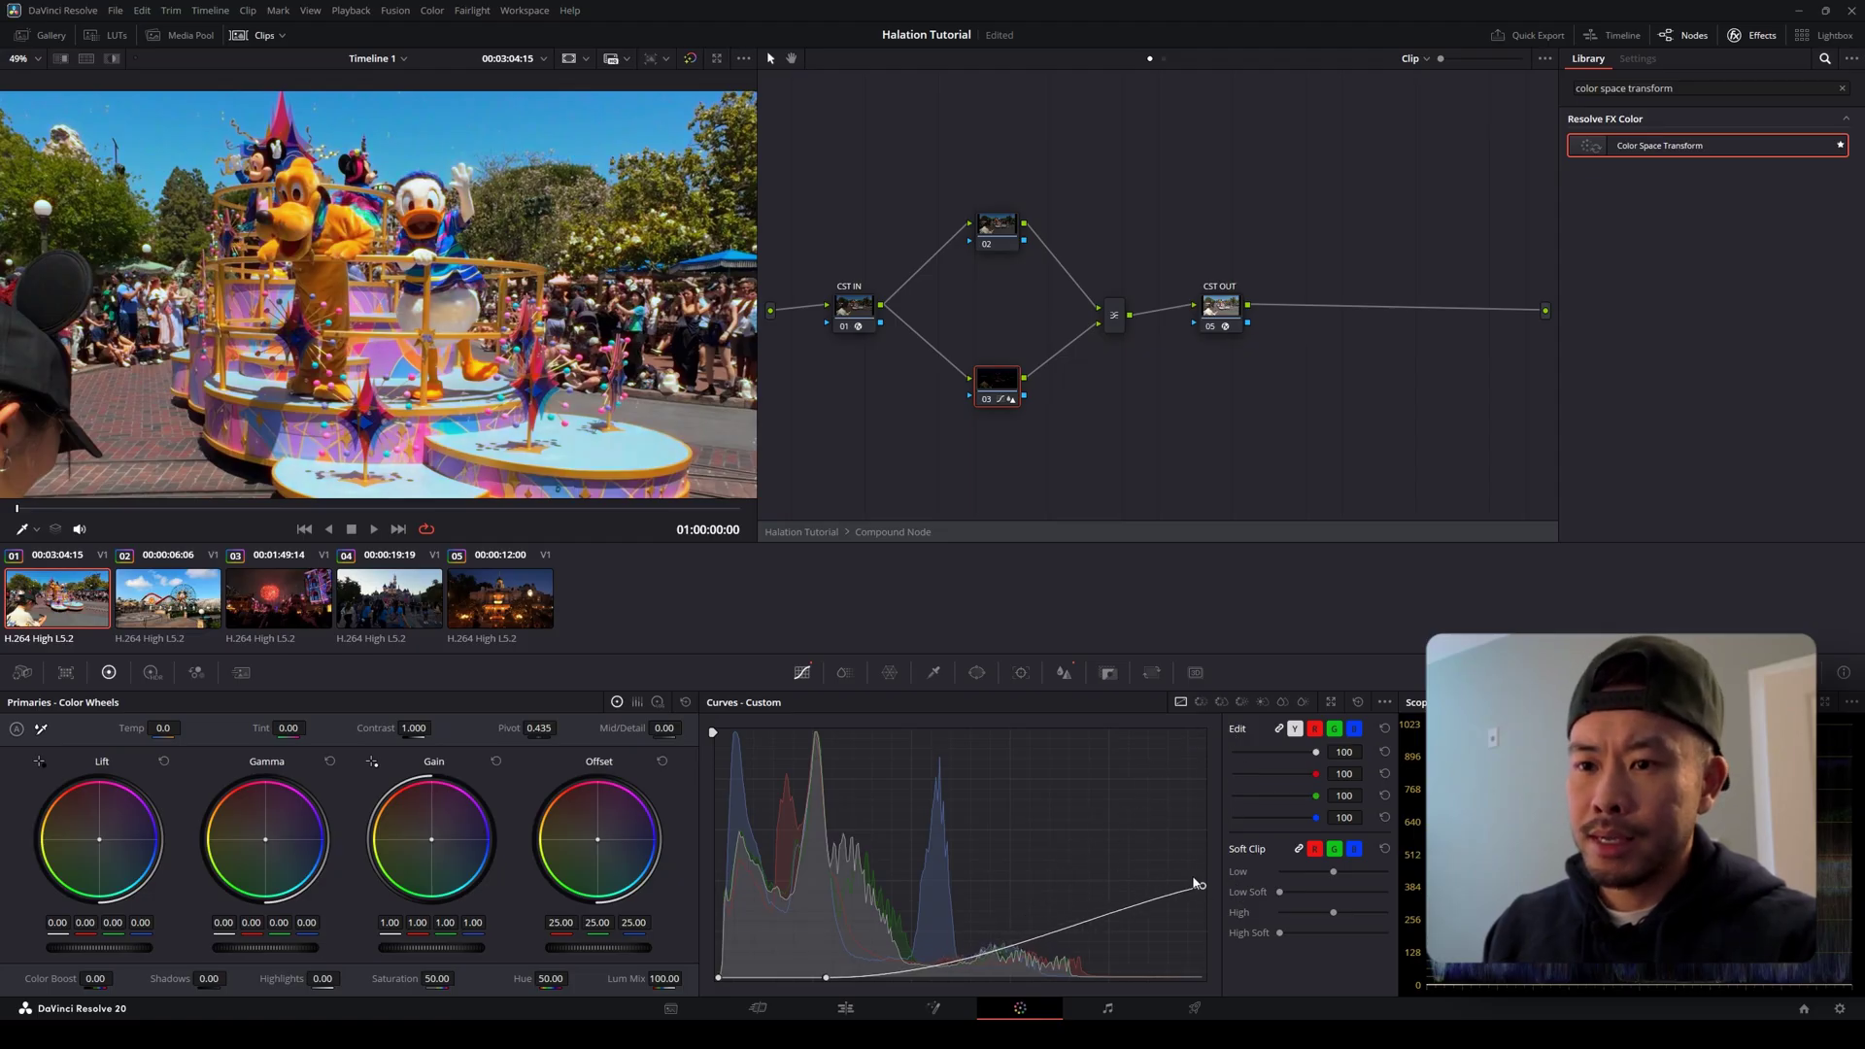
mouse_move(1203, 889)
left_mouse_down()
mouse_move(1206, 832)
mouse_move(1214, 888)
left_mouse_up()
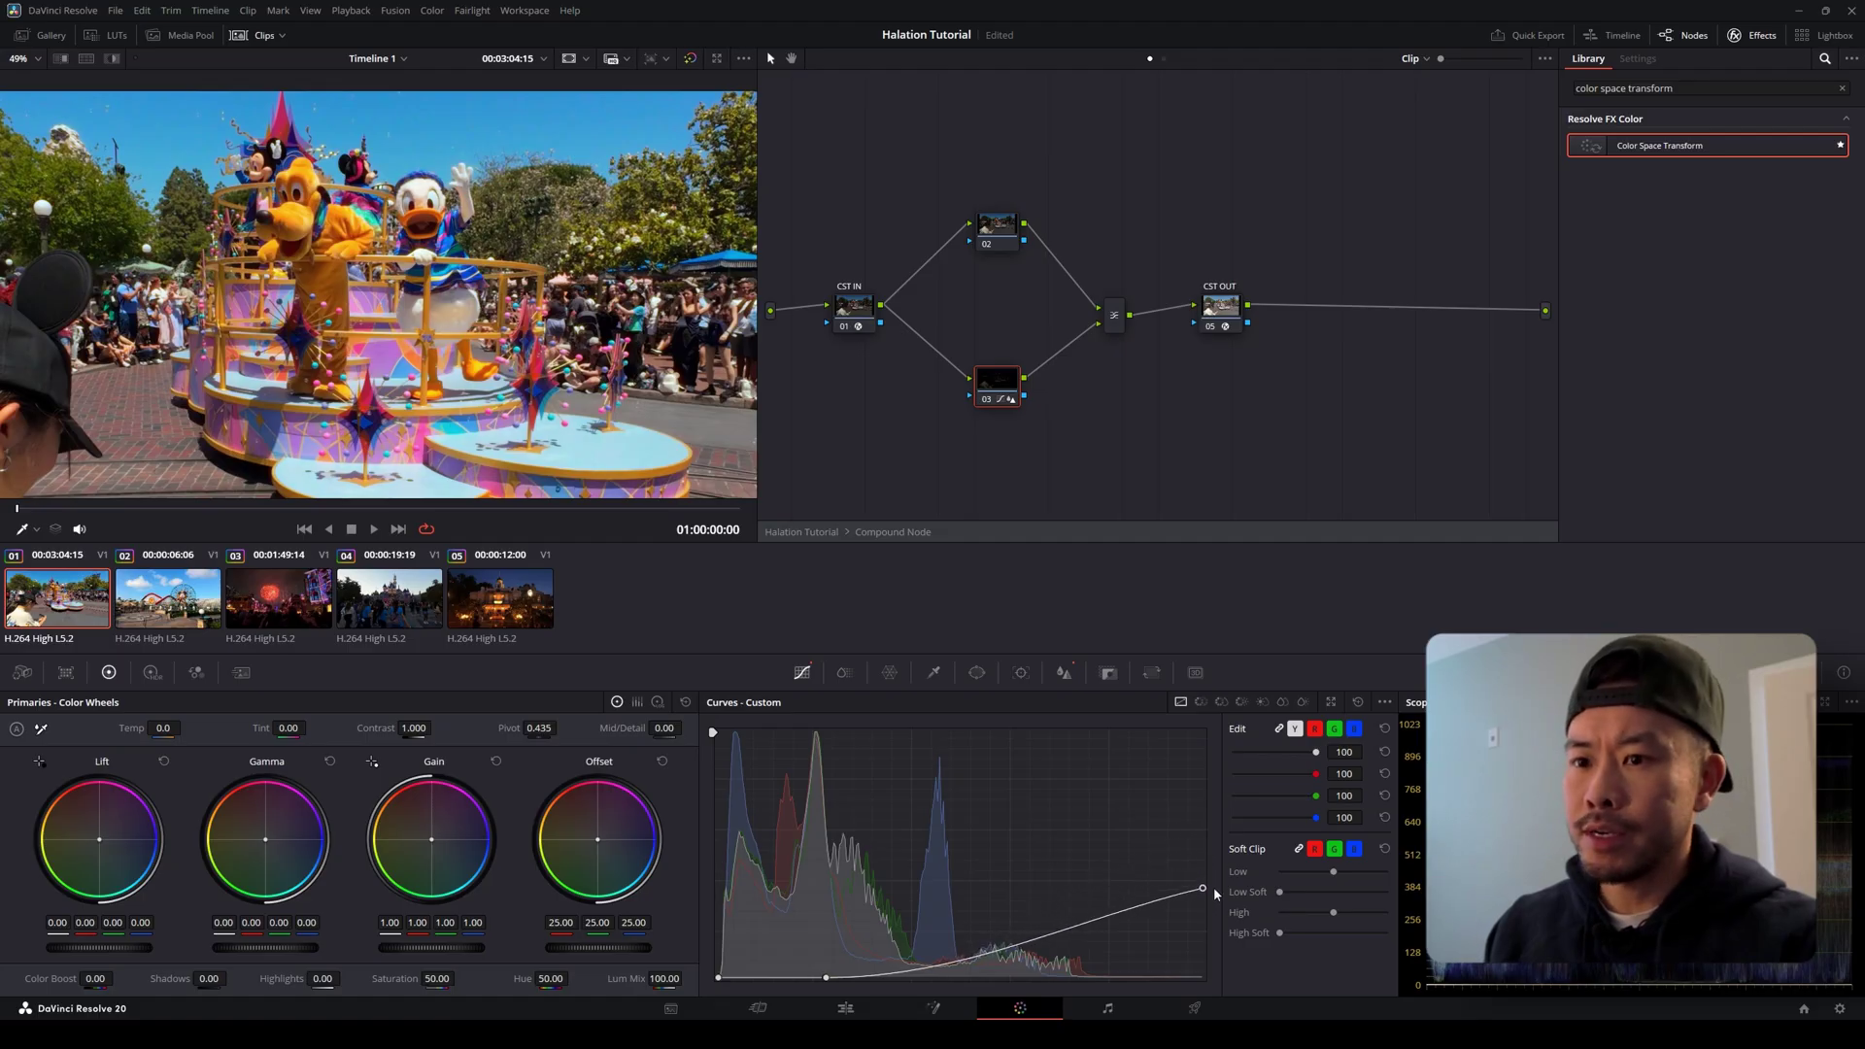
scroll(452, 250, "up", 6)
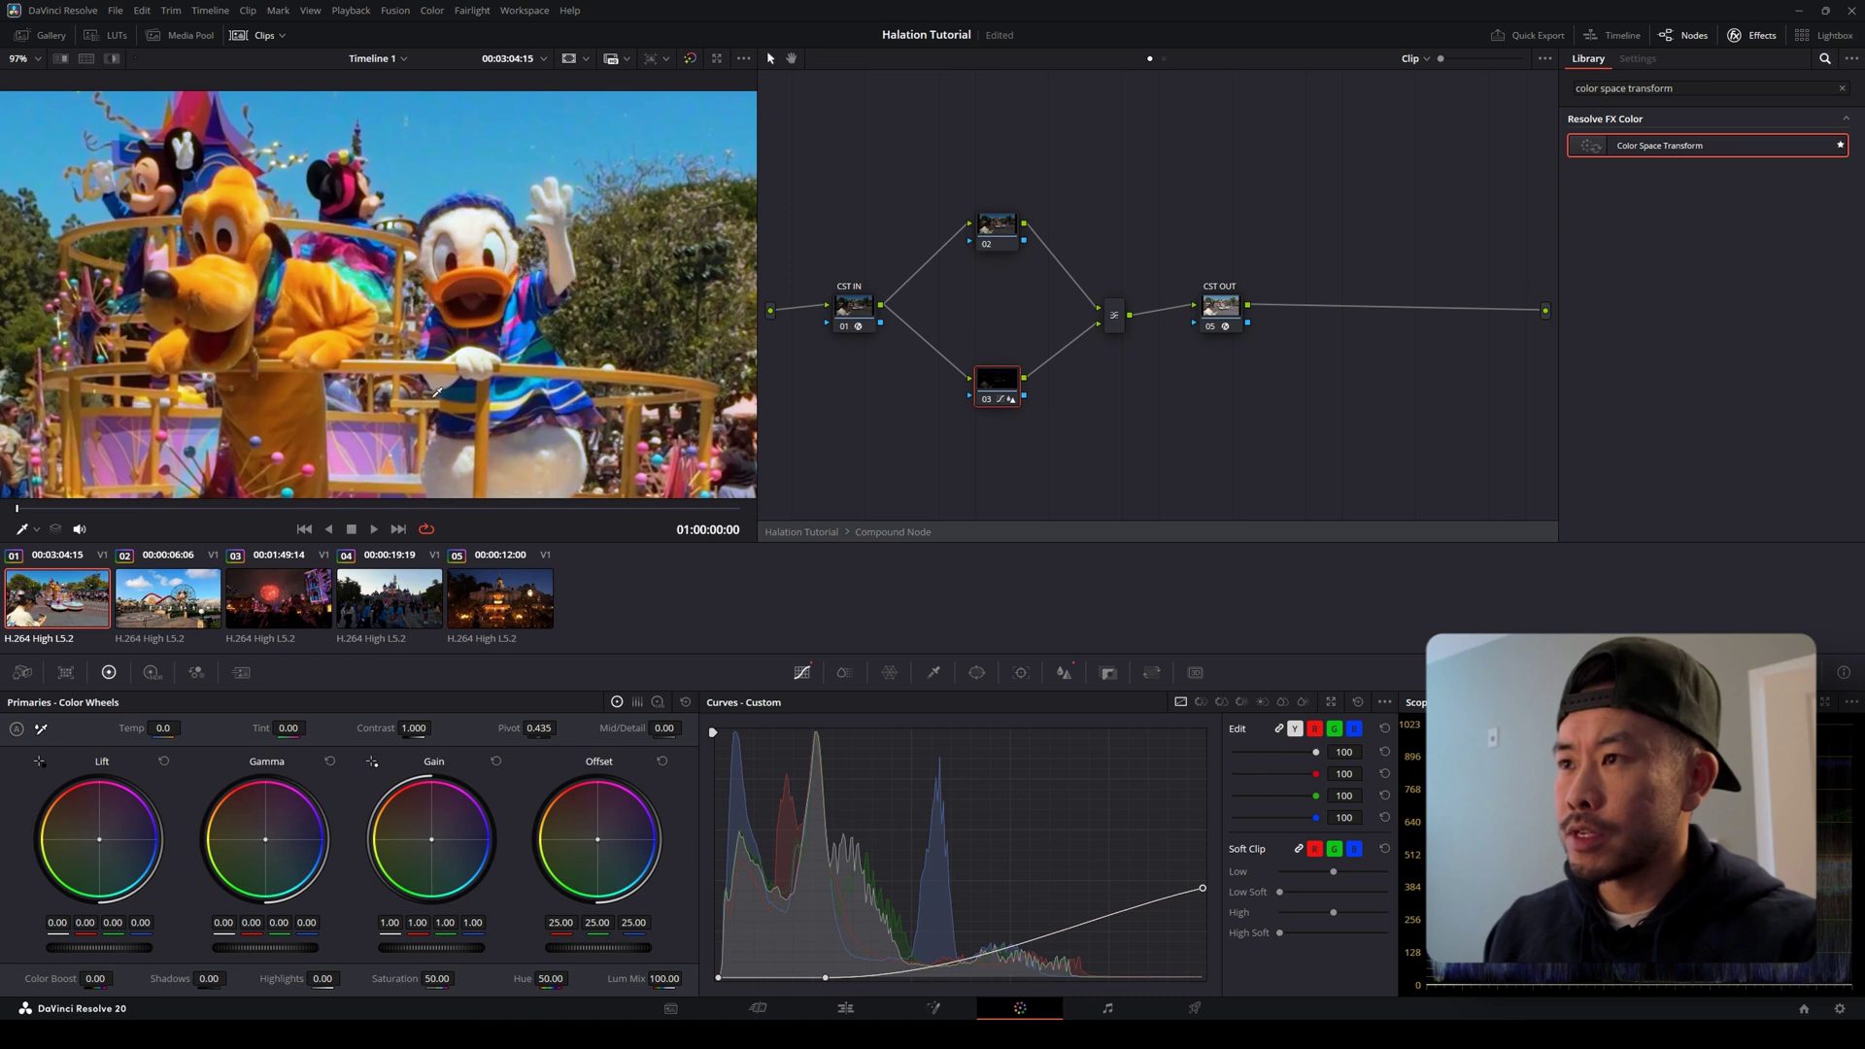
scroll(437, 393, "down", 5)
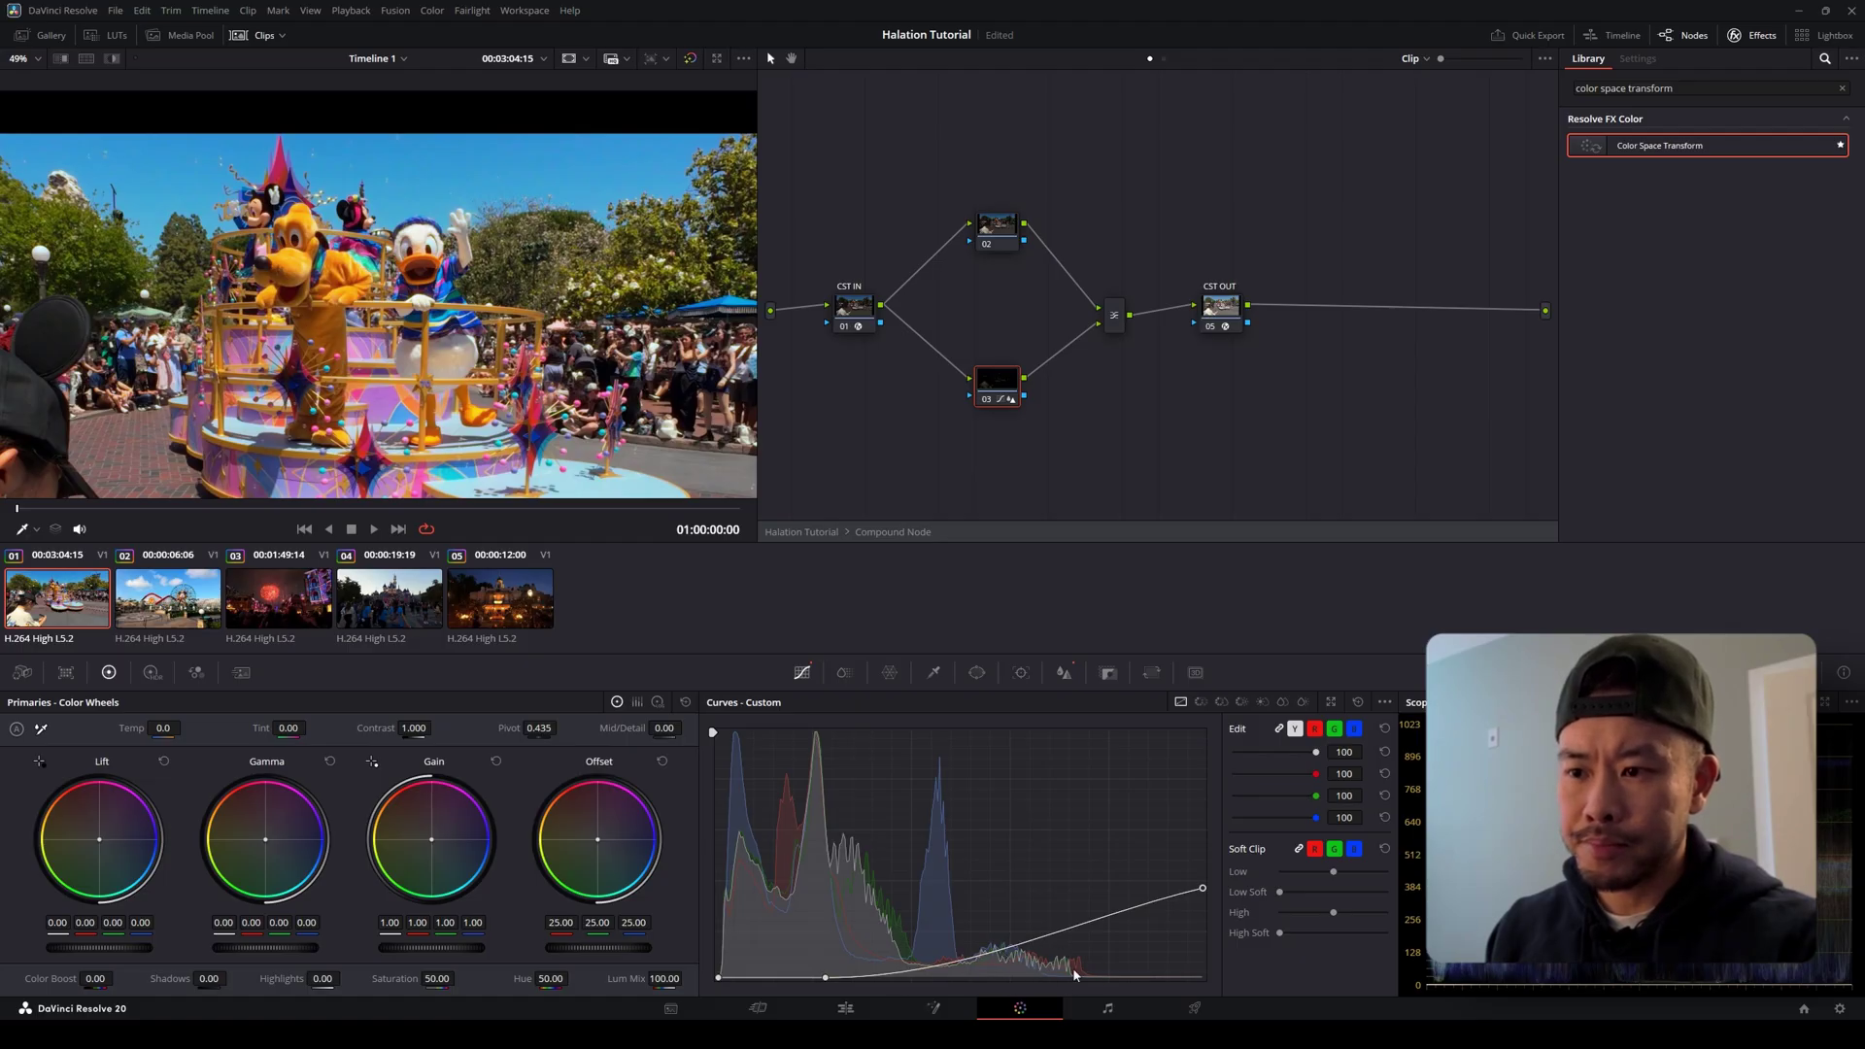
scroll(1172, 420, "down", 2)
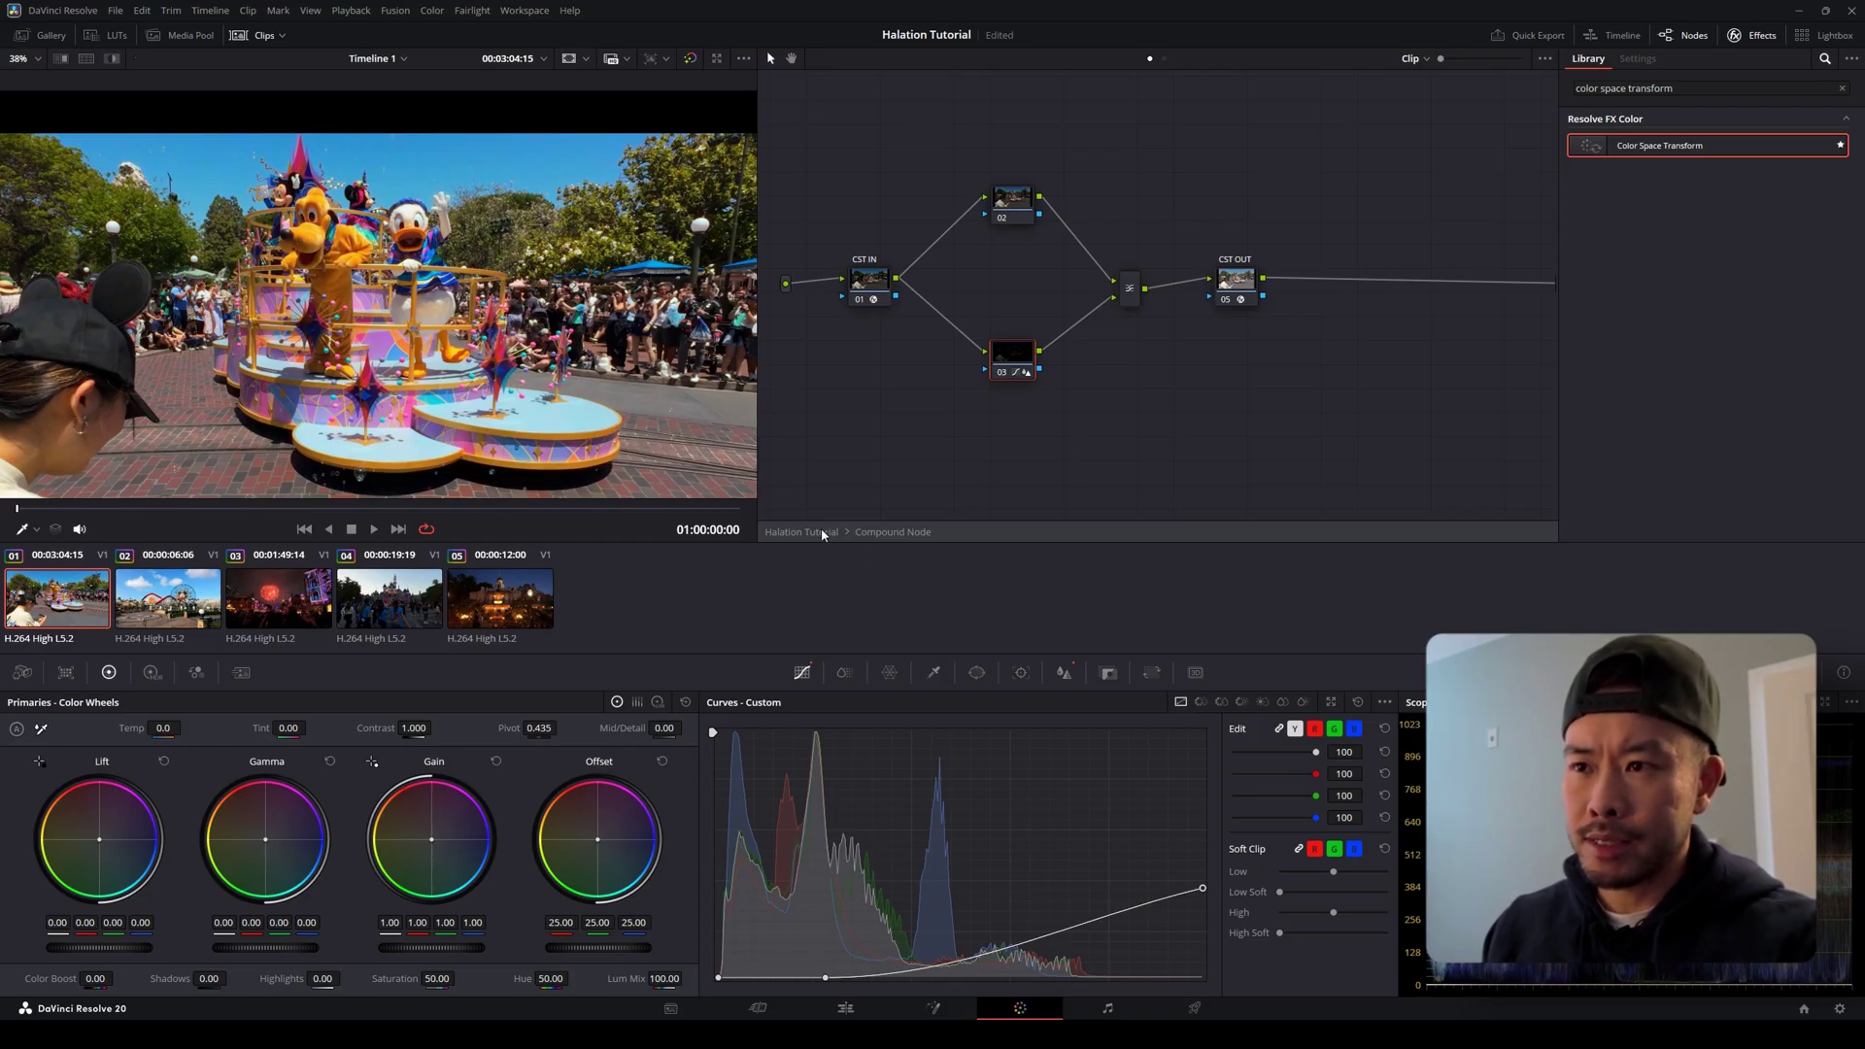
Exit the compound node to the main node graph, and move the compound and BLUR nodes closer to the rest of the chain.
left_click(907, 532)
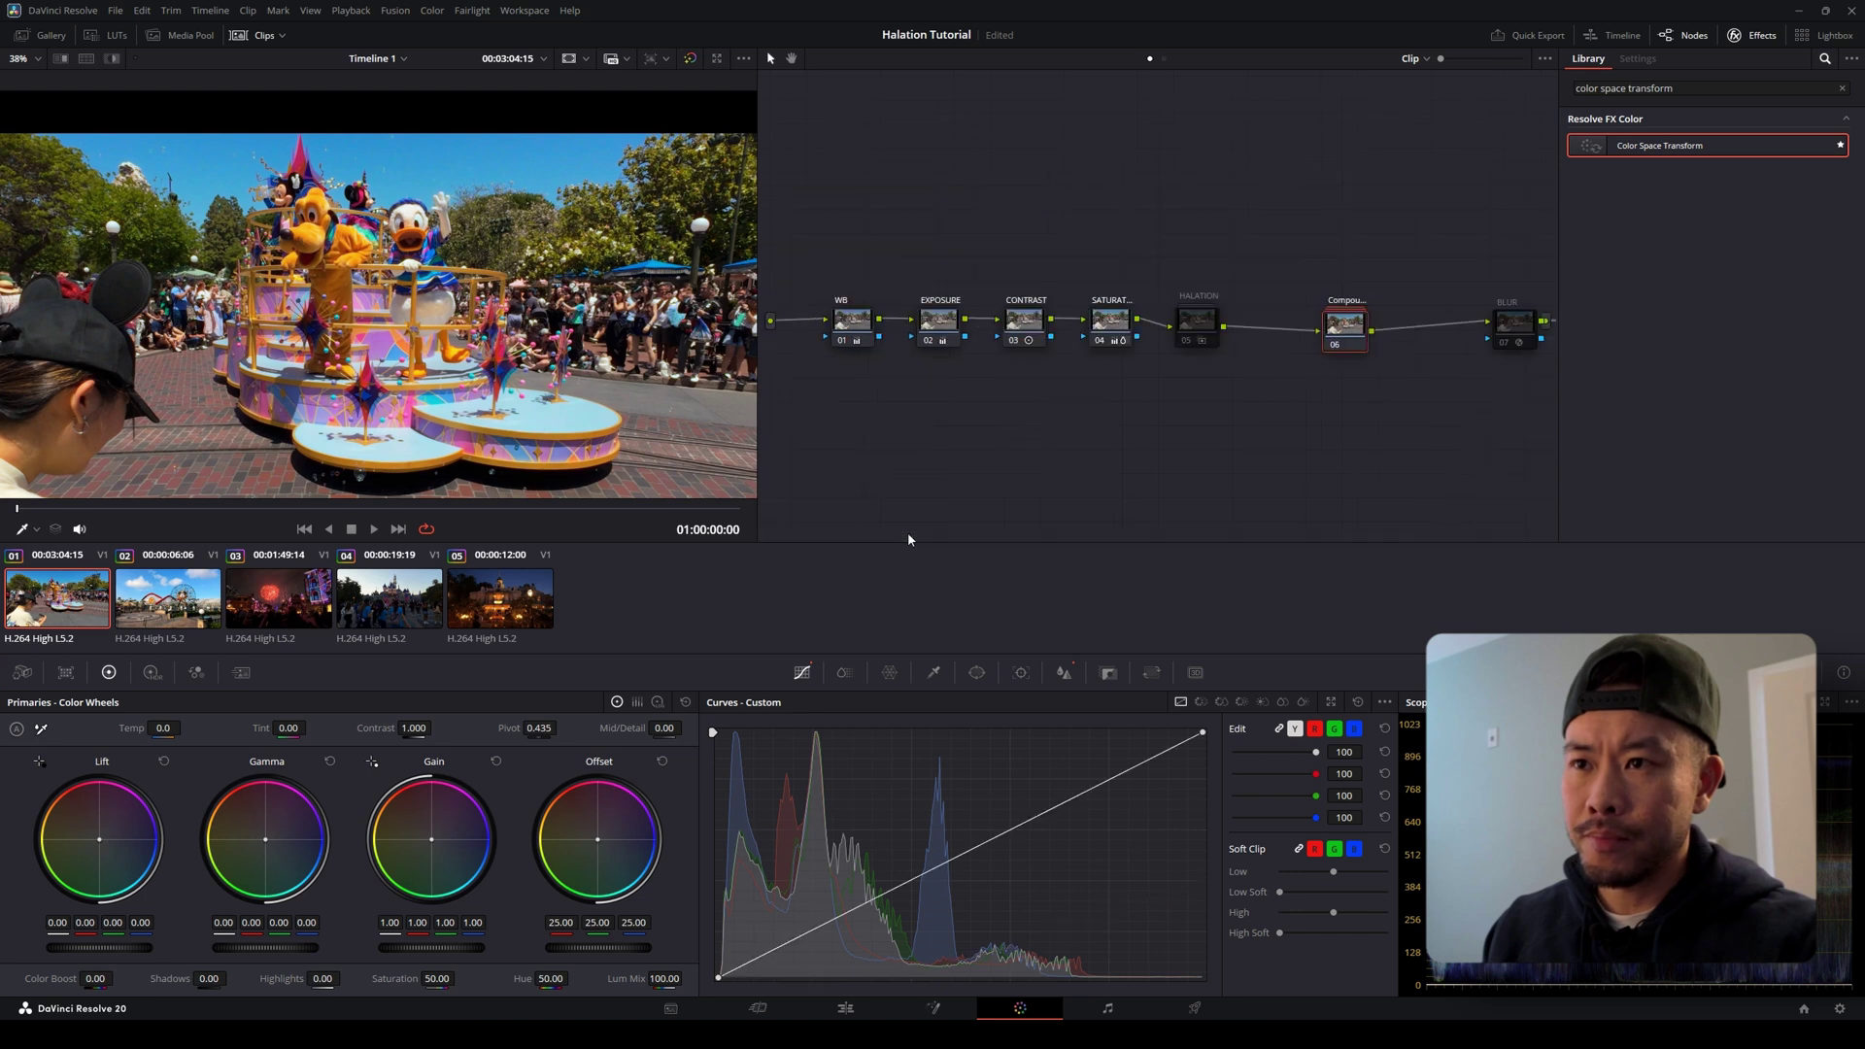
left_click_drag(1332, 345, 1291, 344)
left_click_drag(1523, 341, 1408, 346)
Label the compound node HALATION.
left_click(1299, 326)
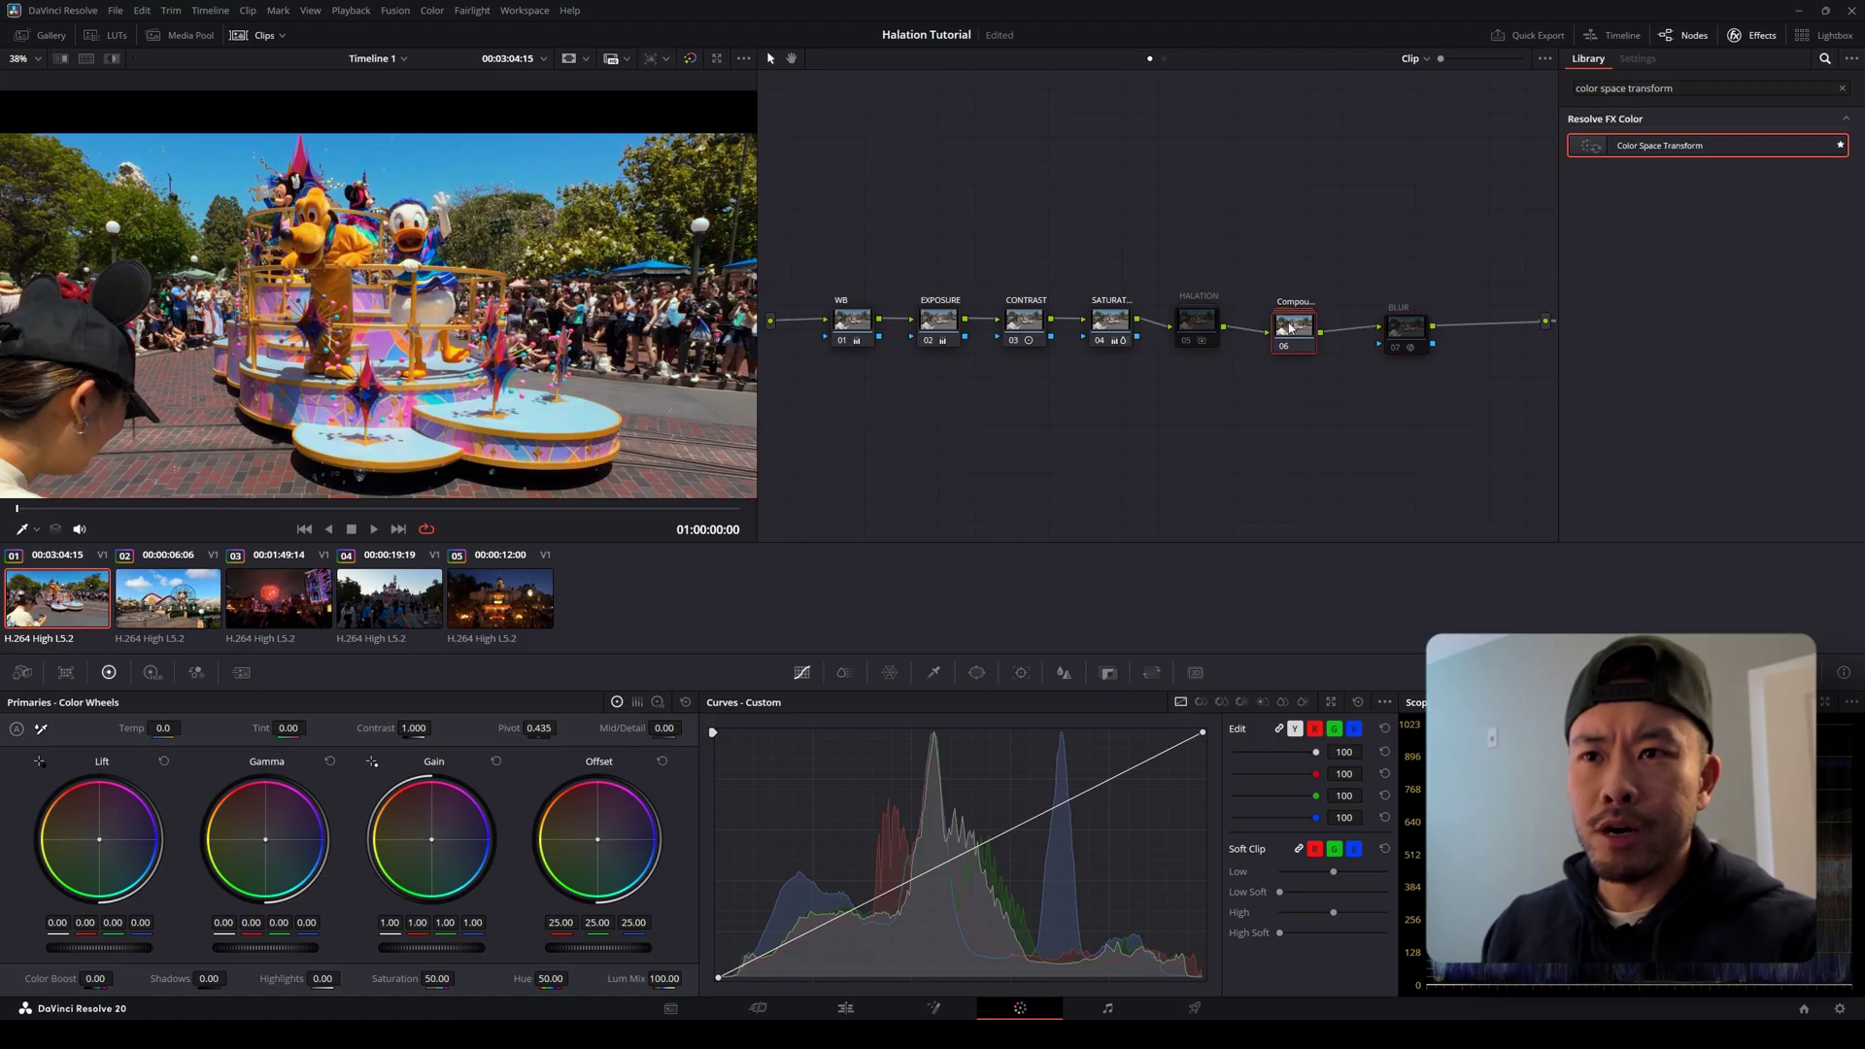
right_click(1291, 327)
left_click(1333, 382)
type("HALATION")
key("Return")
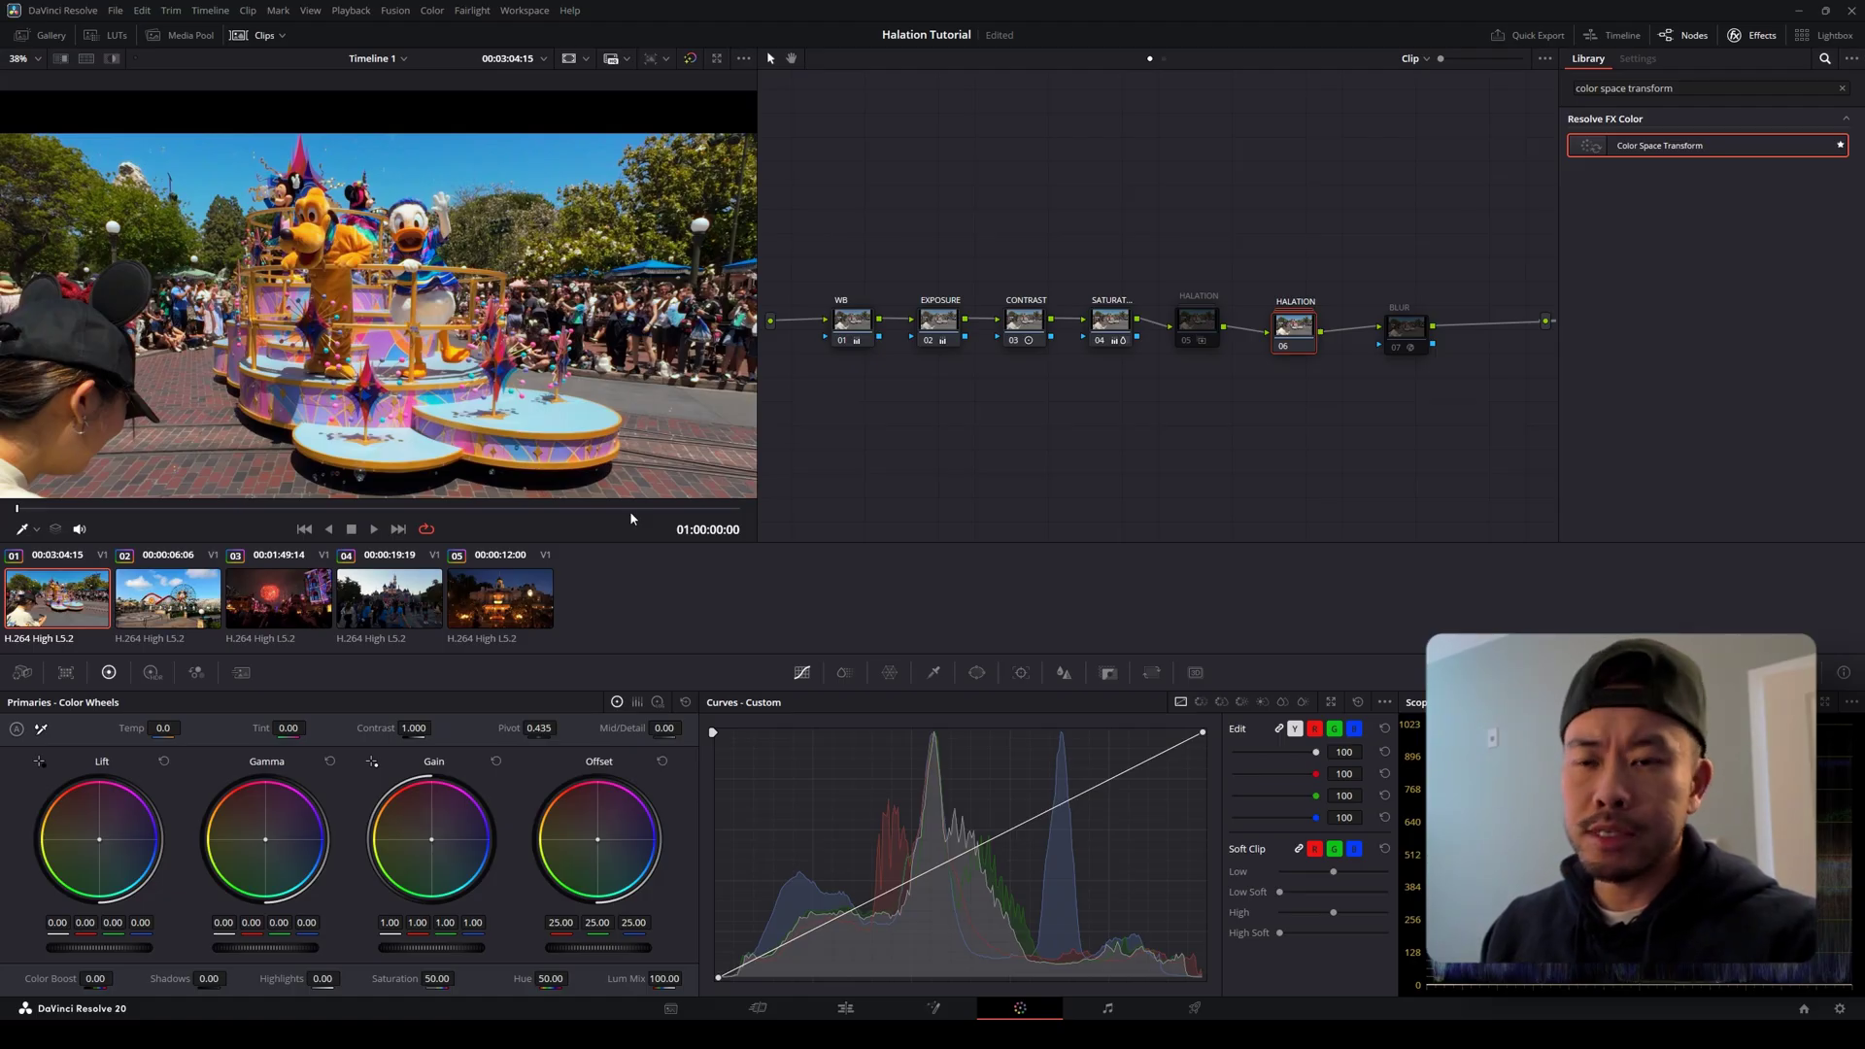
Preview the graded parade clip full screen, and widen the viewer beside the node graph.
key("ctrl+f")
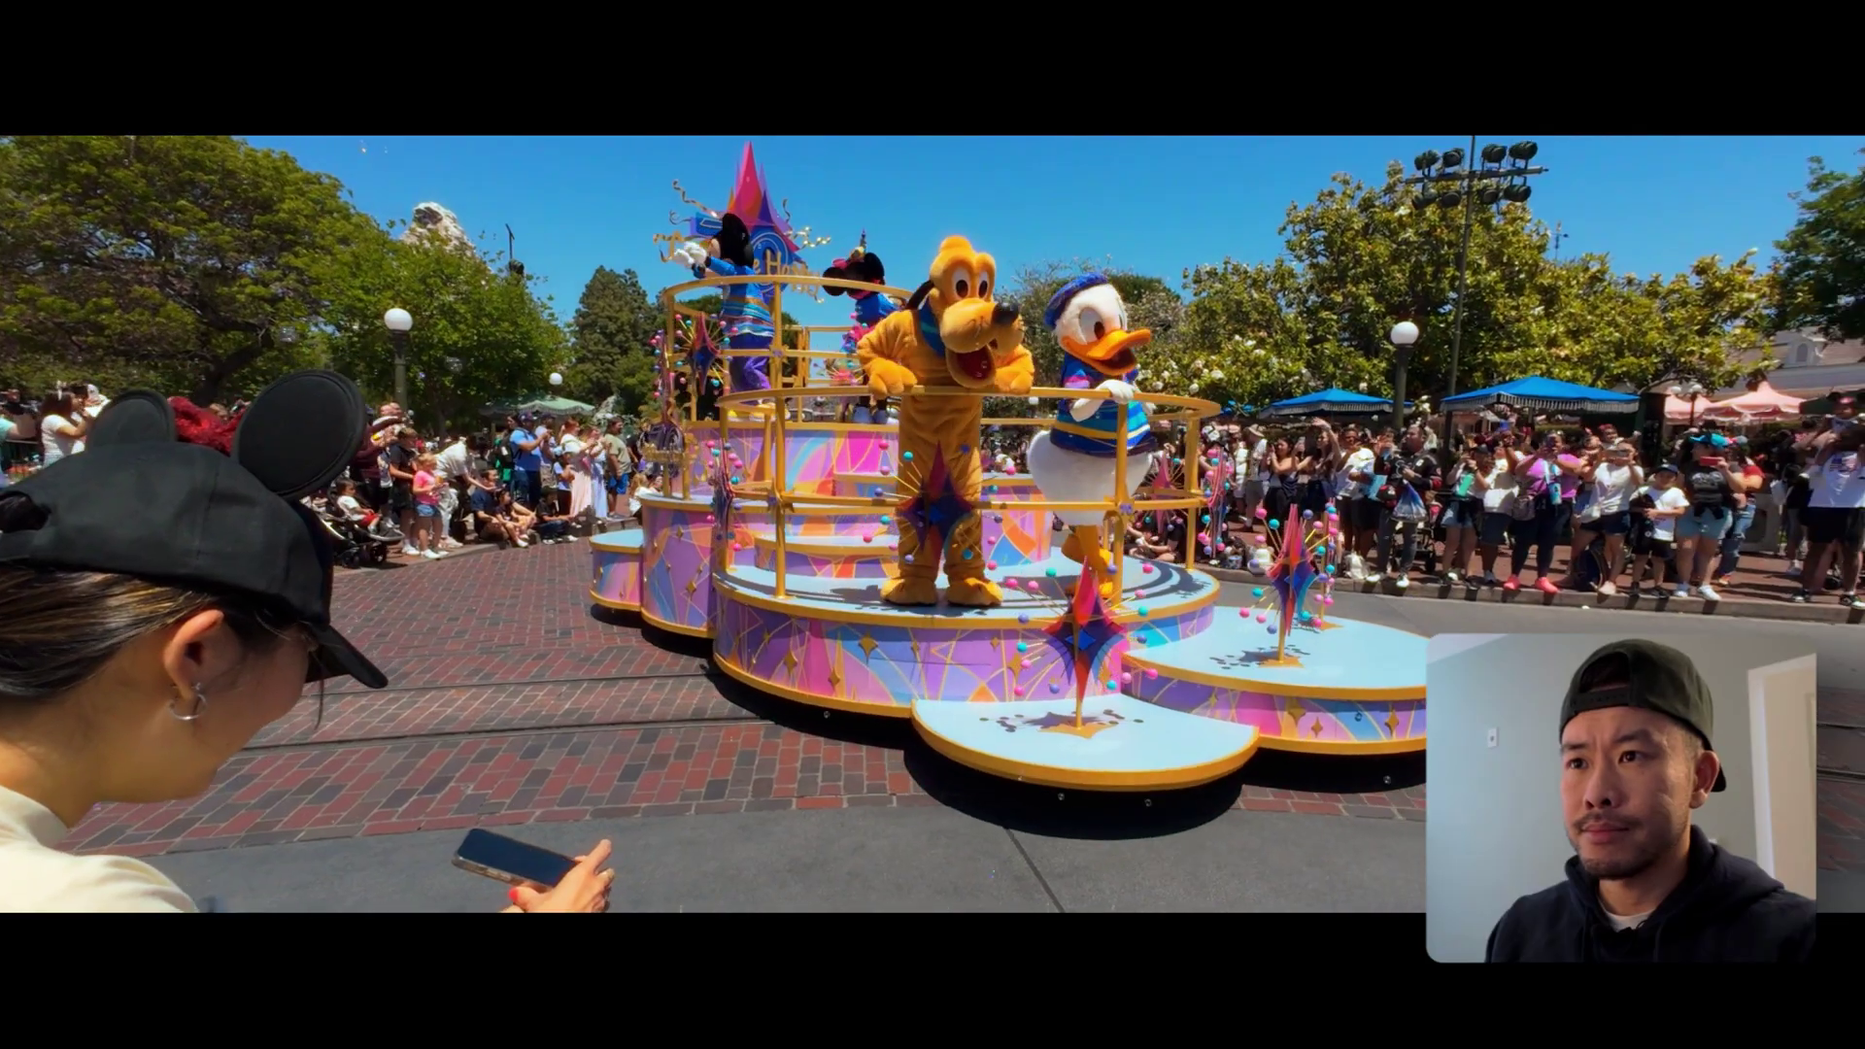
key("Escape")
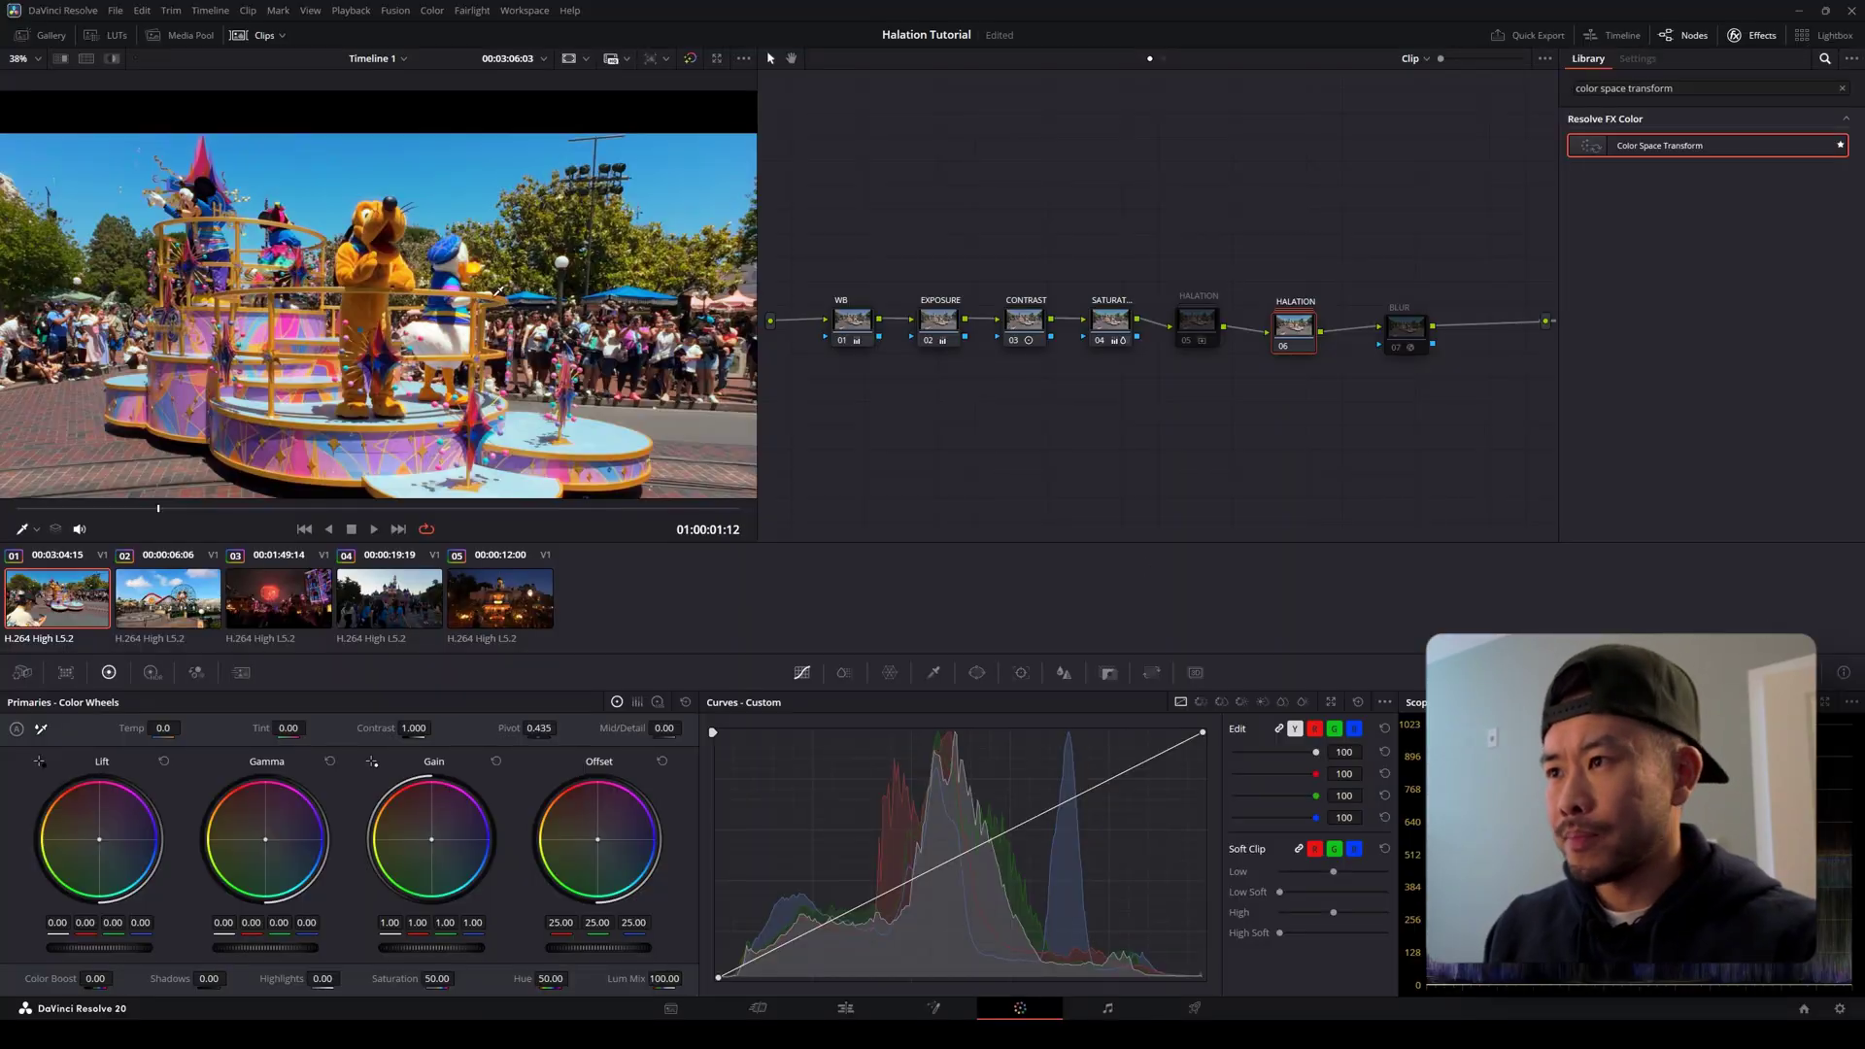
scroll(549, 316, "up", 3)
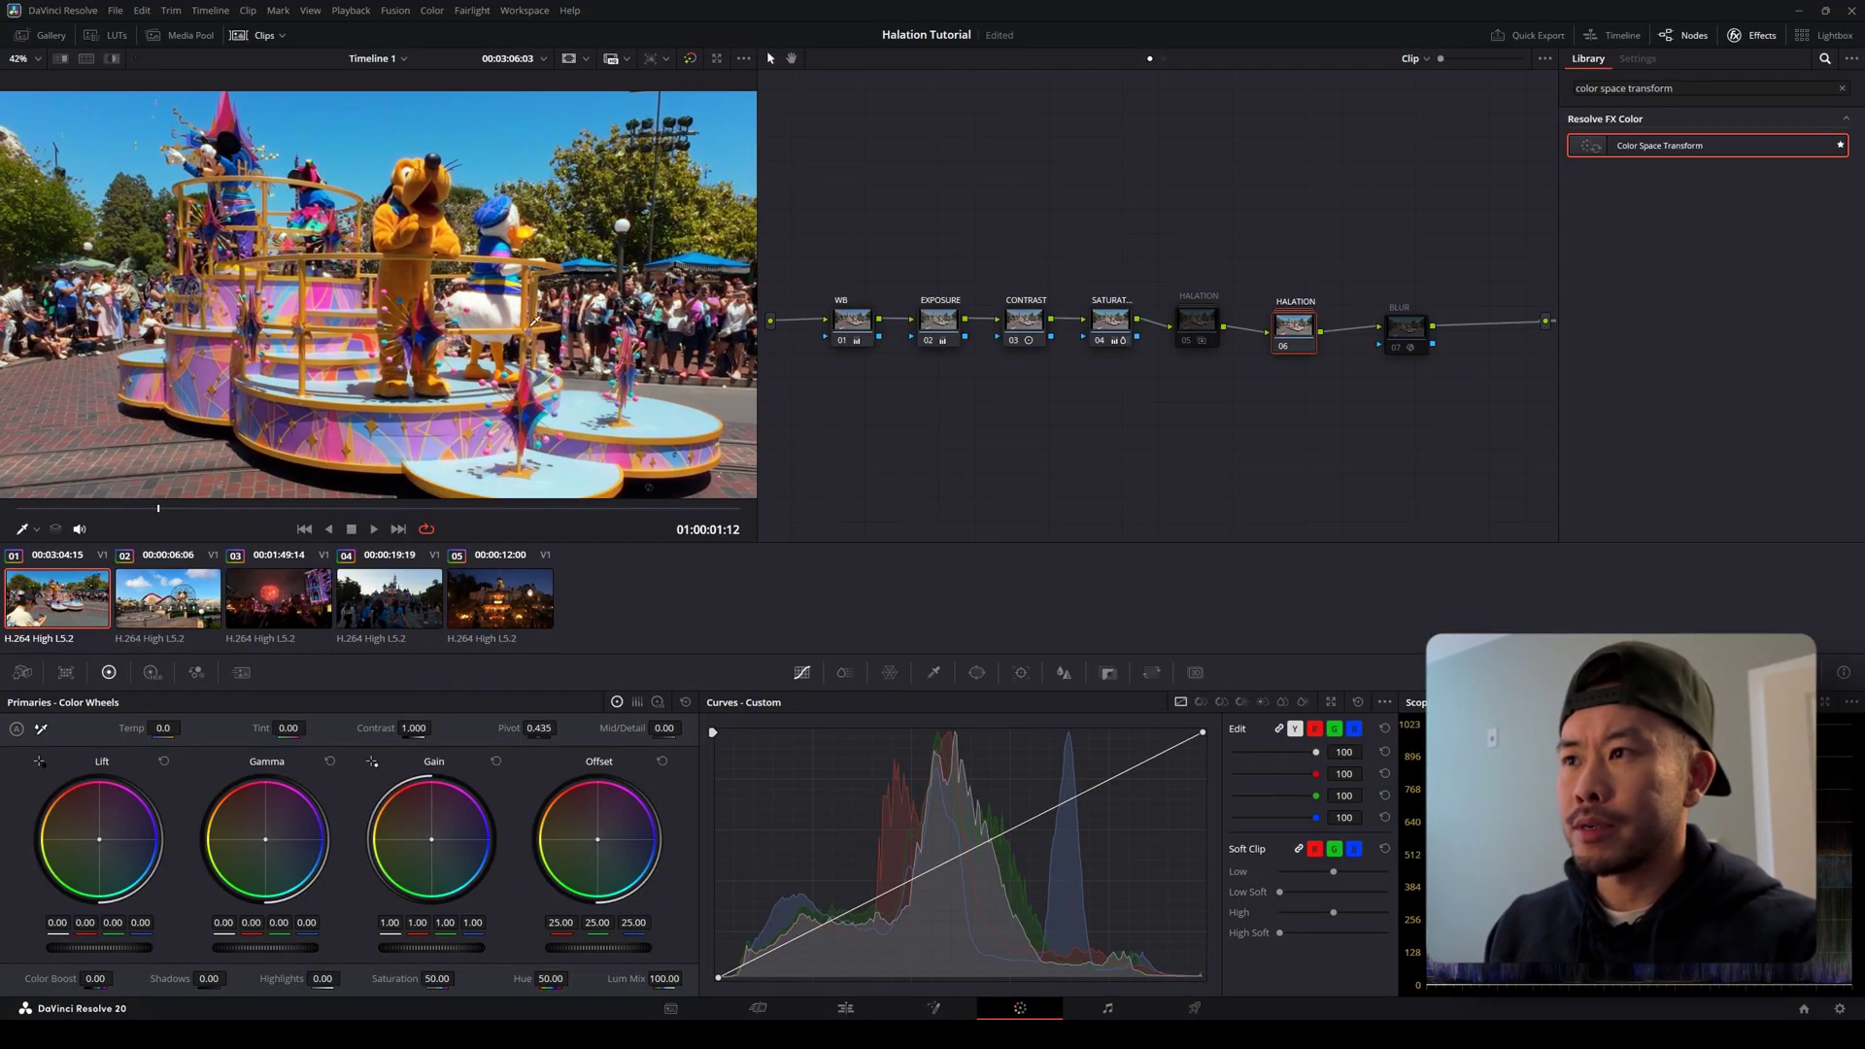
scroll(661, 320, "down", 2)
left_click_drag(758, 168, 1172, 168)
Play the parade clip with all grades bypassed and again with them enabled to compare the look.
key("shift+d")
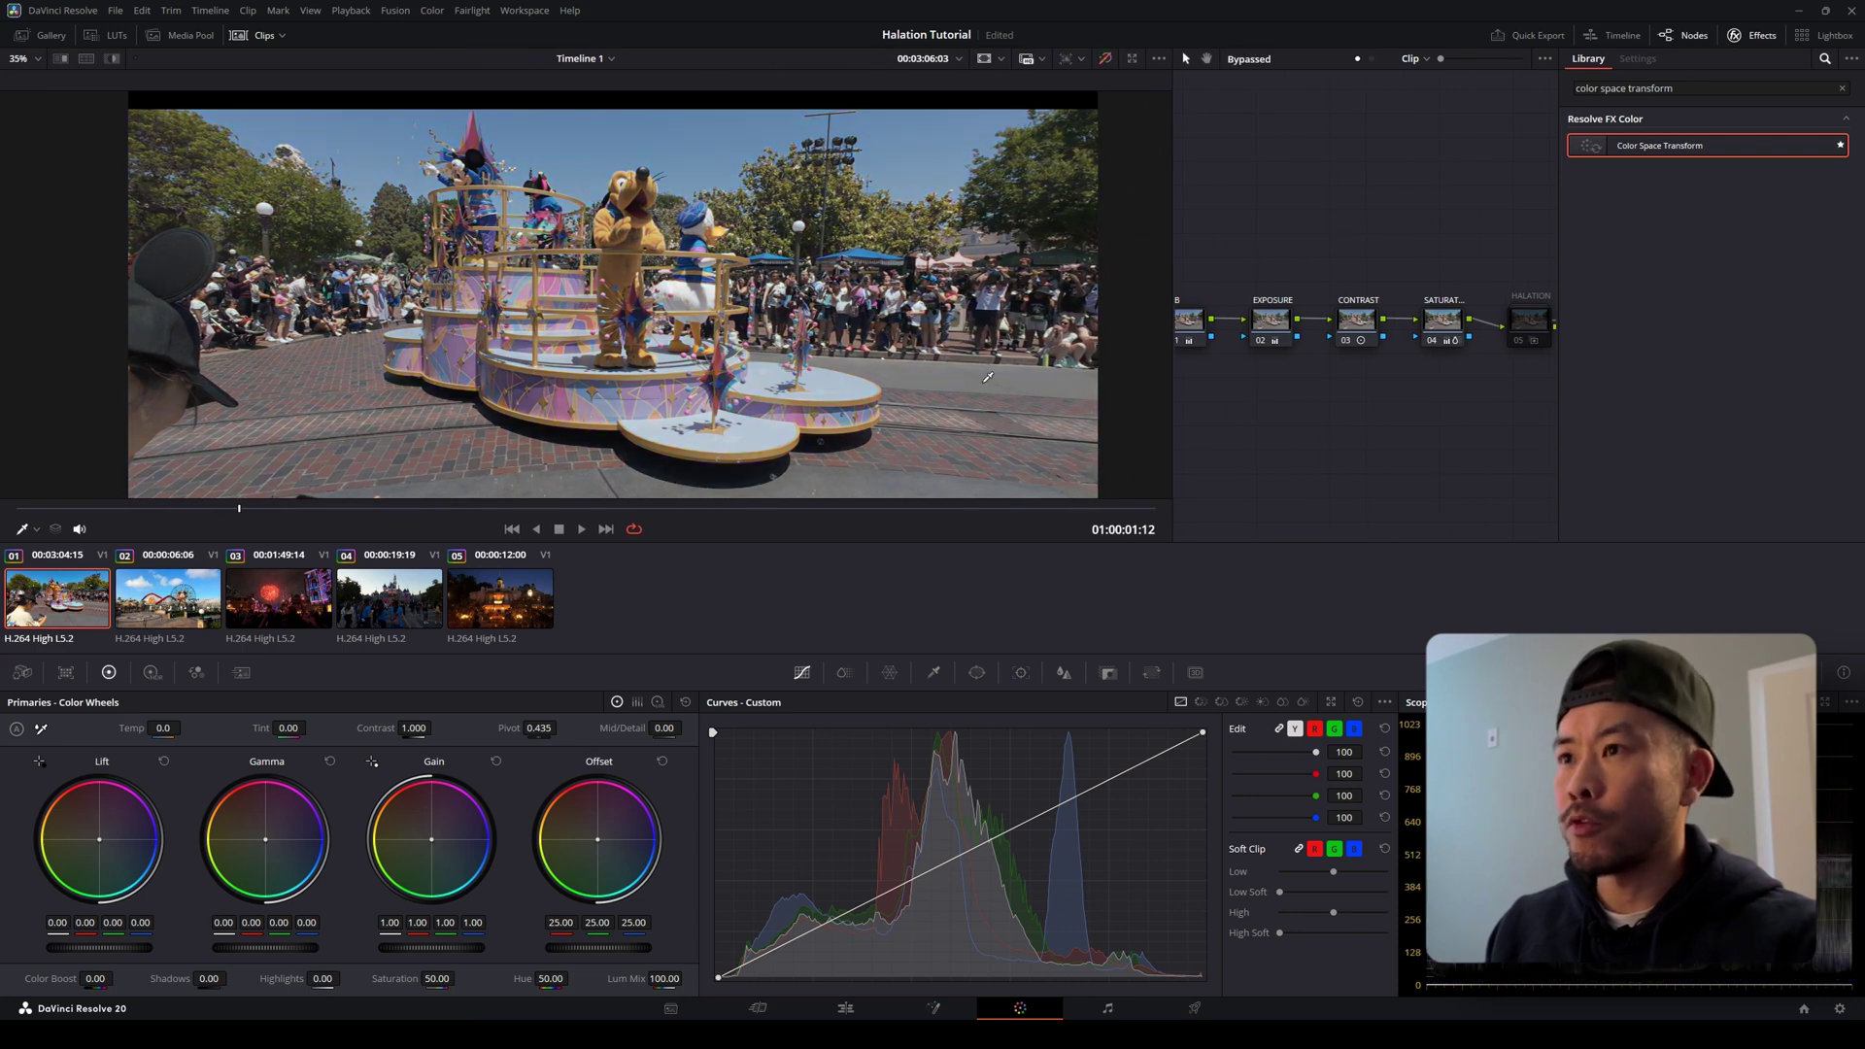
key("space")
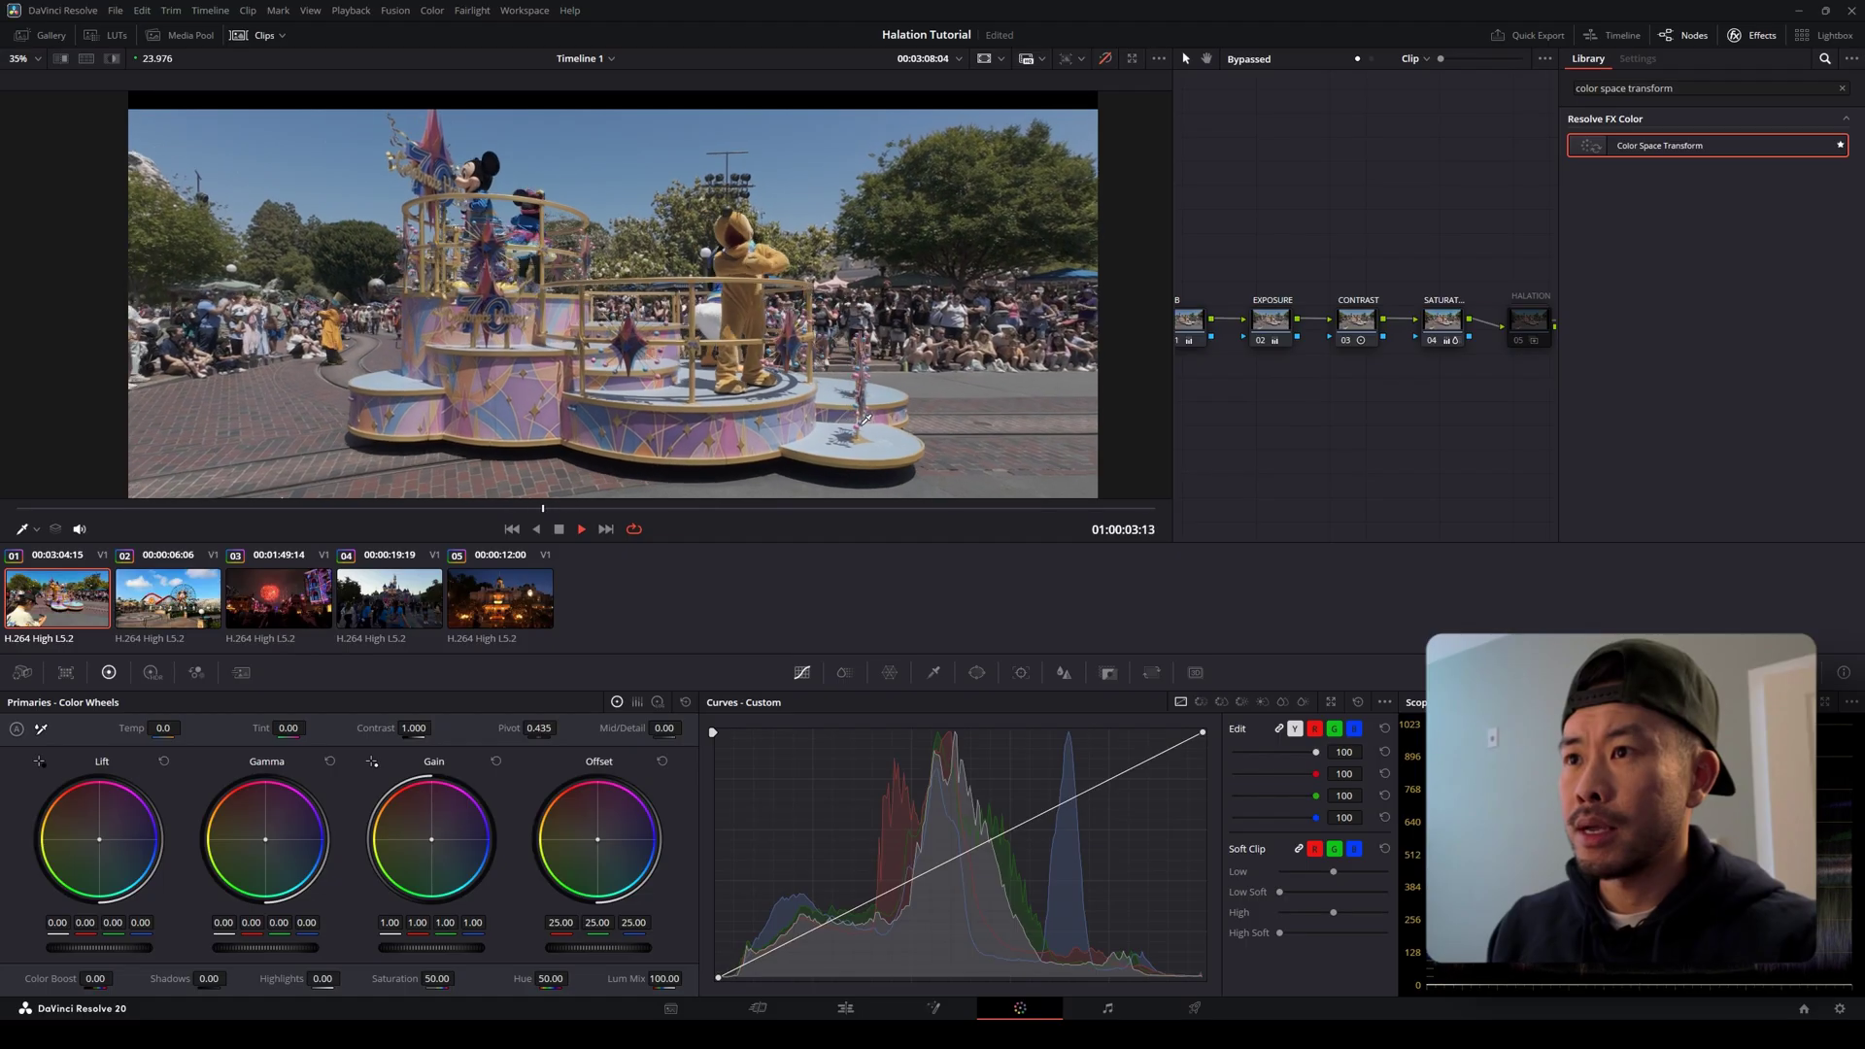
key("space")
key("shift+d")
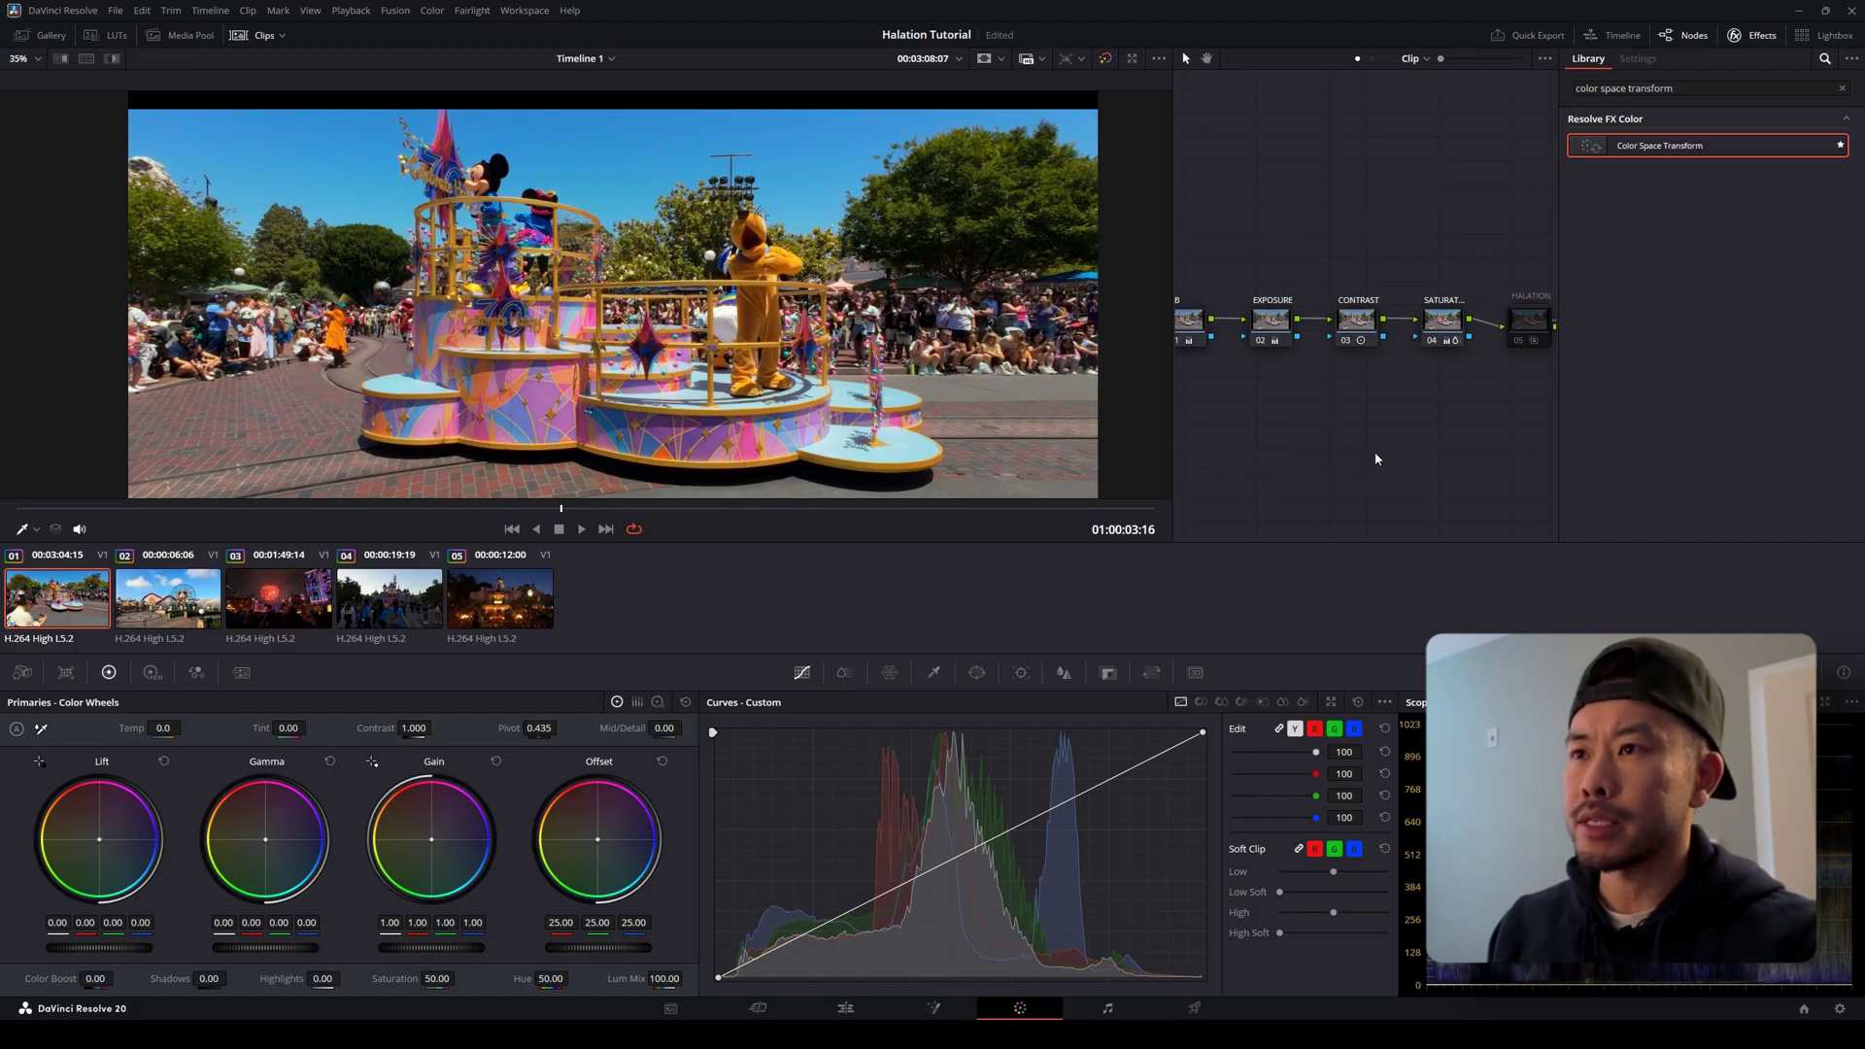
key("space")
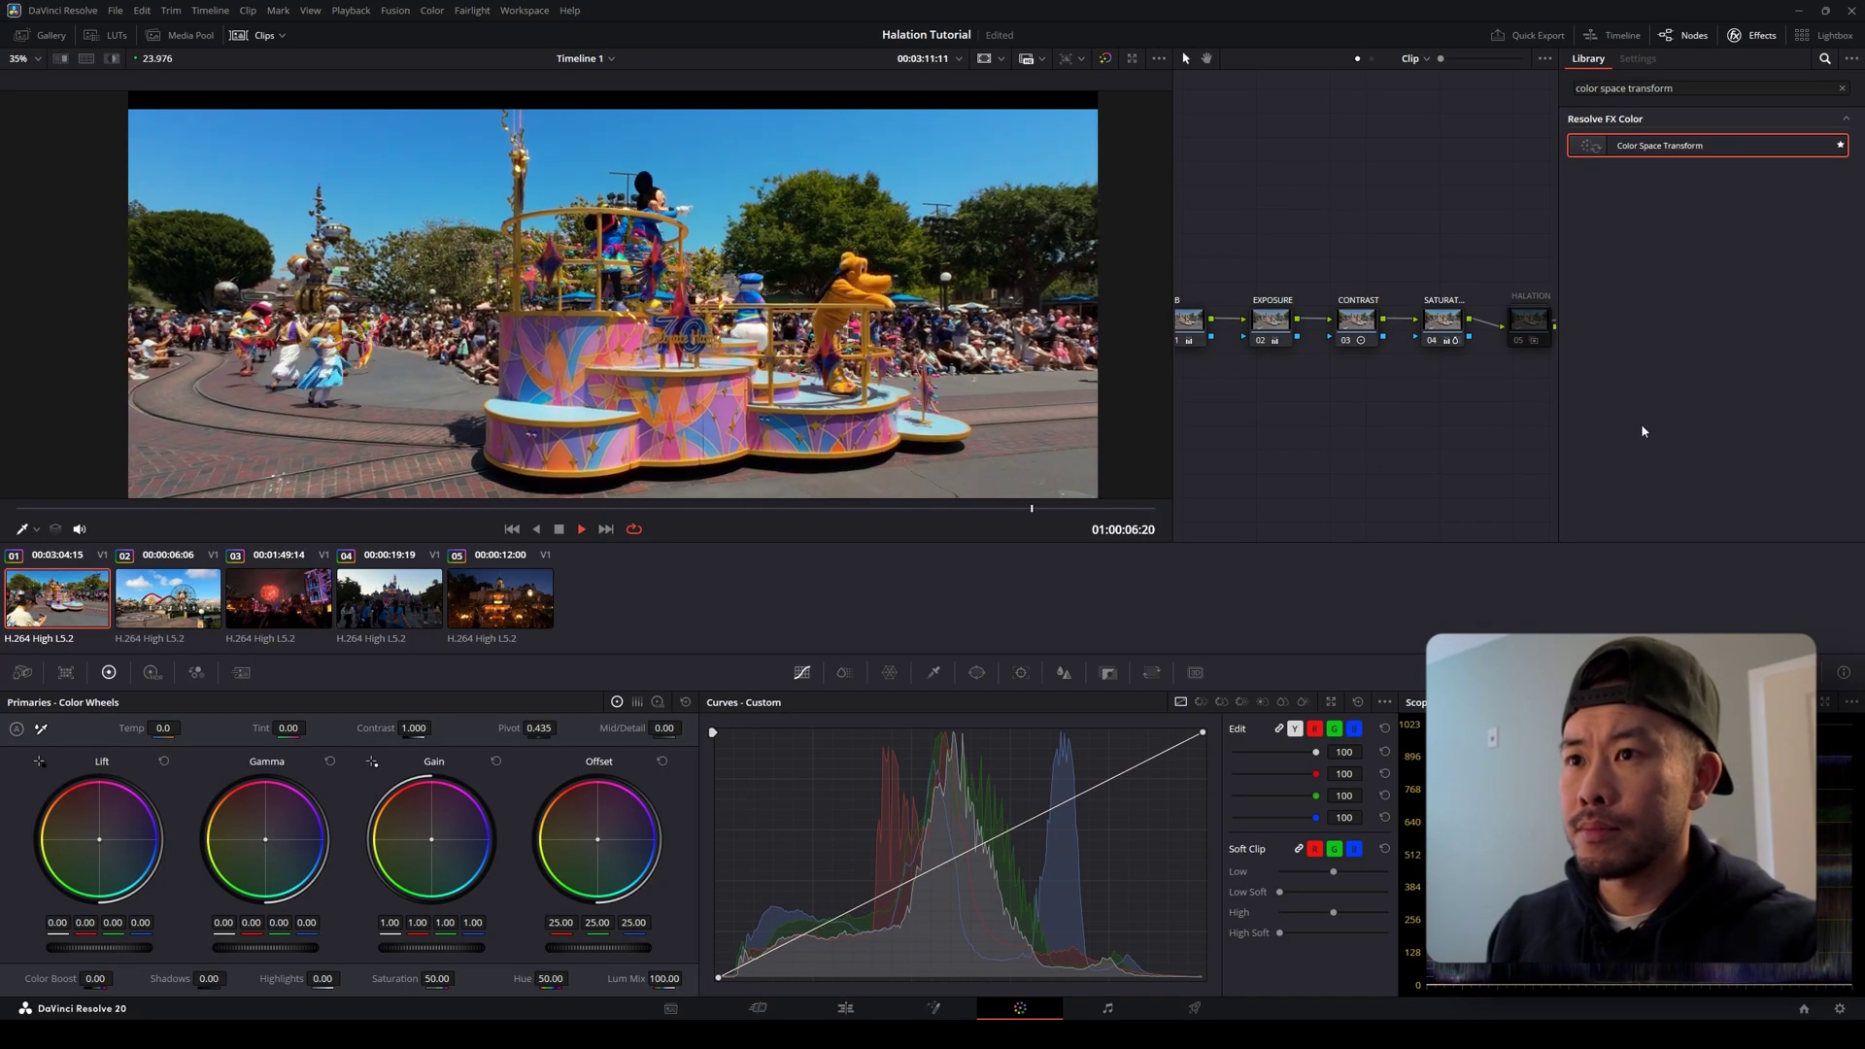
key("space")
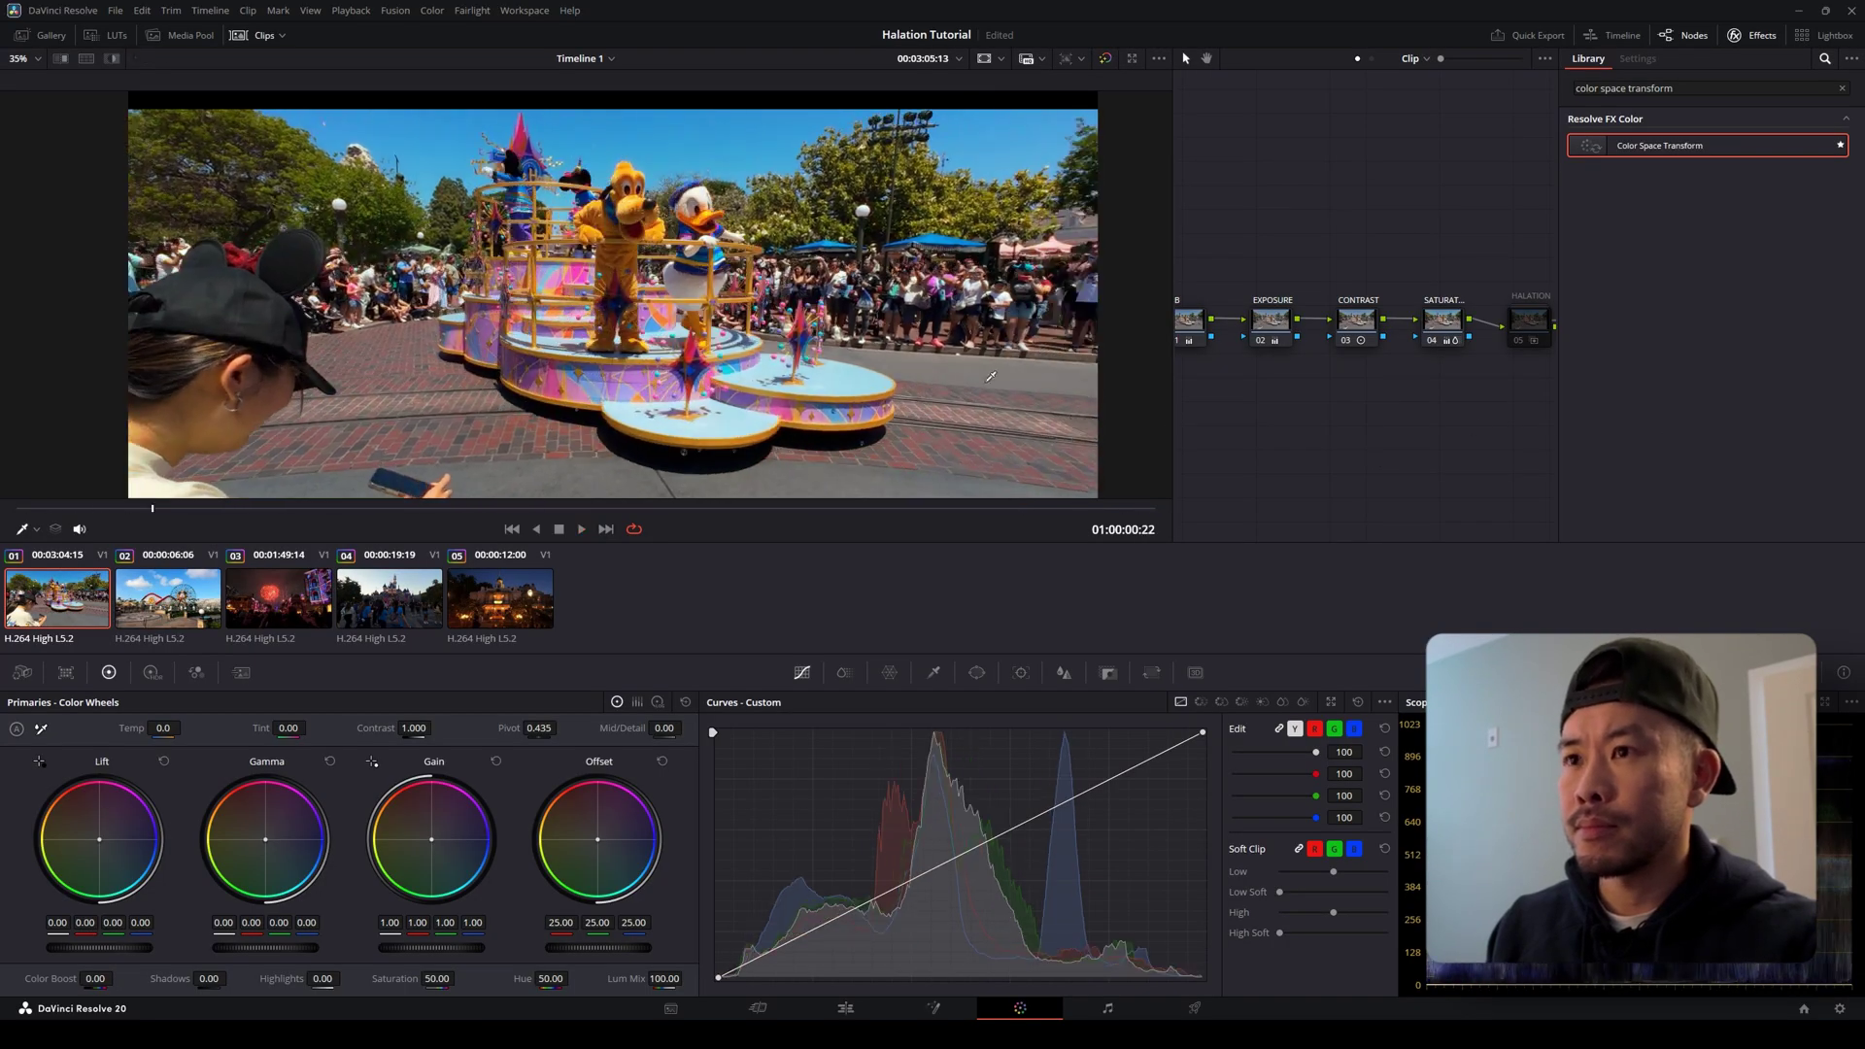